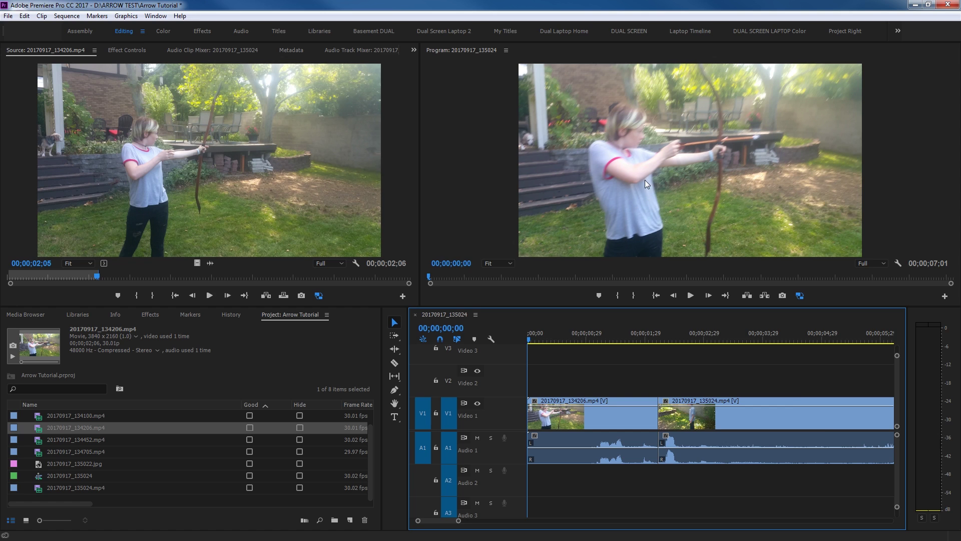
# - Play the archer clip 20170917_134206.mp4 in the source viewer from about 00;00;00;16
pyautogui.press('=')
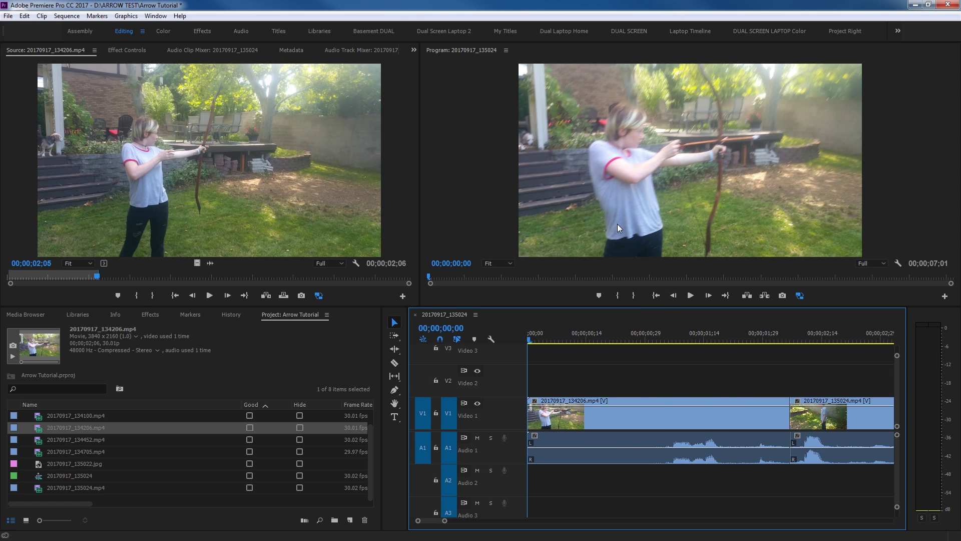
pyautogui.press('-')
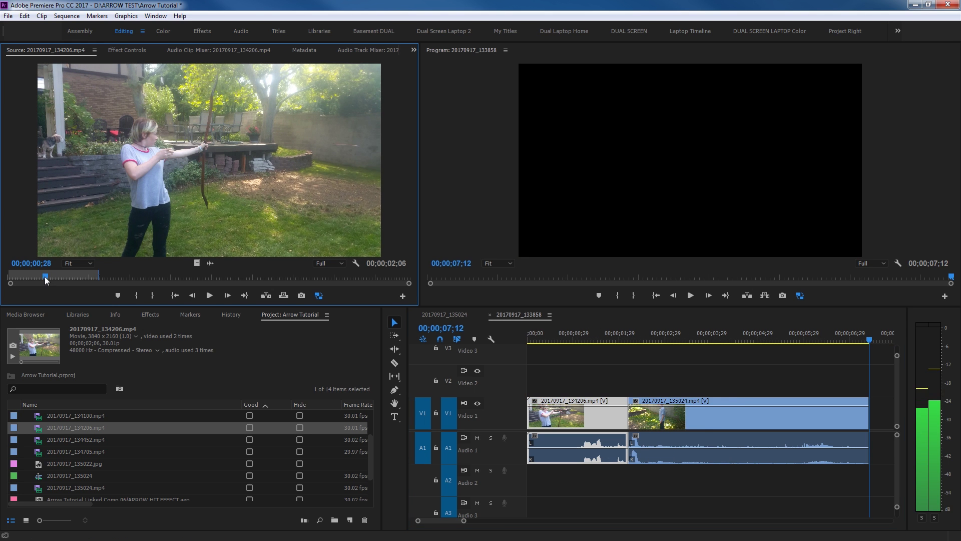
pyautogui.moveTo(43, 274); pyautogui.dragTo(30, 275)
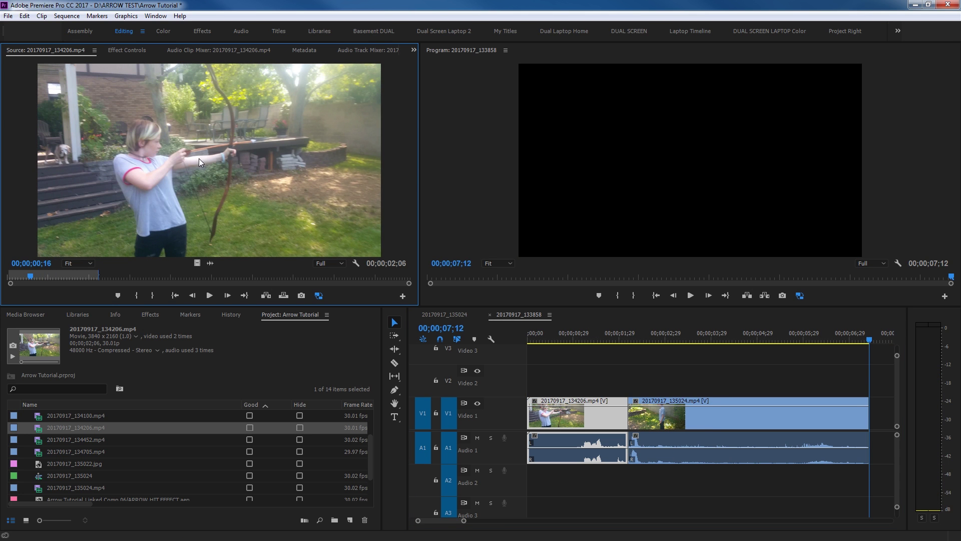
pyautogui.press('space')
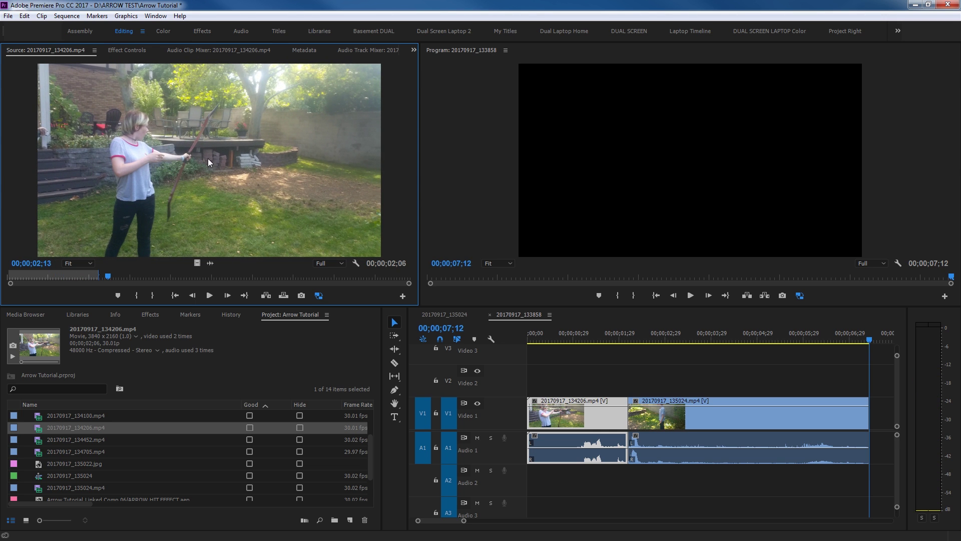
pyautogui.press('space')
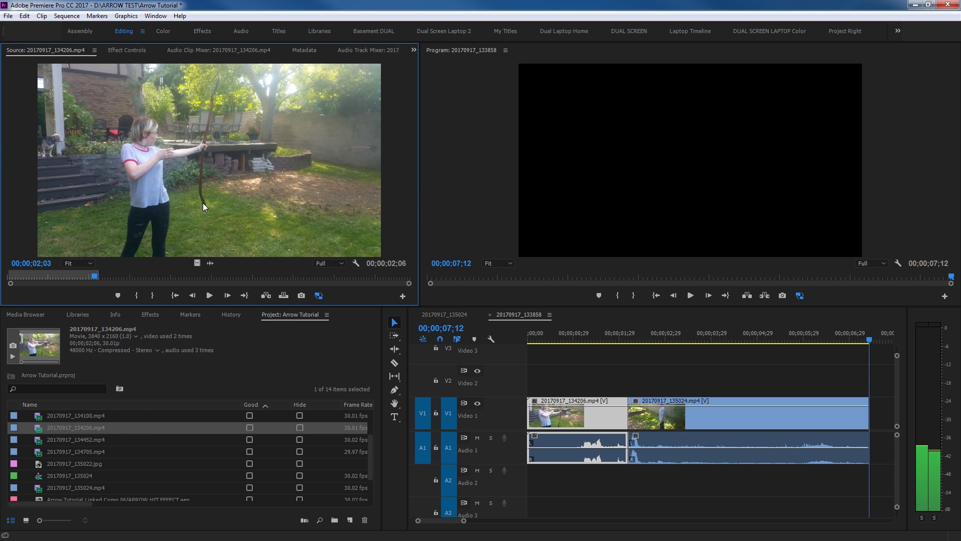
# - Open clip 20170917_135024.mp4 in the source viewer and play the arrow-hit reaction
pyautogui.scroll(-1, 86, 482)
pyautogui.doubleClick(62, 451)
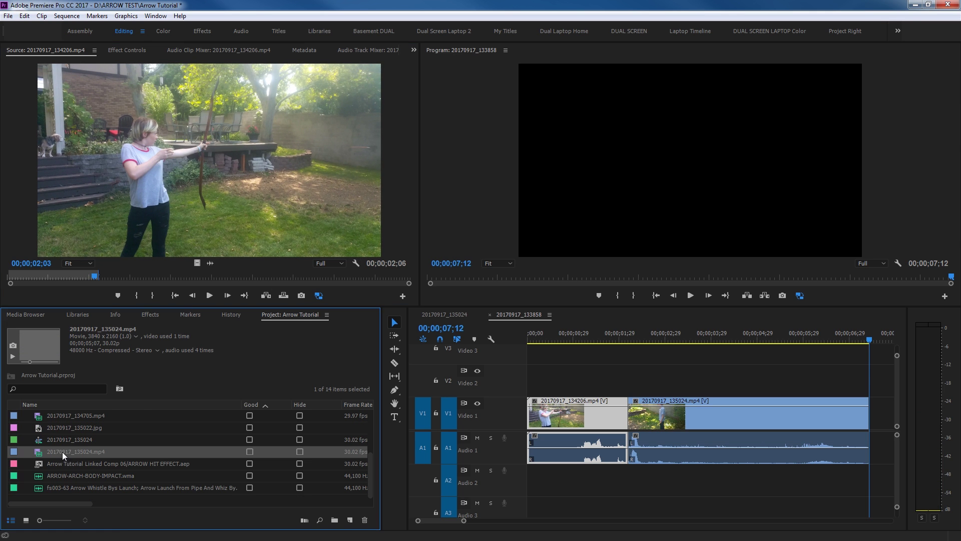
pyautogui.click(97, 275)
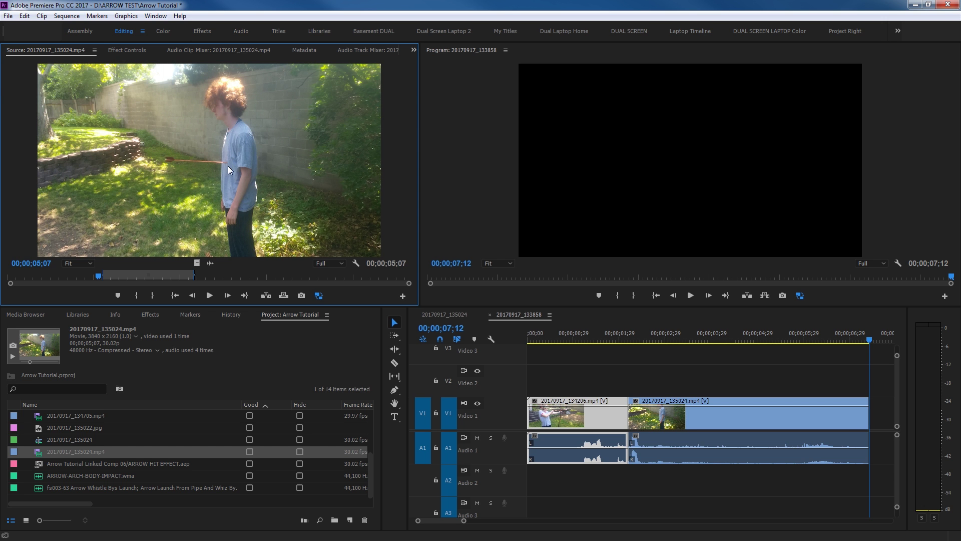
pyautogui.press('space')
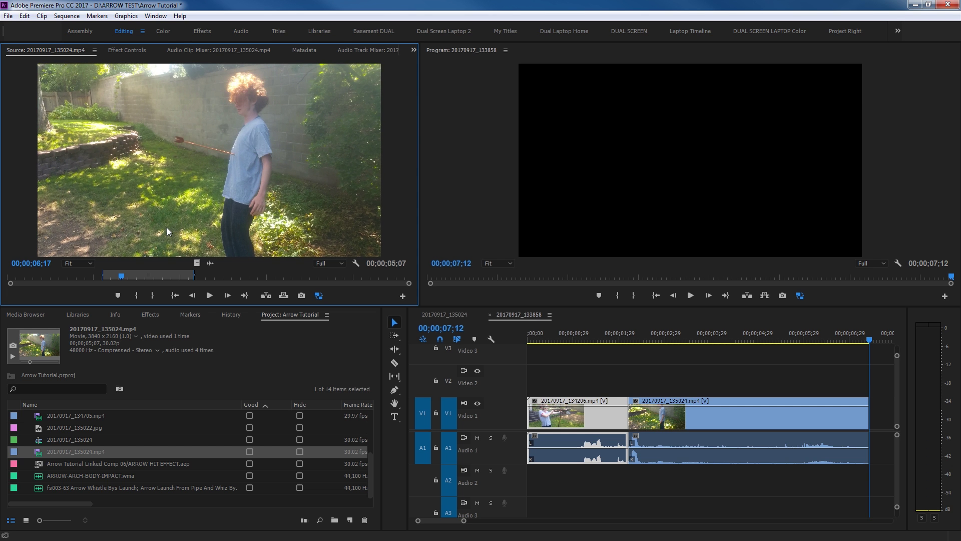
pyautogui.press('space')
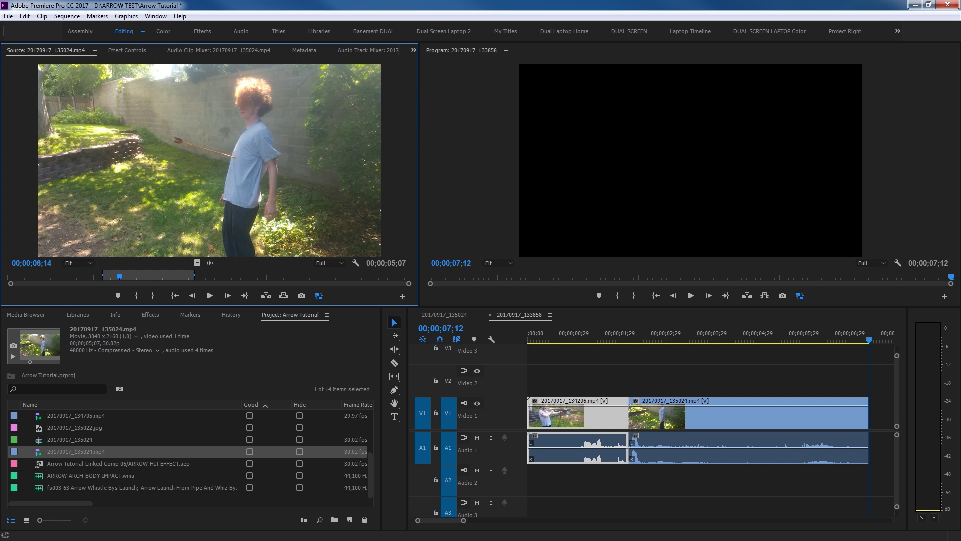
# - Play the edited sequence from about 00;00;00;26 to review the cut between the archer and the hit shot
pyautogui.moveTo(582, 340)
pyautogui.mouseDown()
pyautogui.moveTo(560, 338)
pyautogui.moveTo(569, 340)
pyautogui.mouseUp()
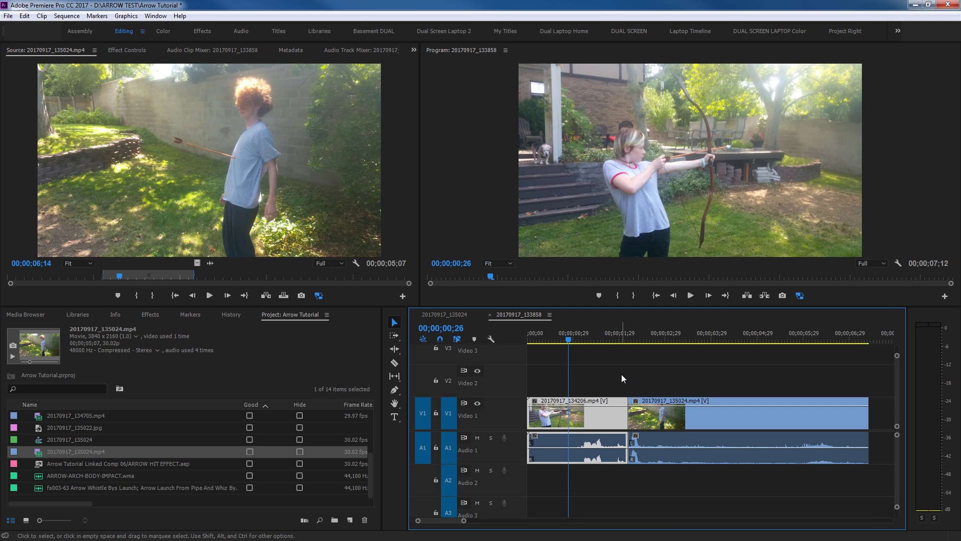
pyautogui.press('space')
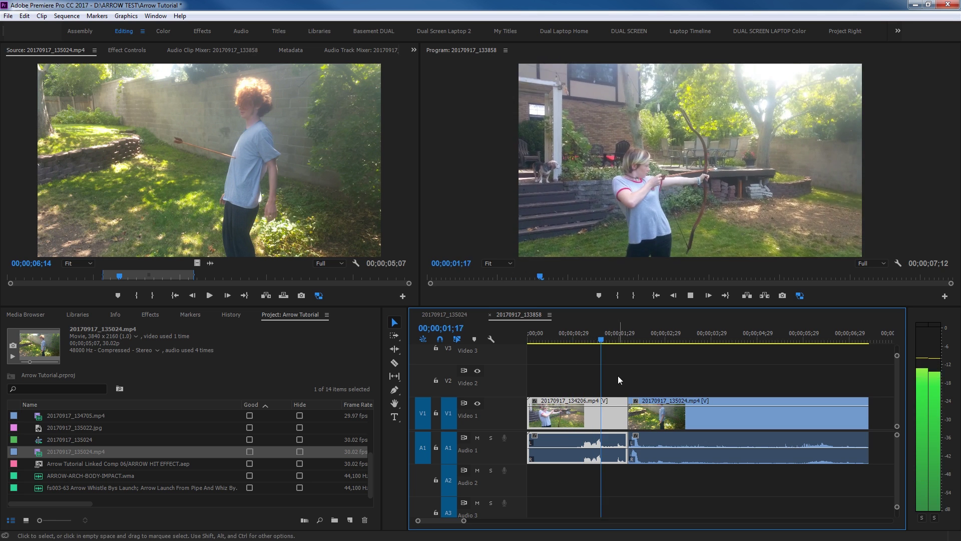
pyautogui.press('space')
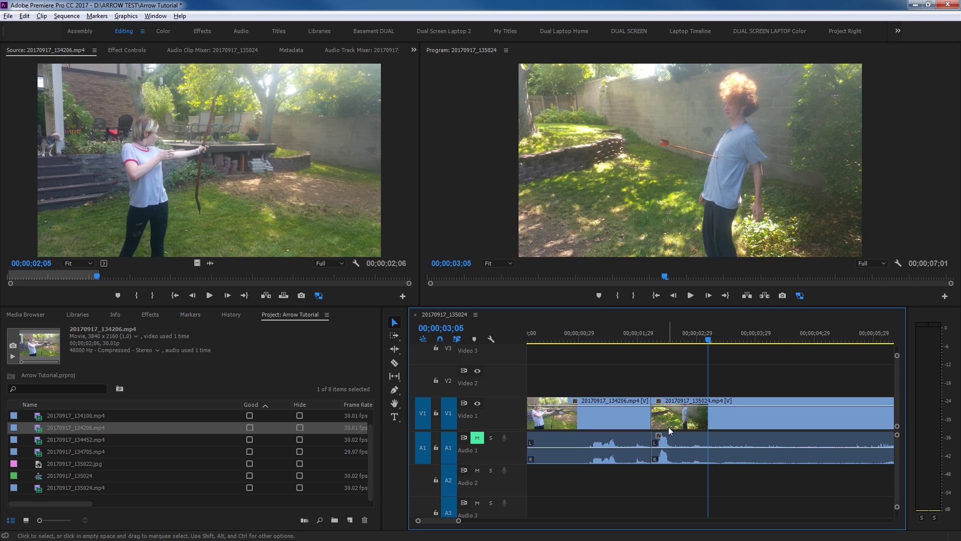
# - Replace the timeline clip 20170917_135024.mp4 with an After Effects composition
pyautogui.click(675, 418)
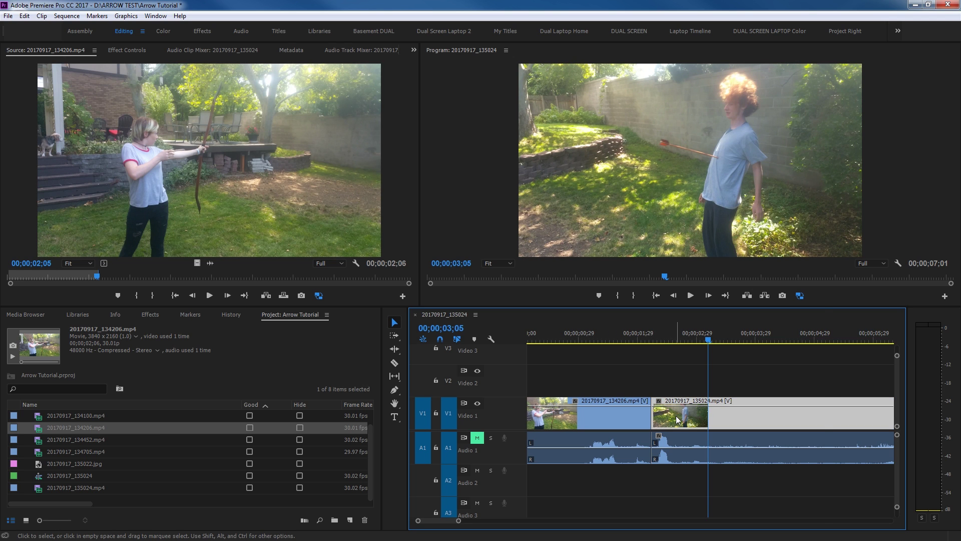
pyautogui.rightClick(676, 419)
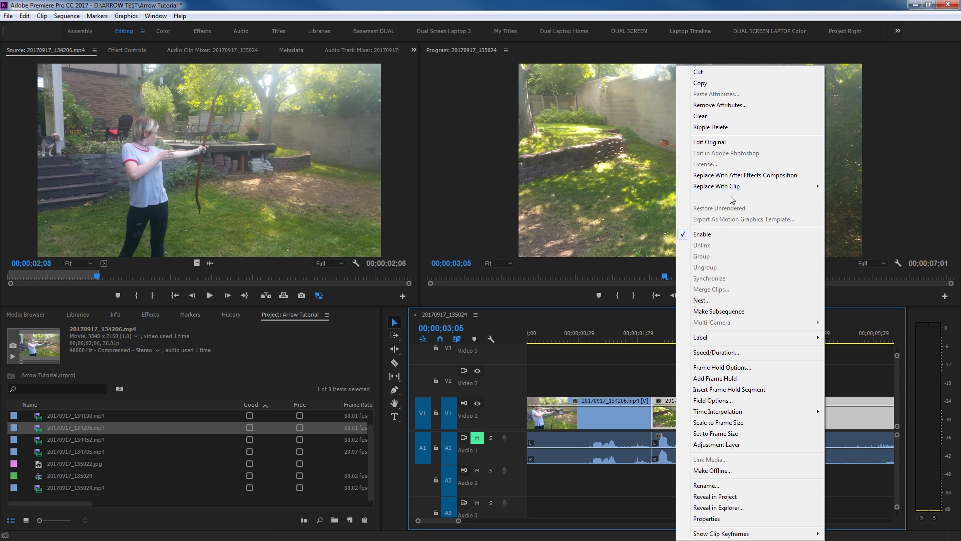
pyautogui.click(740, 175)
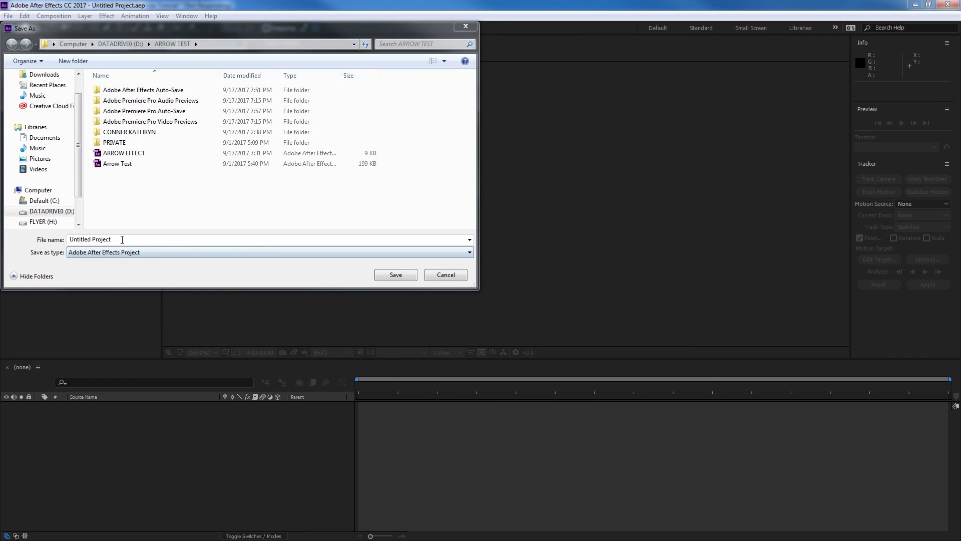
# - Save the new After Effects project as ARROW HIT EFFECT in the ARROW TEST folder
pyautogui.click(122, 240)
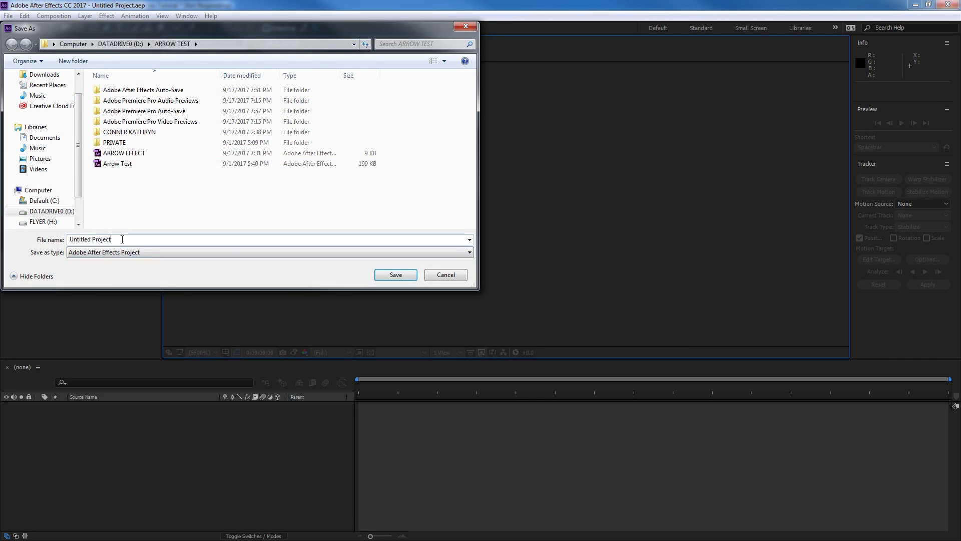
pyautogui.hotkey('ctrl', 'a')
pyautogui.write('ARROW HIT EFFE')
pyautogui.press('Return')
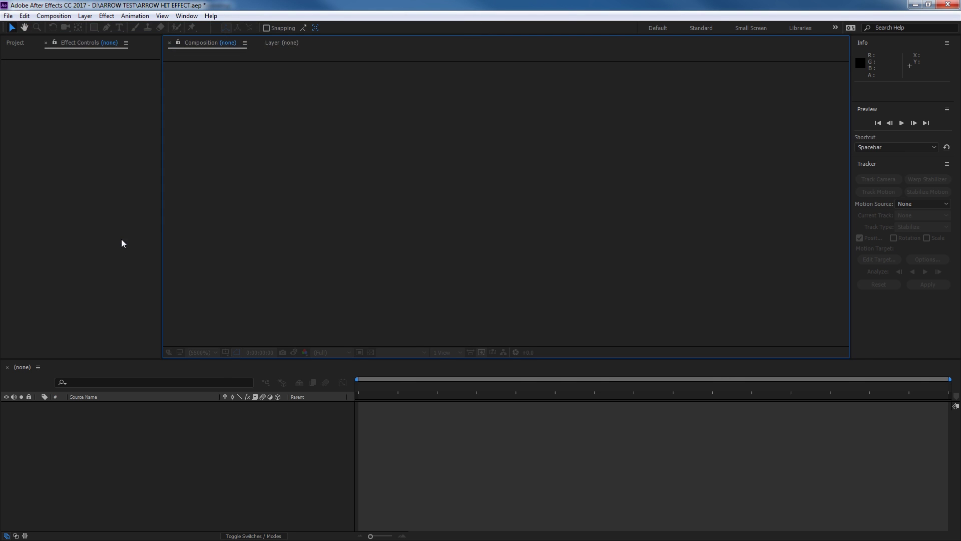
# - Duplicate the 20170917_135024.mp4 layer twice and hide the two upper copies
pyautogui.click(206, 458)
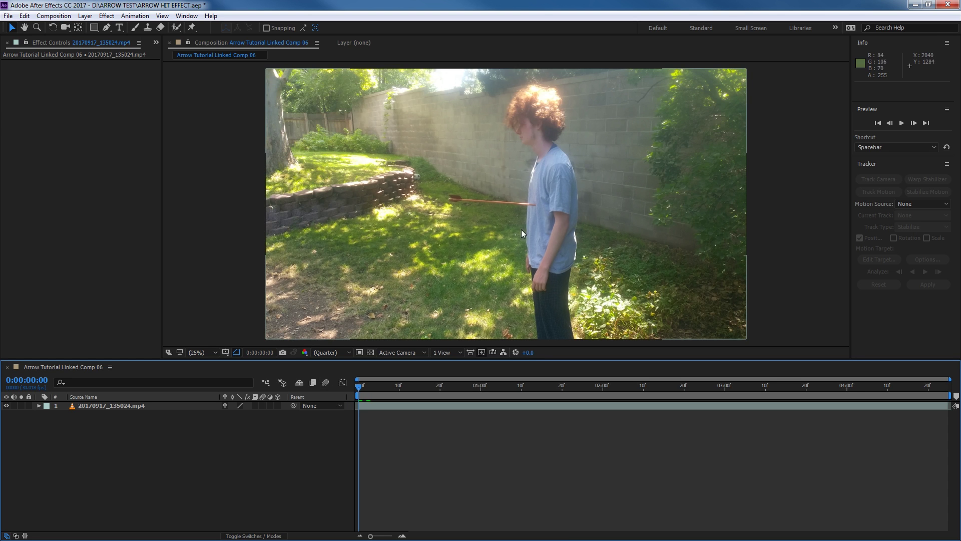
pyautogui.click(119, 408)
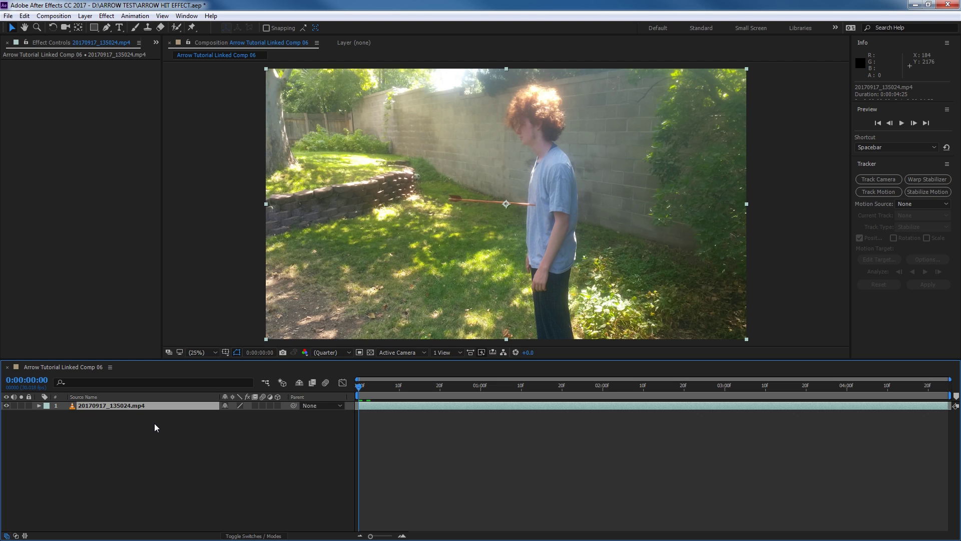
pyautogui.hotkey('ctrl', 'd')
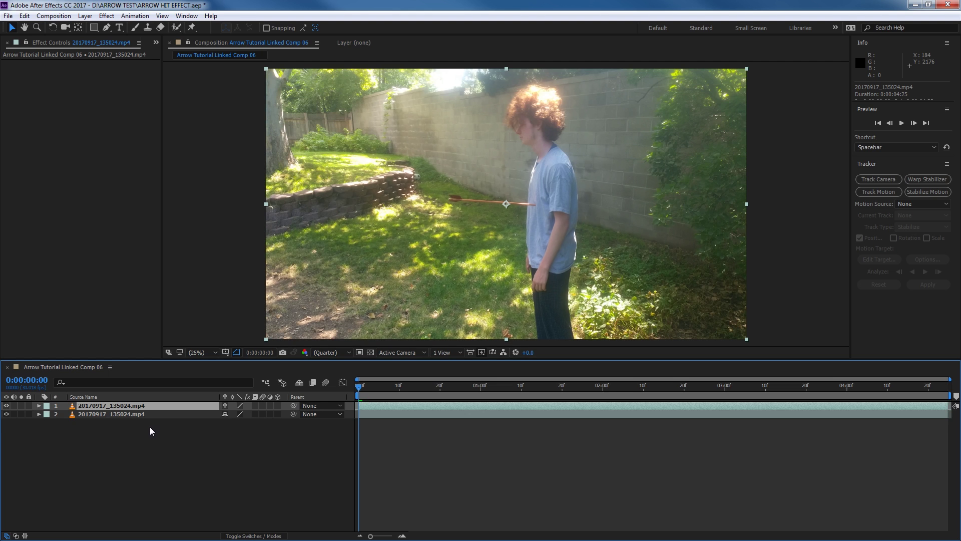
pyautogui.hotkey('ctrl', 'd')
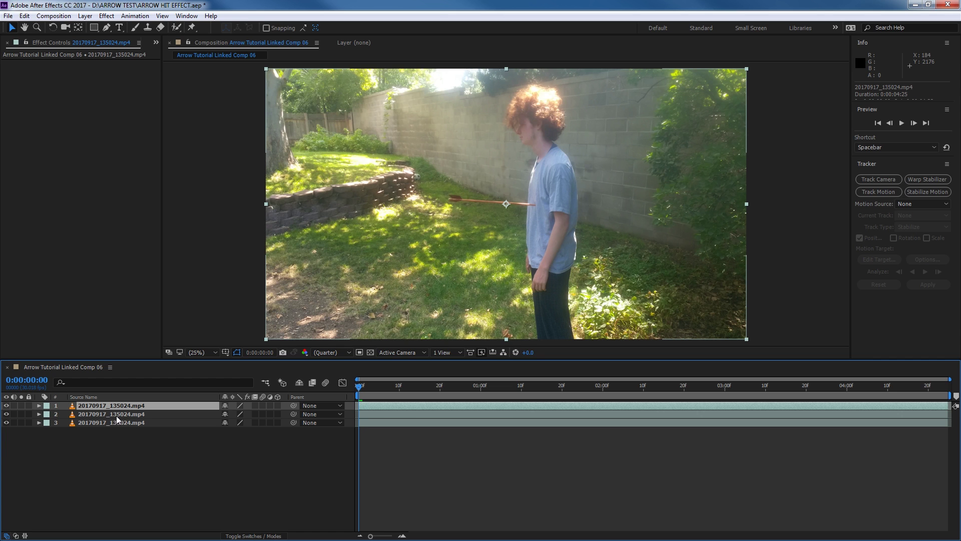
pyautogui.click(7, 405)
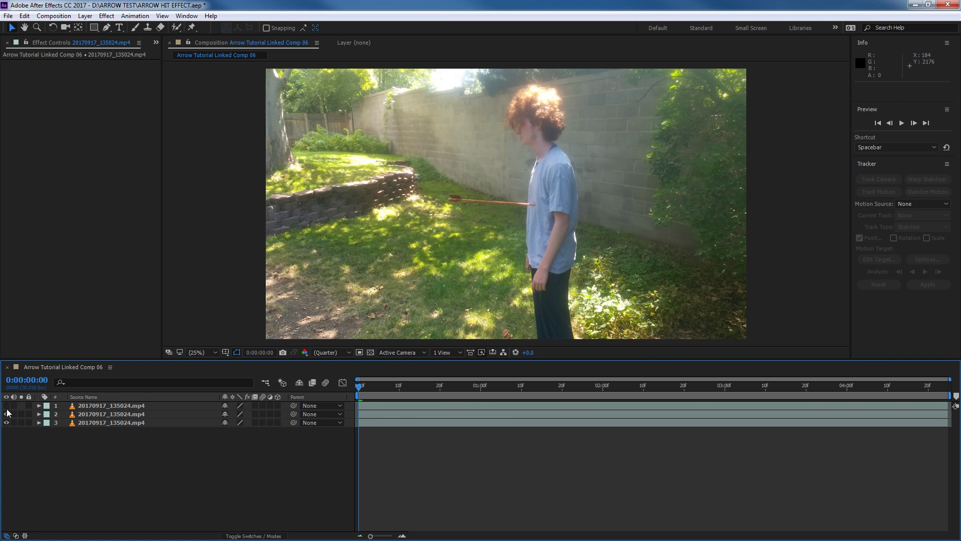
pyautogui.click(7, 413)
# - Rename the bottom layer PLATE
pyautogui.click(165, 423)
pyautogui.rightClick(165, 423)
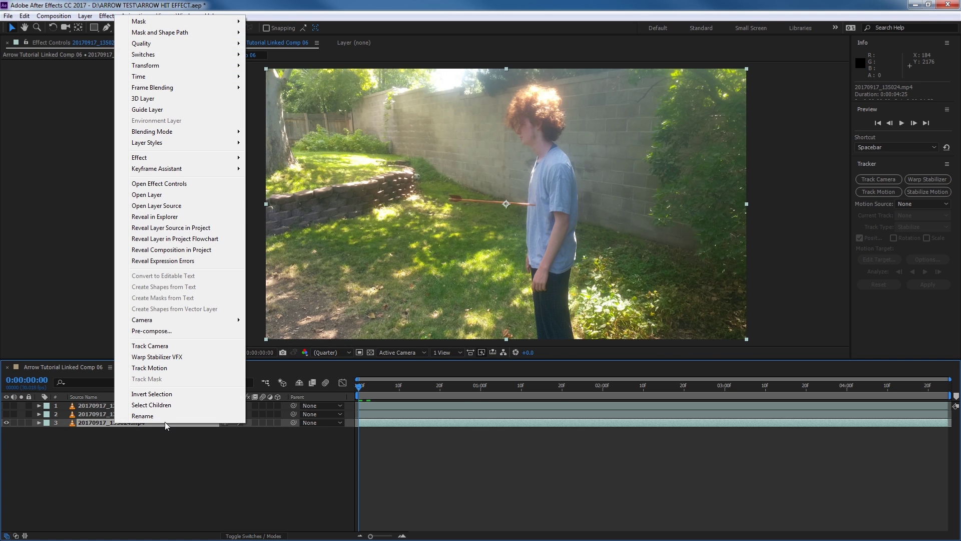
pyautogui.click(165, 419)
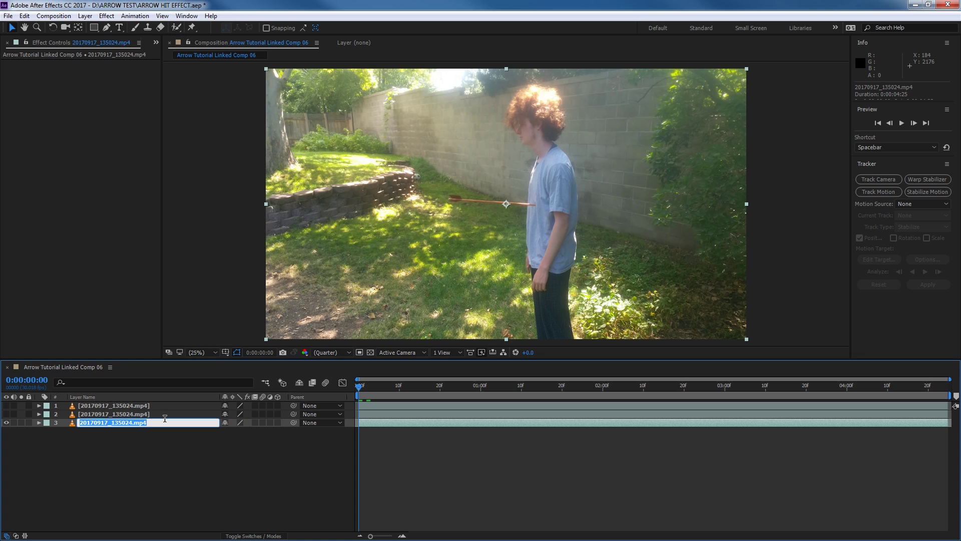
pyautogui.write('PLATE')
pyautogui.press('Return')
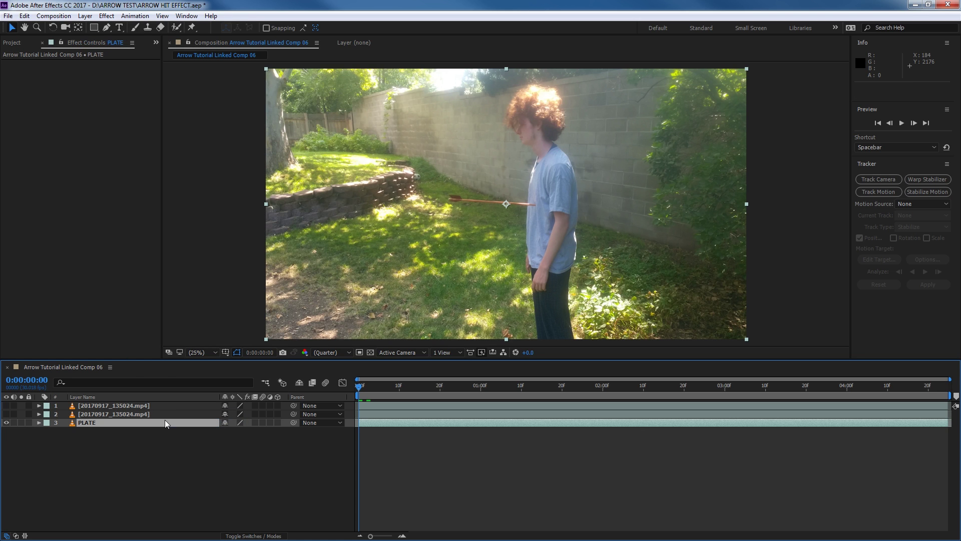
# - Rename the middle layer GRASS
pyautogui.click(86, 415)
pyautogui.rightClick(88, 416)
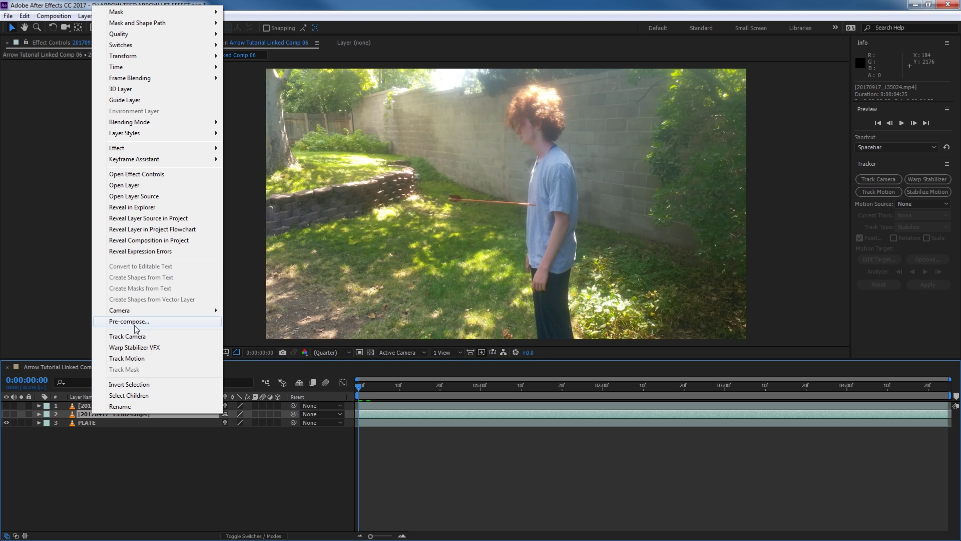
pyautogui.click(131, 406)
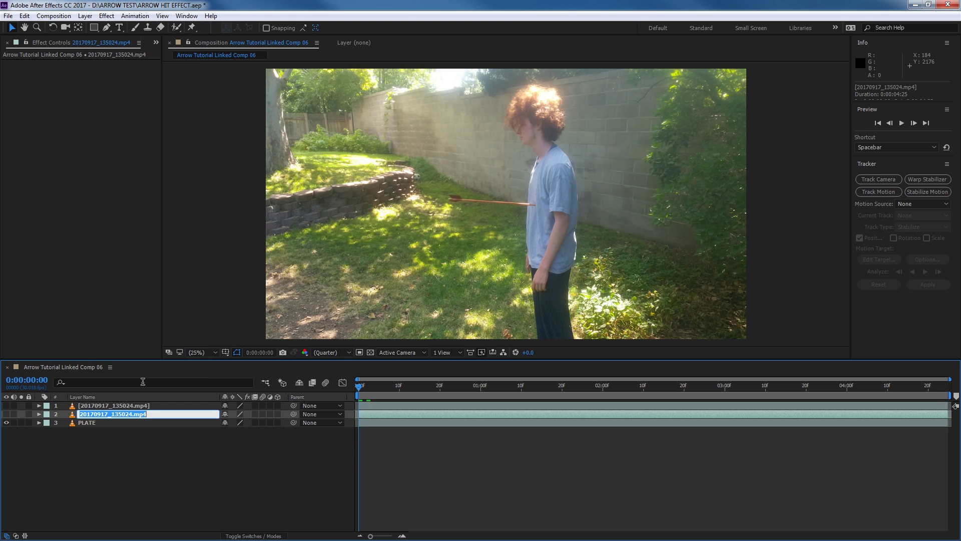
pyautogui.write('GRASS')
pyautogui.press('Return')
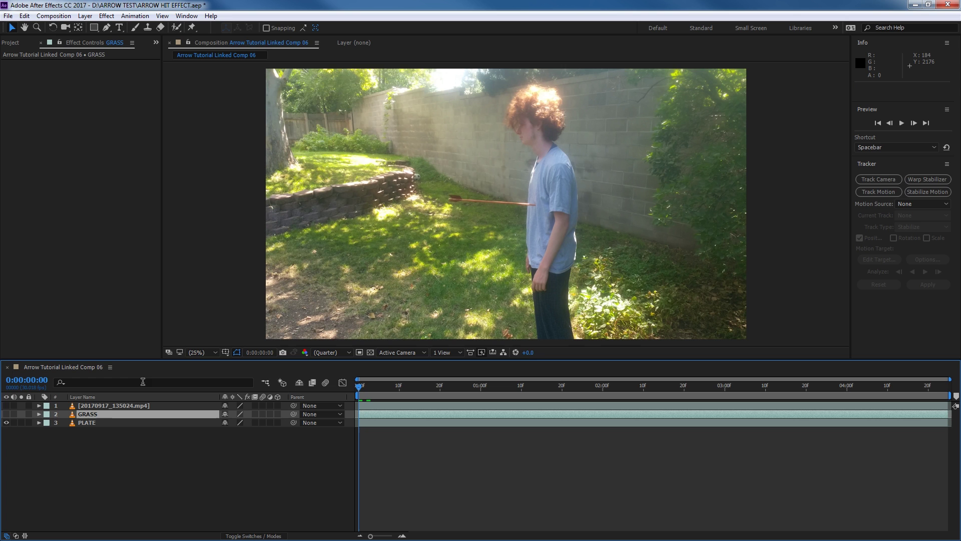
# - Rename the top layer SHIRT
pyautogui.click(109, 406)
pyautogui.rightClick(107, 408)
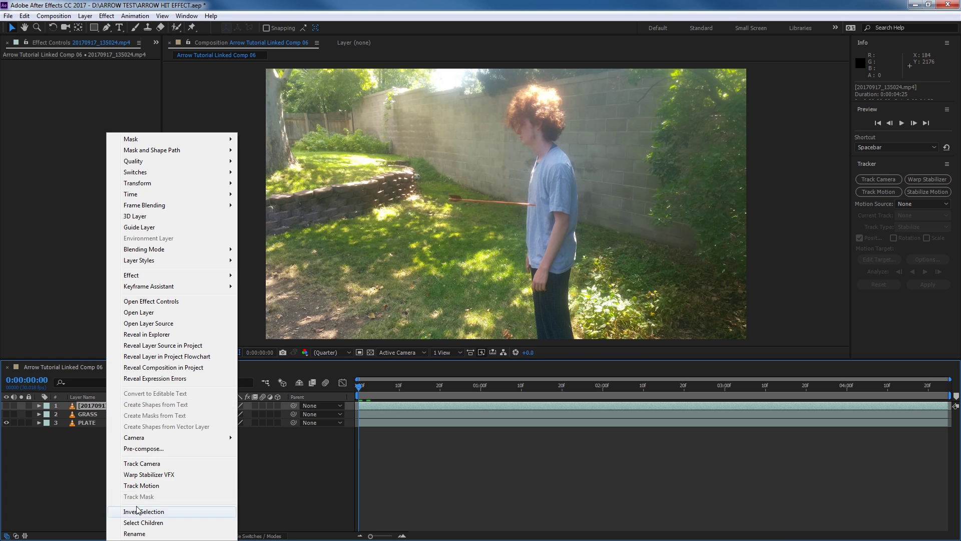
pyautogui.click(135, 533)
pyautogui.write('SHIRT')
pyautogui.press('Return')
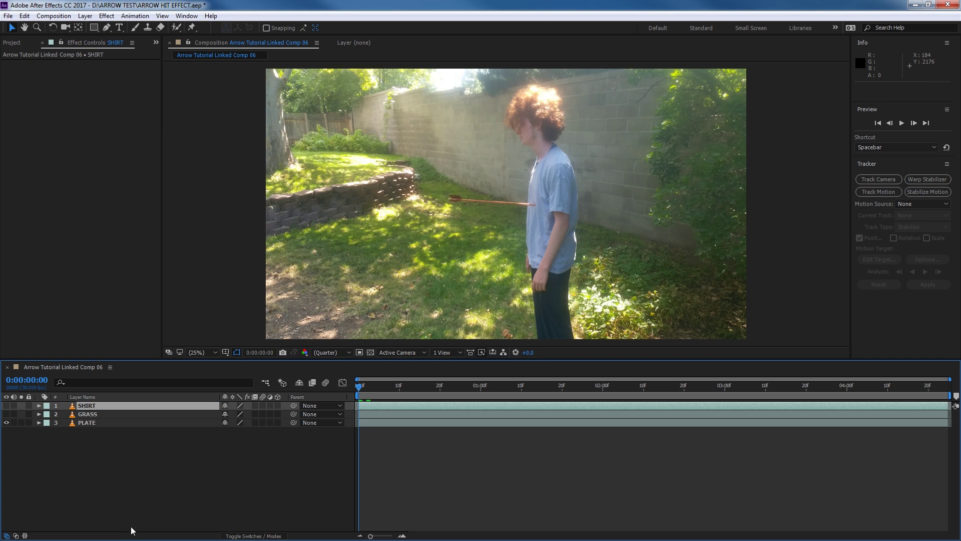
pyautogui.click(132, 529)
# - Make the SHIRT layer visible and freeze it on the frame at 0:00:00:00
pyautogui.click(63, 408)
pyautogui.click(6, 406)
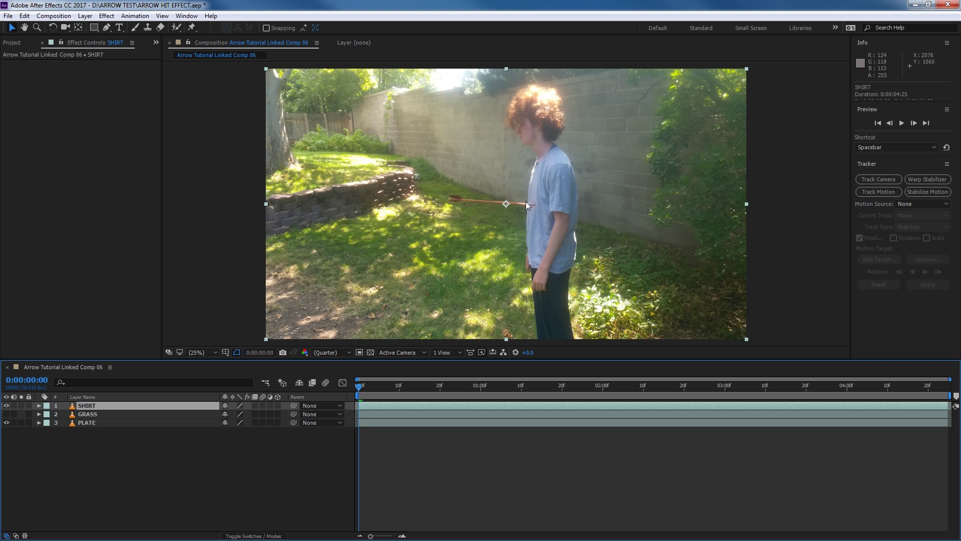
pyautogui.rightClick(84, 407)
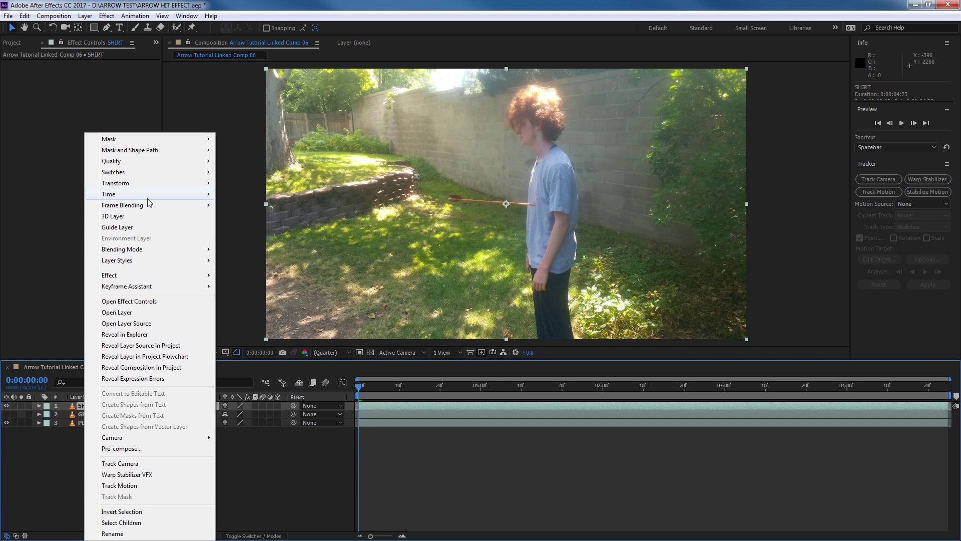
pyautogui.moveTo(149, 198)
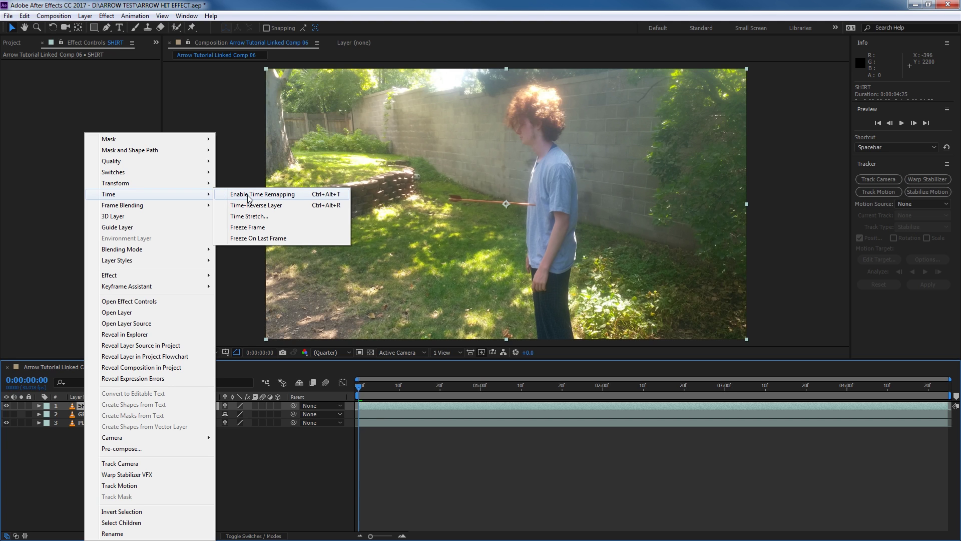
pyautogui.click(258, 227)
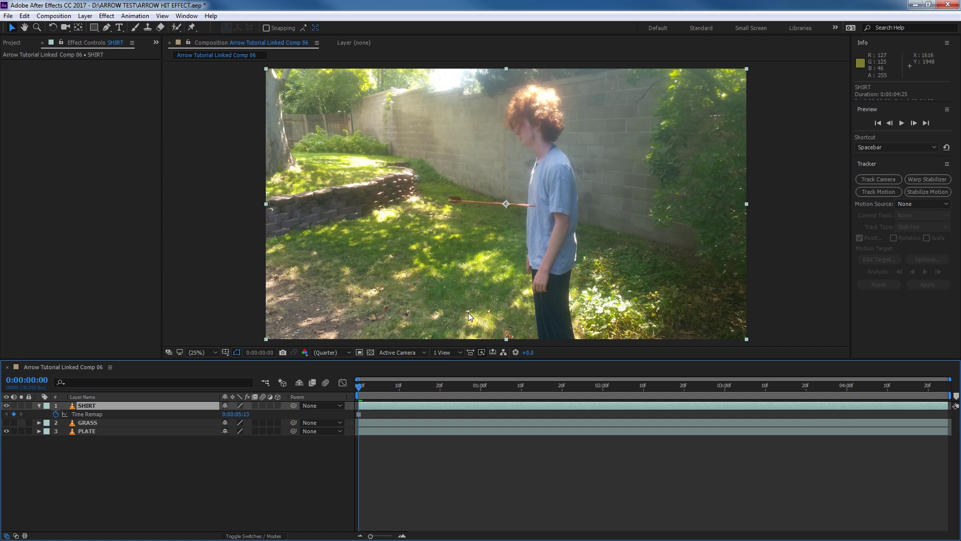
# - Draw a closed four-point Pen mask on the SHIRT layer around the clean front of the shirt just below the arrow tip
pyautogui.scroll(5, 529, 225)
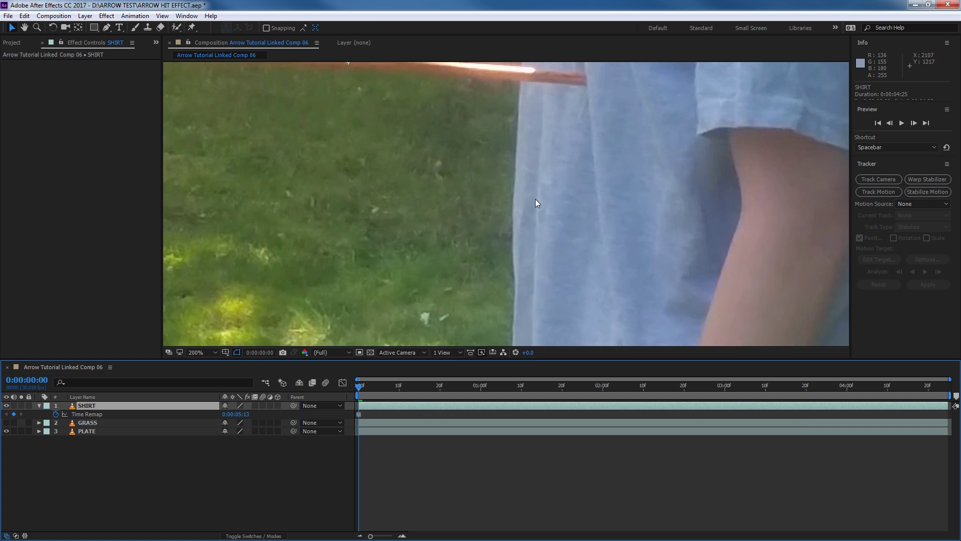
pyautogui.scroll(-2, 536, 200)
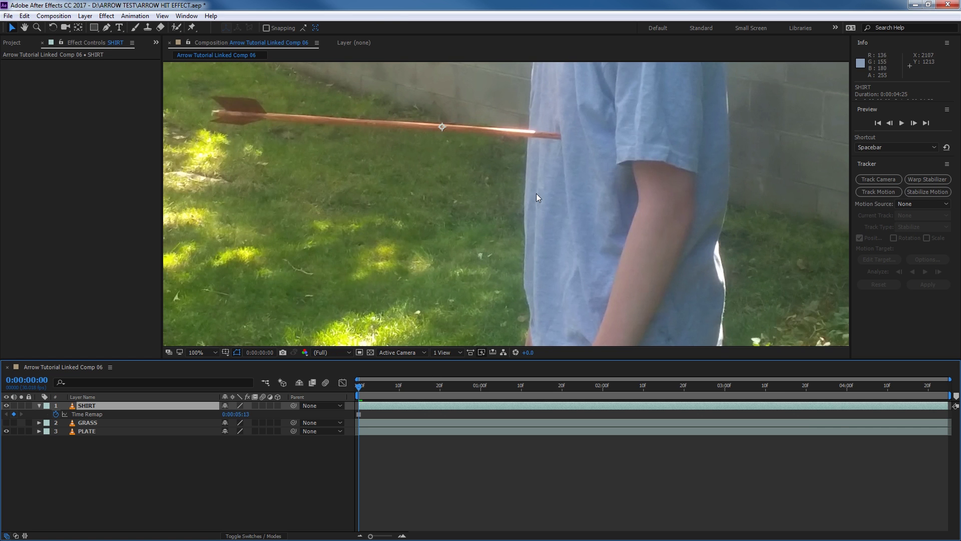
pyautogui.click(104, 28)
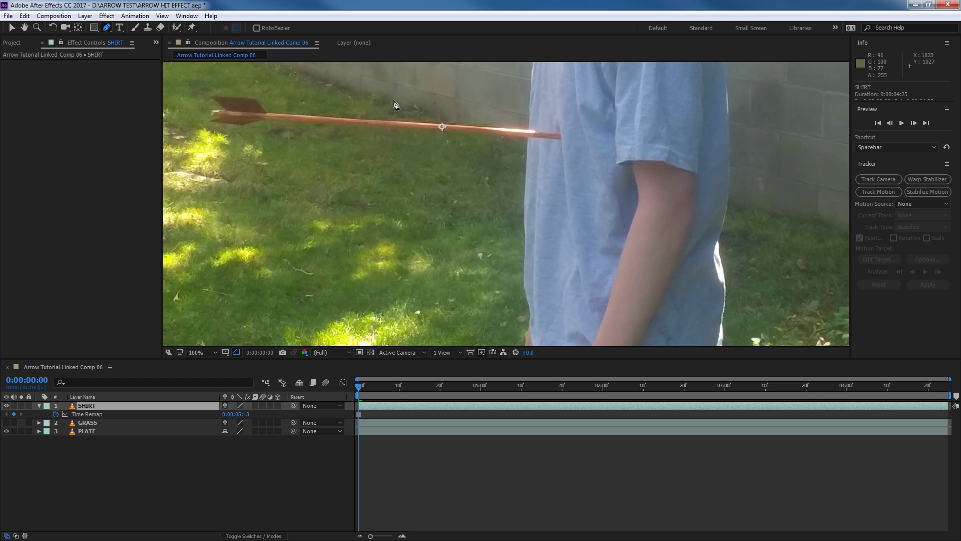
pyautogui.click(526, 156)
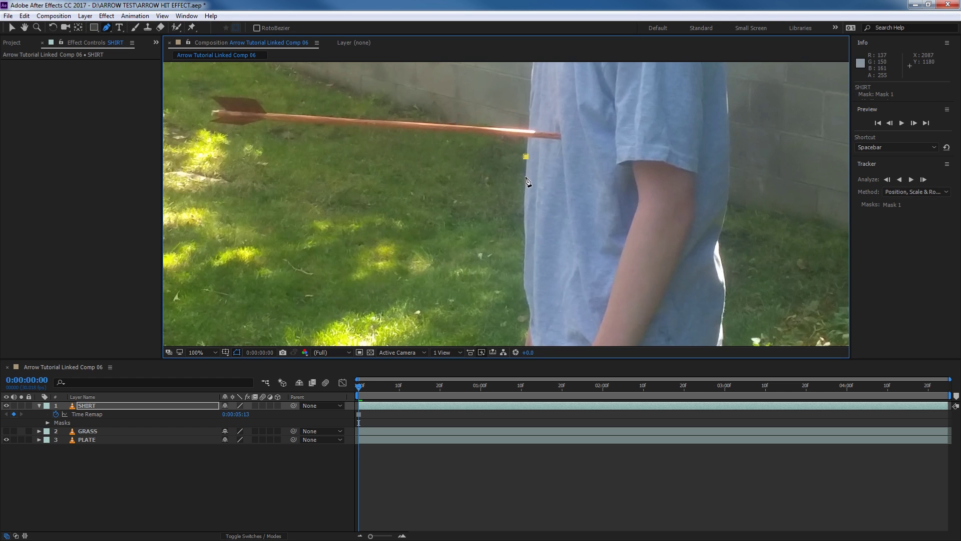
pyautogui.click(526, 180)
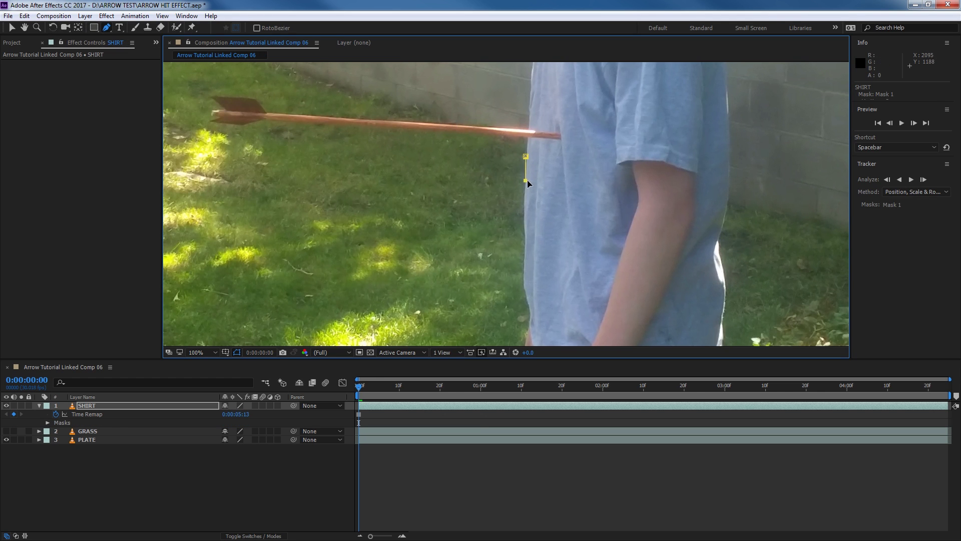
pyautogui.click(578, 180)
pyautogui.click(575, 154)
pyautogui.click(526, 156)
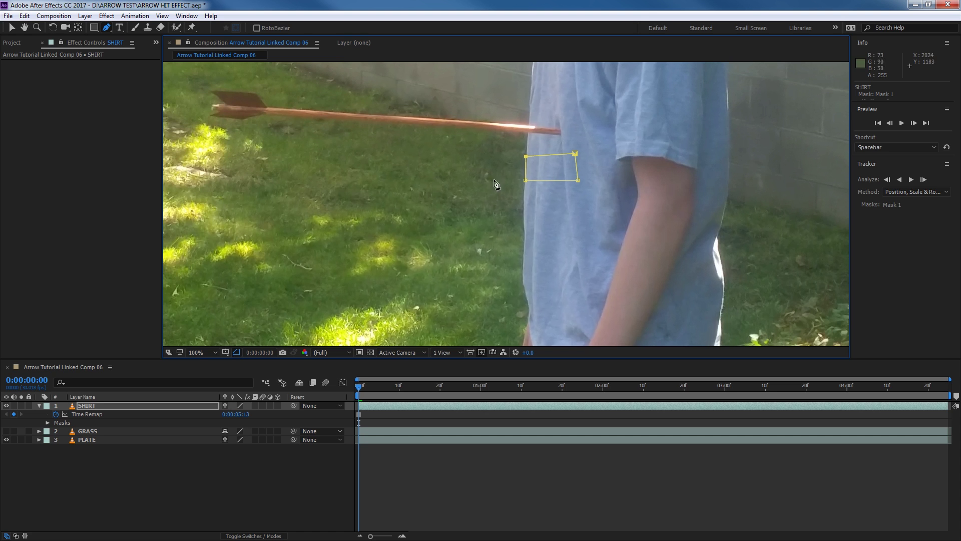
# - Move the masked SHIRT patch up so it covers the arrow tip on the chest, and preview the playback
pyautogui.press('v')
pyautogui.click(542, 174)
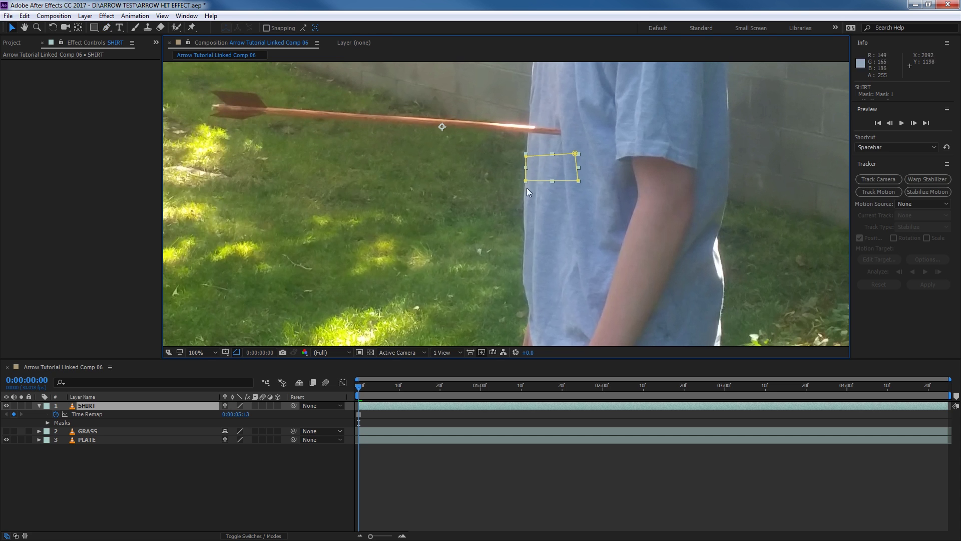
pyautogui.moveTo(548, 174); pyautogui.dragTo(550, 138)
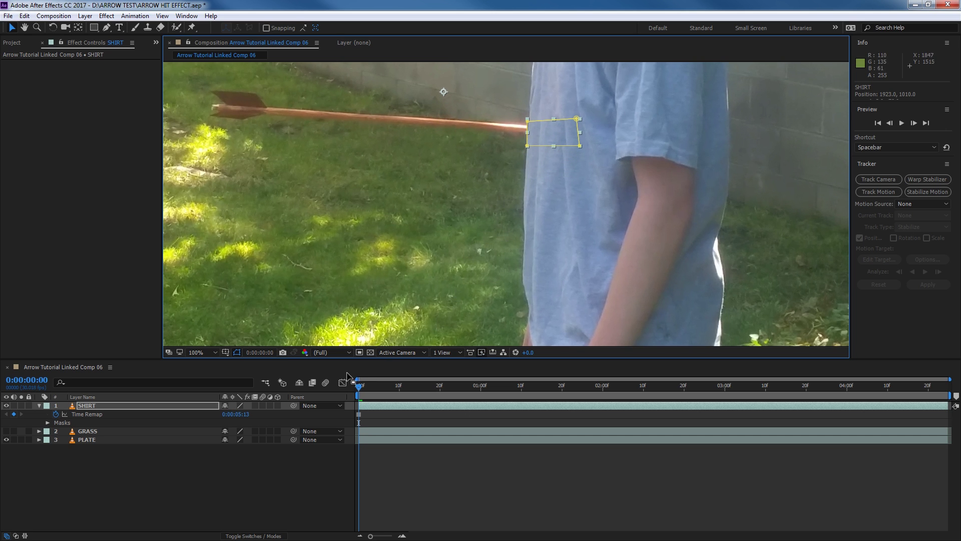
pyautogui.press('space')
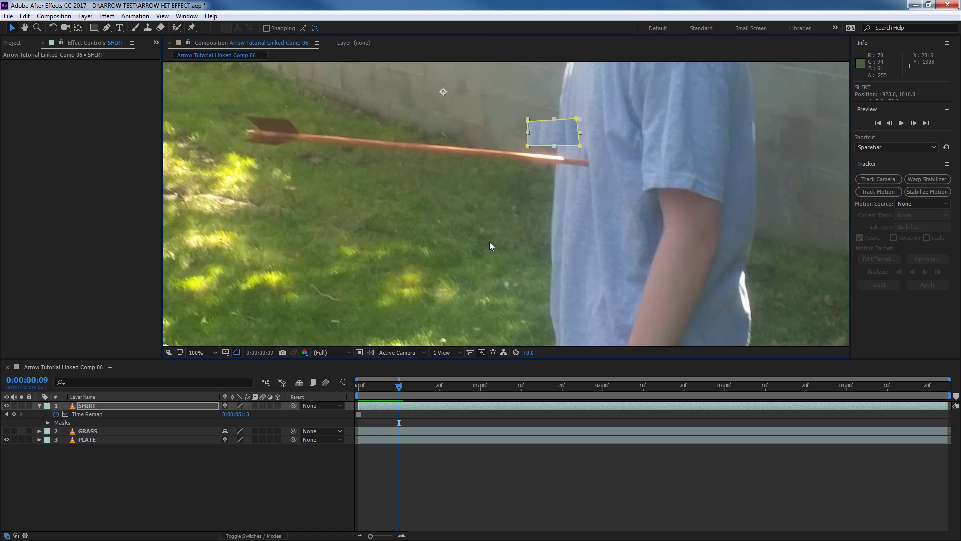
pyautogui.press('space')
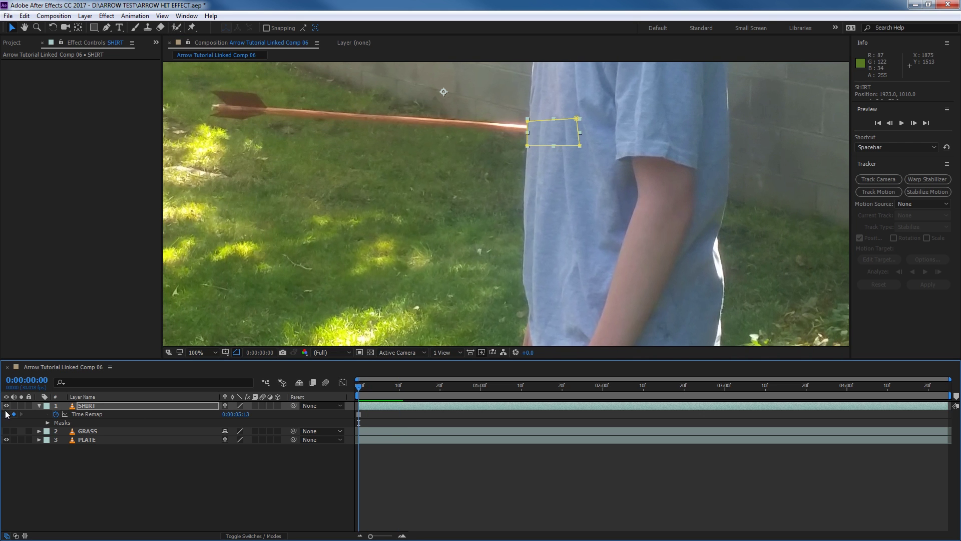
# - Hide the SHIRT layer and start a Track Motion on the PLATE layer
pyautogui.click(7, 406)
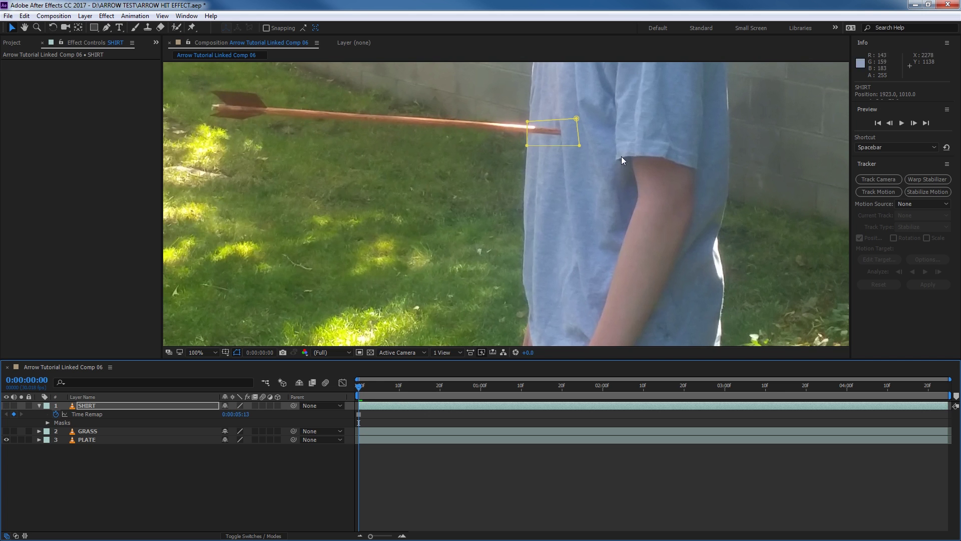
pyautogui.click(101, 440)
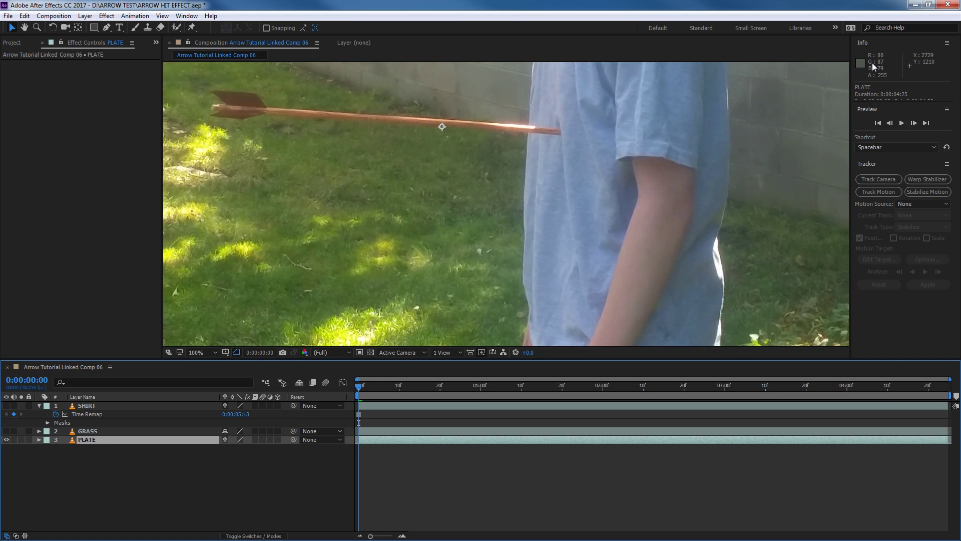
pyautogui.click(835, 28)
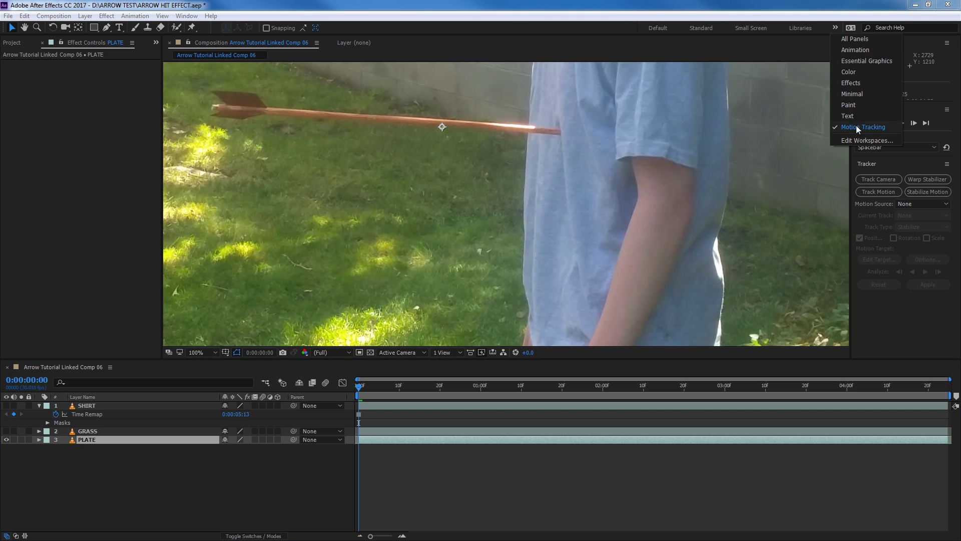
pyautogui.click(876, 275)
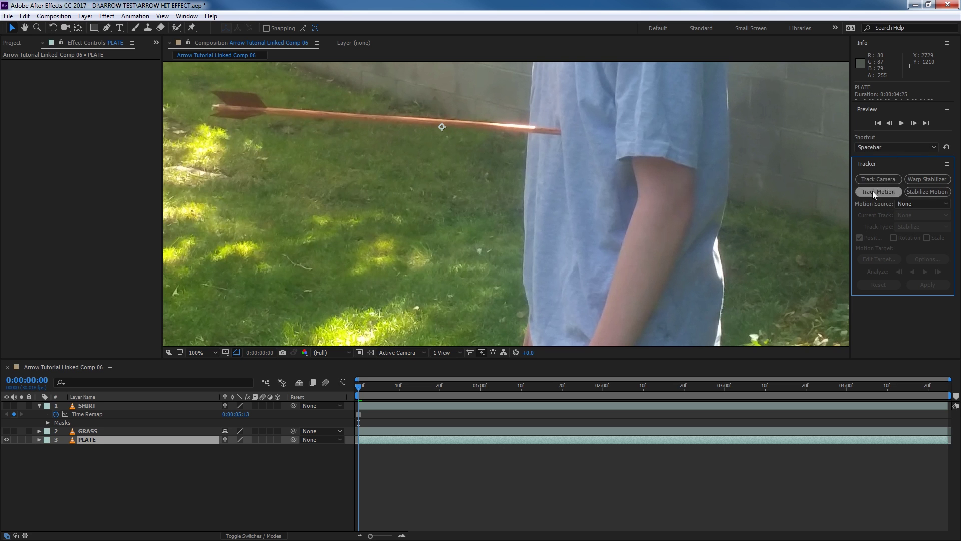
pyautogui.click(892, 191)
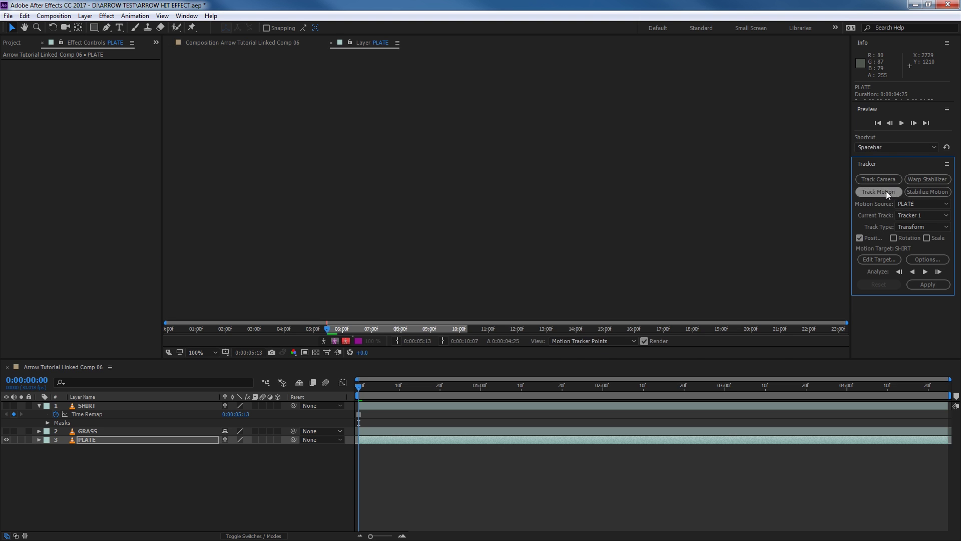
# - Place Track Point 1 at the arrow tip, enable Rotation, and place Track Point 2 over the upper sleeve, both with enlarged regions
pyautogui.moveTo(512, 184); pyautogui.dragTo(607, 187)
pyautogui.moveTo(622, 188); pyautogui.dragTo(693, 126)
pyautogui.moveTo(631, 183); pyautogui.dragTo(680, 146)
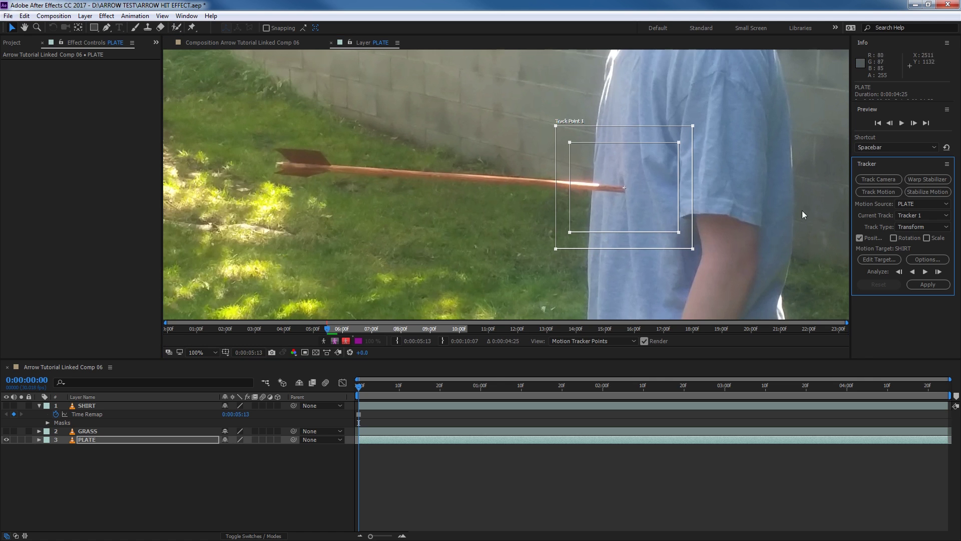
pyautogui.click(894, 238)
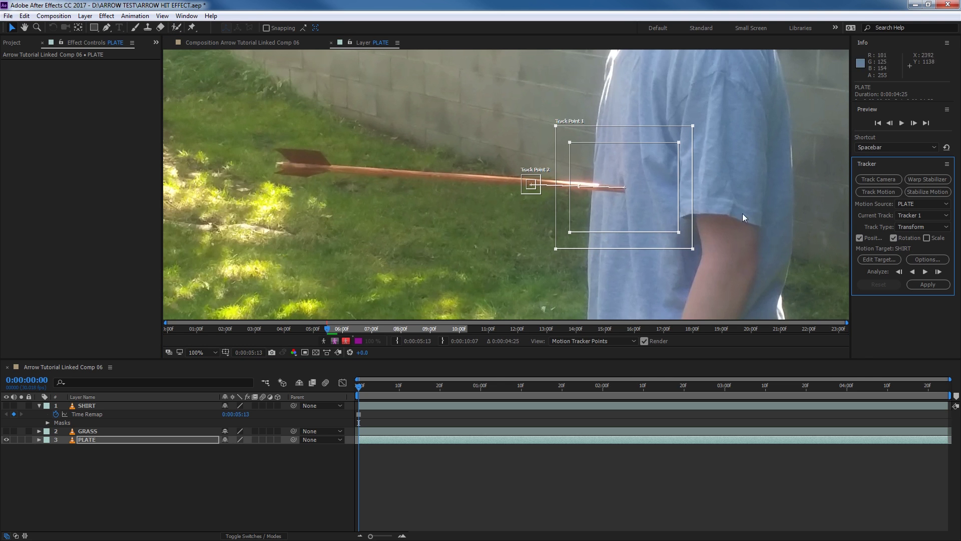
pyautogui.moveTo(529, 184)
pyautogui.mouseDown()
pyautogui.moveTo(599, 133)
pyautogui.moveTo(628, 126)
pyautogui.moveTo(632, 104)
pyautogui.moveTo(619, 115)
pyautogui.moveTo(687, 107)
pyautogui.moveTo(687, 95)
pyautogui.moveTo(746, 64)
pyautogui.mouseUp()
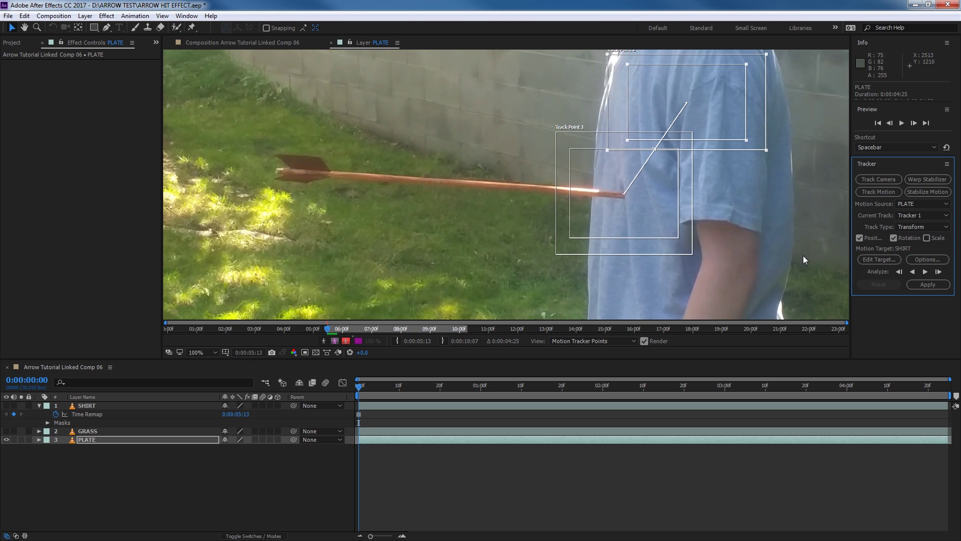
# - Analyze the motion track forward from the first frame and stop at 0:00:00:17
pyautogui.click(925, 272)
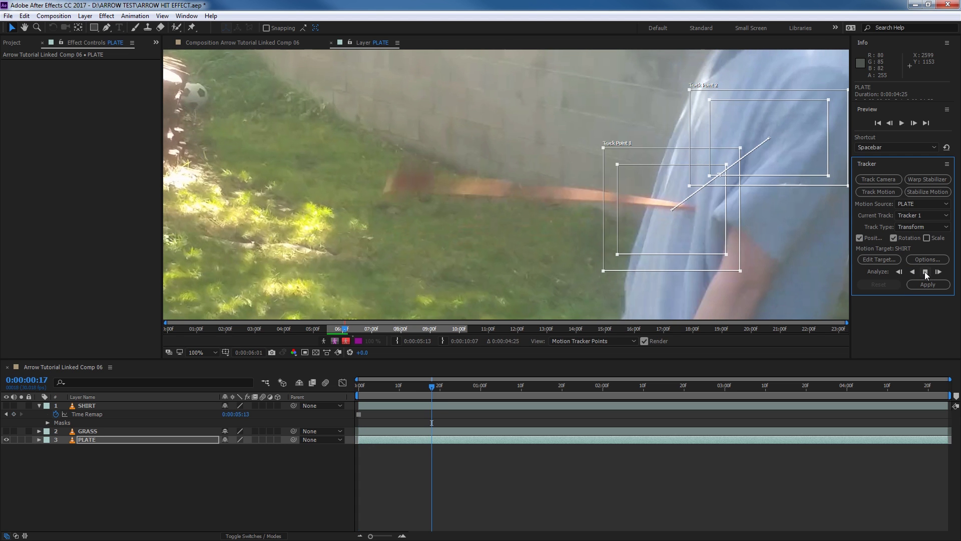
pyautogui.click(926, 272)
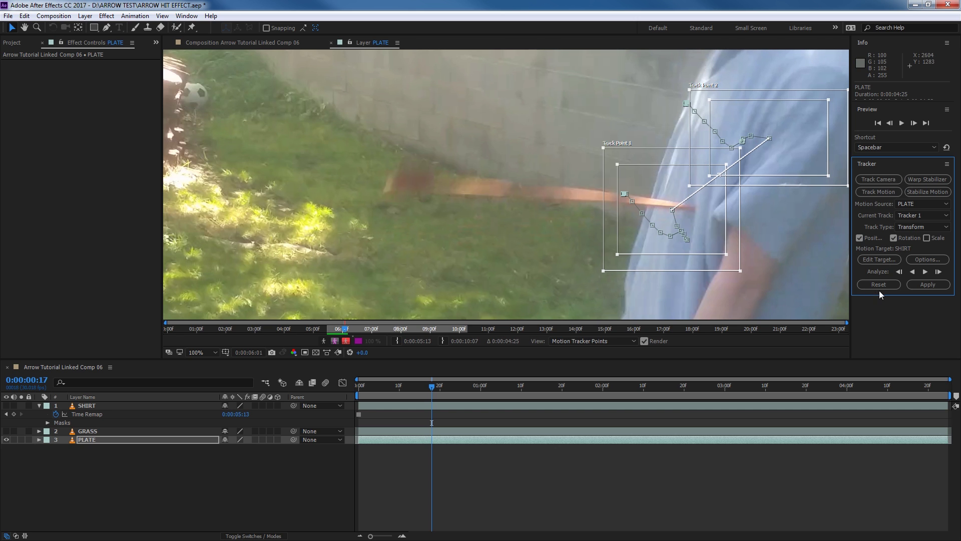
# - Create a null object and set it as the tracker's motion target layer
pyautogui.click(85, 16)
pyautogui.moveTo(94, 28)
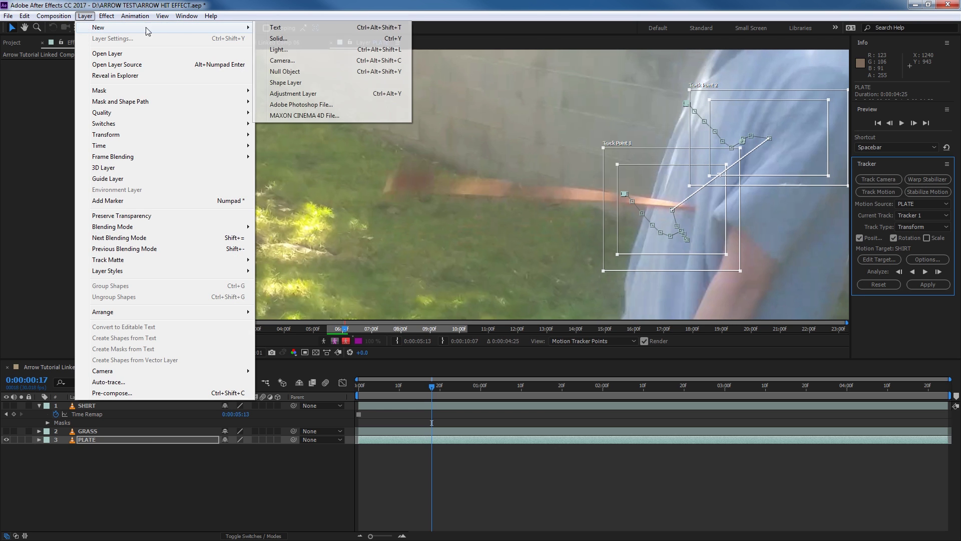
pyautogui.click(296, 71)
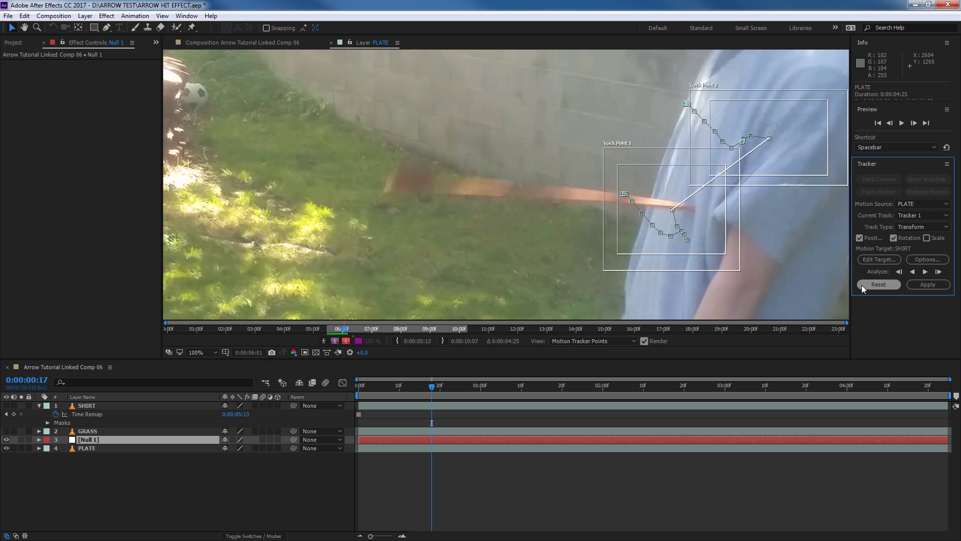
pyautogui.click(887, 260)
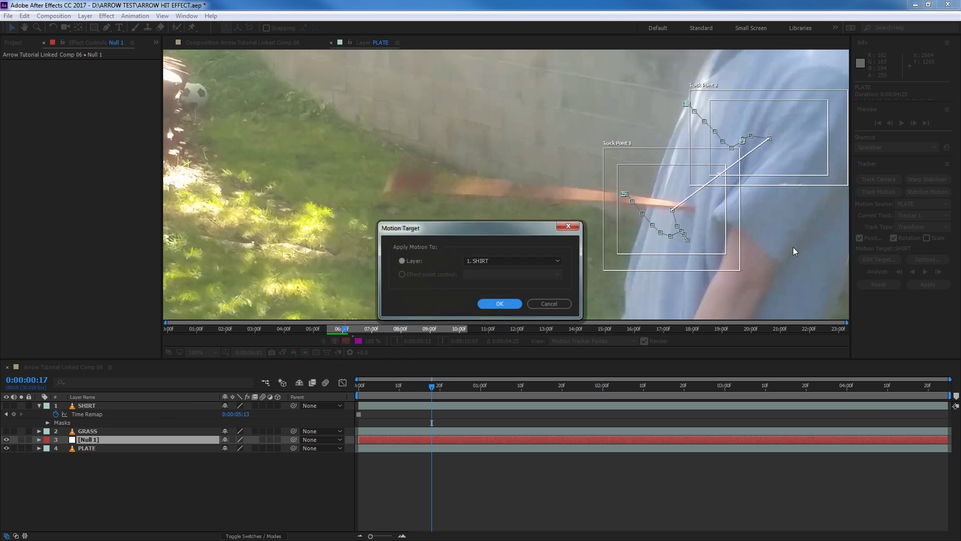
pyautogui.click(494, 259)
pyautogui.click(493, 294)
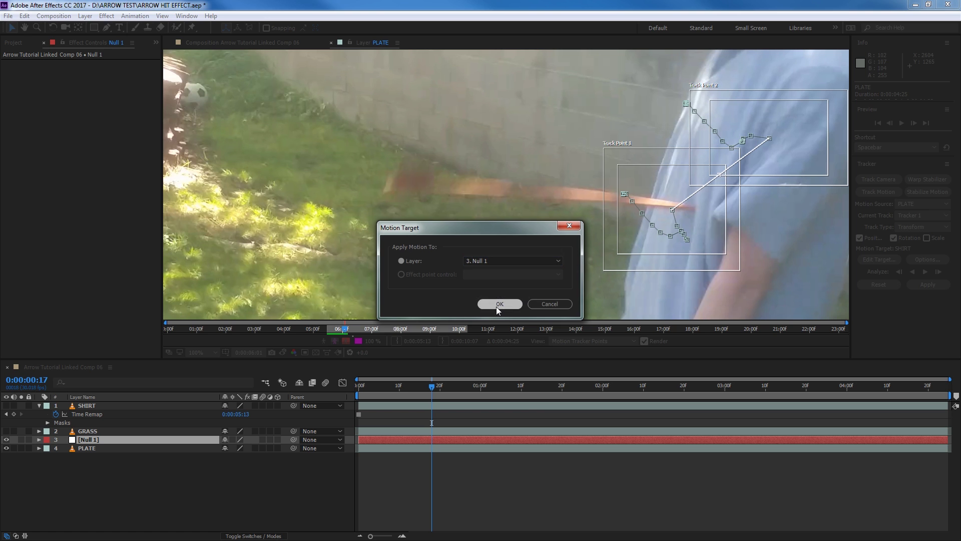
pyautogui.click(498, 303)
# - Apply the tracking data to the null object in the X and Y dimensions
pyautogui.click(929, 288)
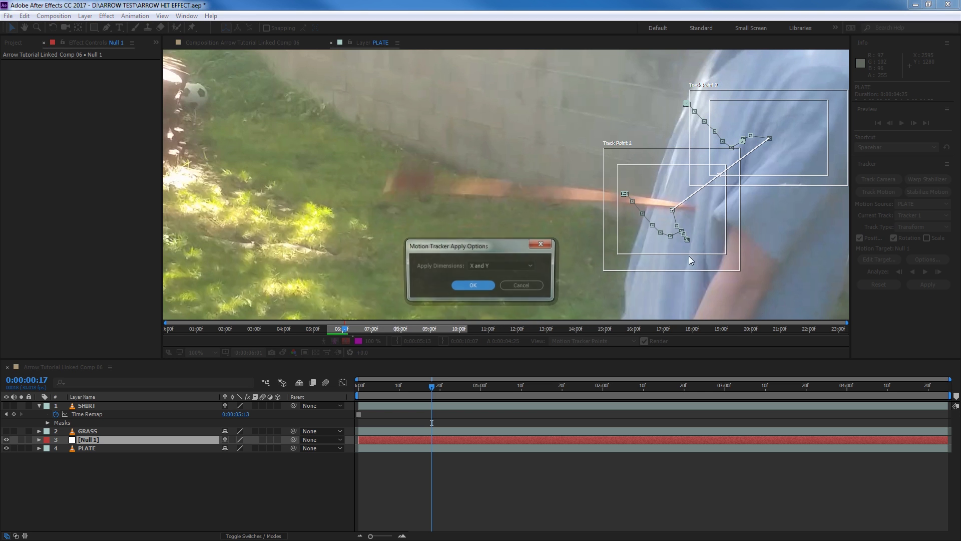
pyautogui.click(494, 266)
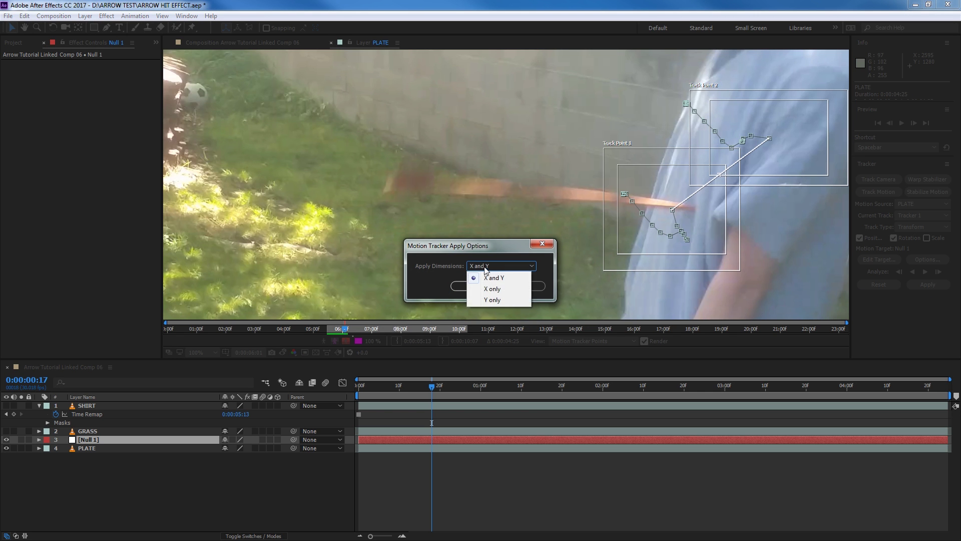
pyautogui.click(488, 274)
pyautogui.click(476, 285)
# - Return to the first frame, make the SHIRT layer visible and parent it to Null 1, checking the playback
pyautogui.moveTo(432, 387); pyautogui.dragTo(368, 406)
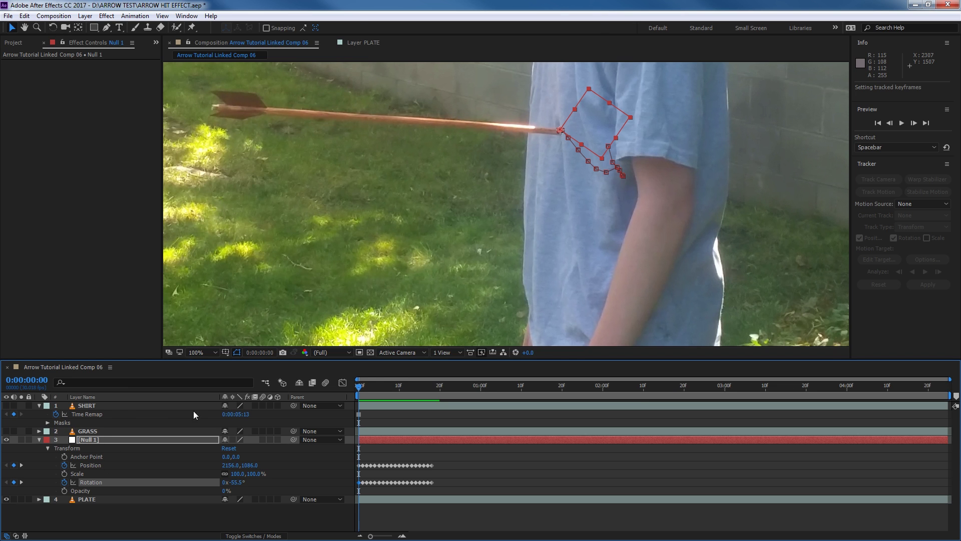
pyautogui.click(7, 405)
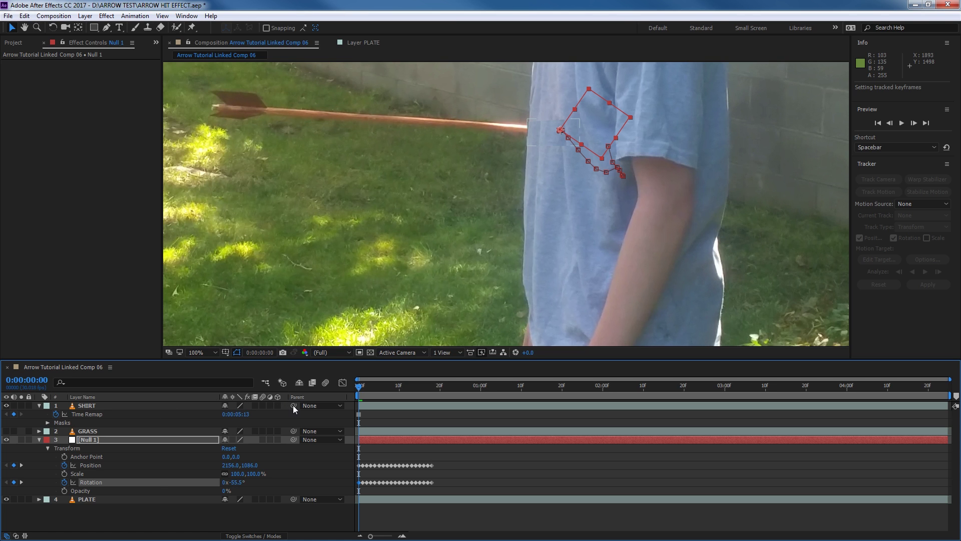
pyautogui.moveTo(293, 405); pyautogui.dragTo(110, 440)
pyautogui.press('space')
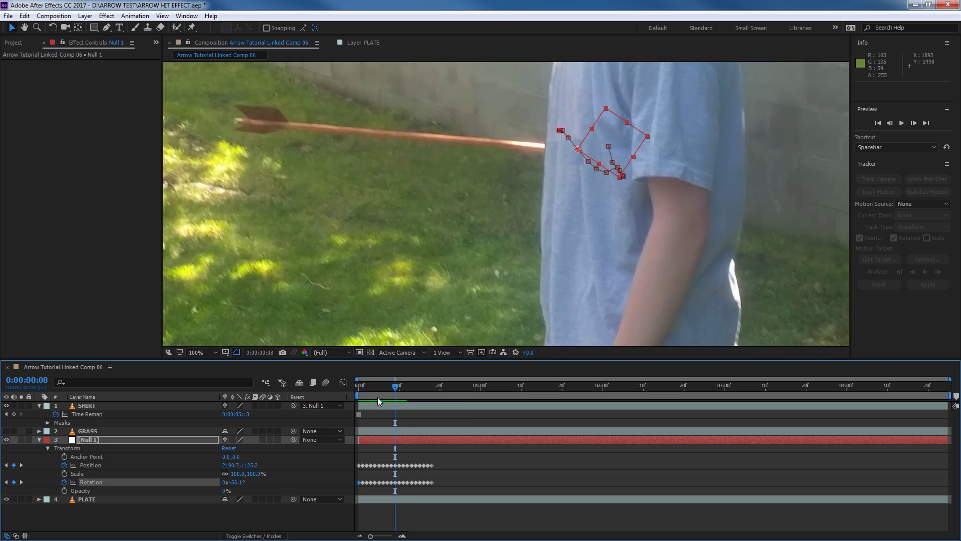
pyautogui.click(378, 398)
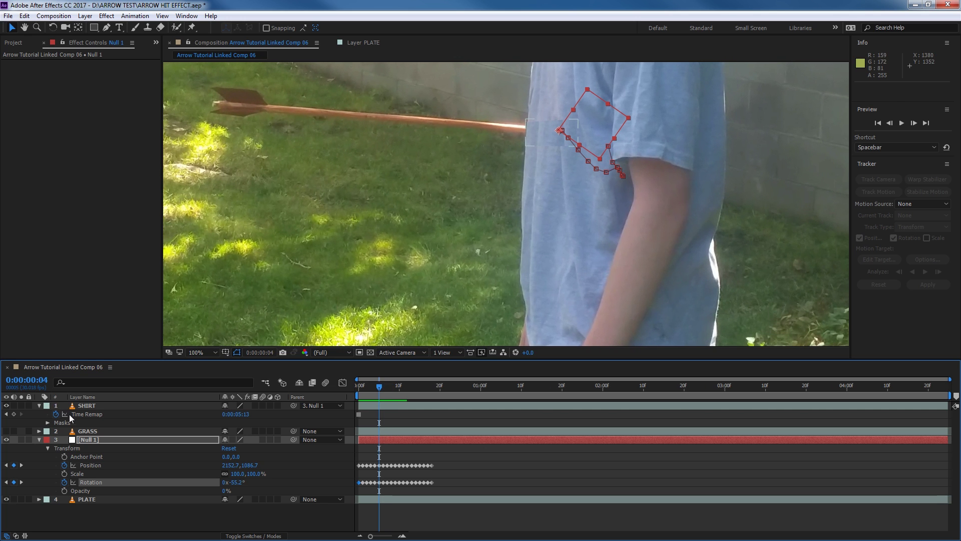
# - Set the Mask Feather of the SHIRT layer's mask to 8.0 pixels
pyautogui.click(92, 406)
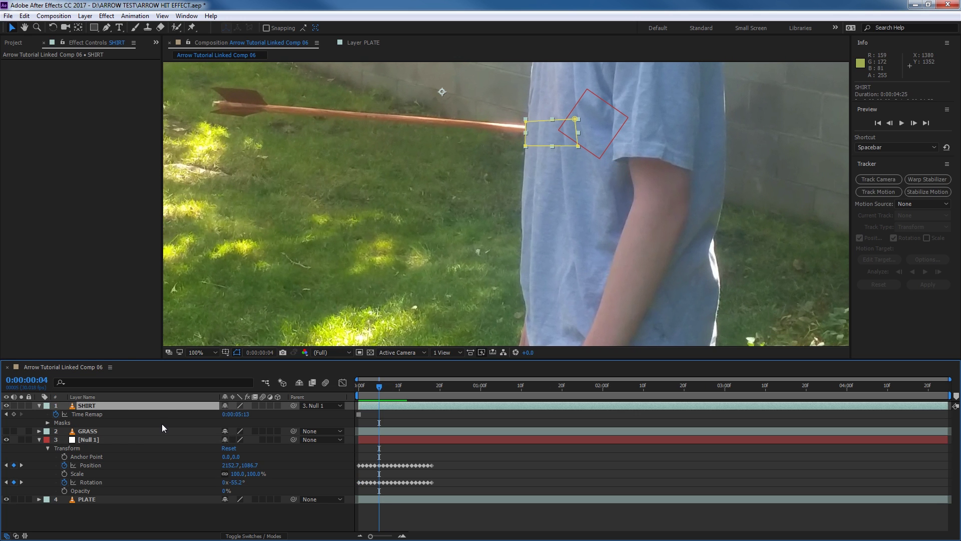
pyautogui.press('f')
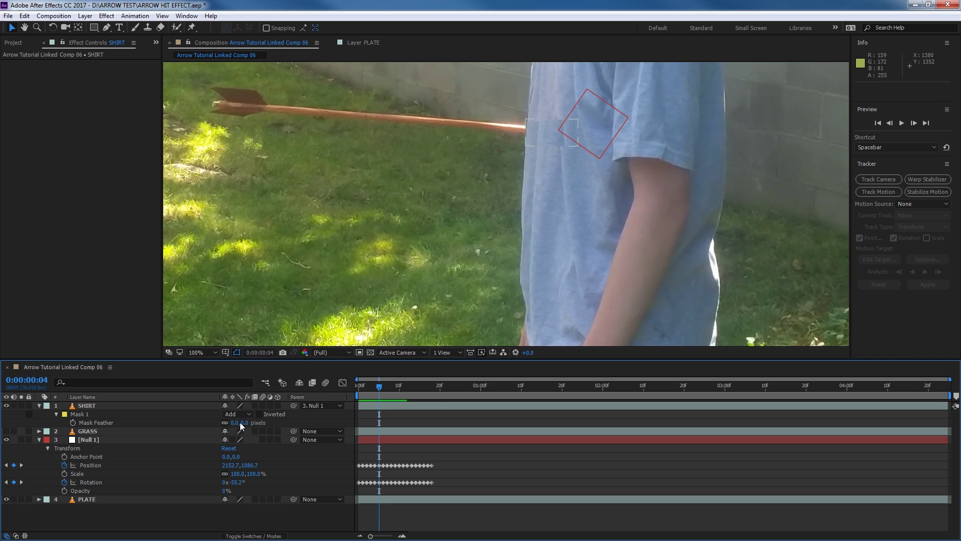
pyautogui.click(244, 424)
pyautogui.moveTo(247, 425); pyautogui.dragTo(252, 424)
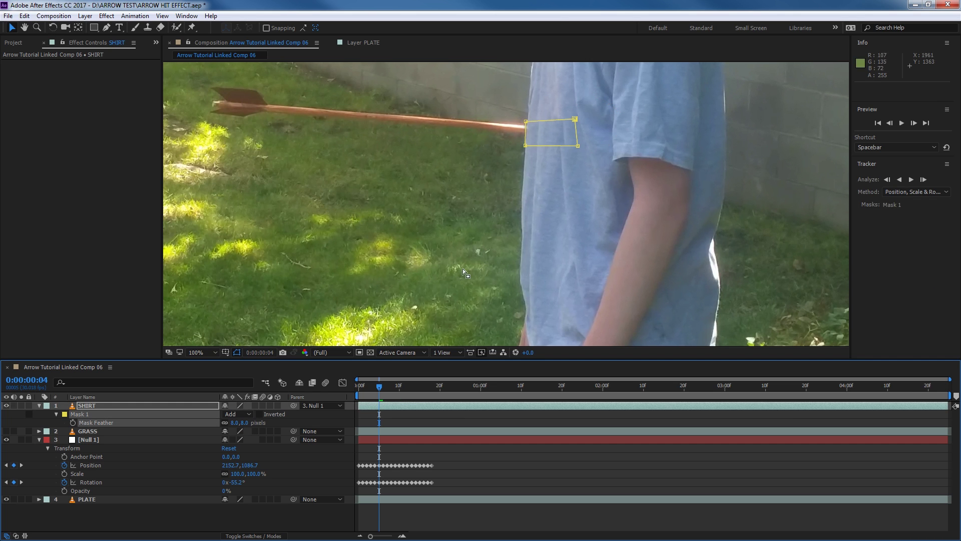
pyautogui.click(576, 121)
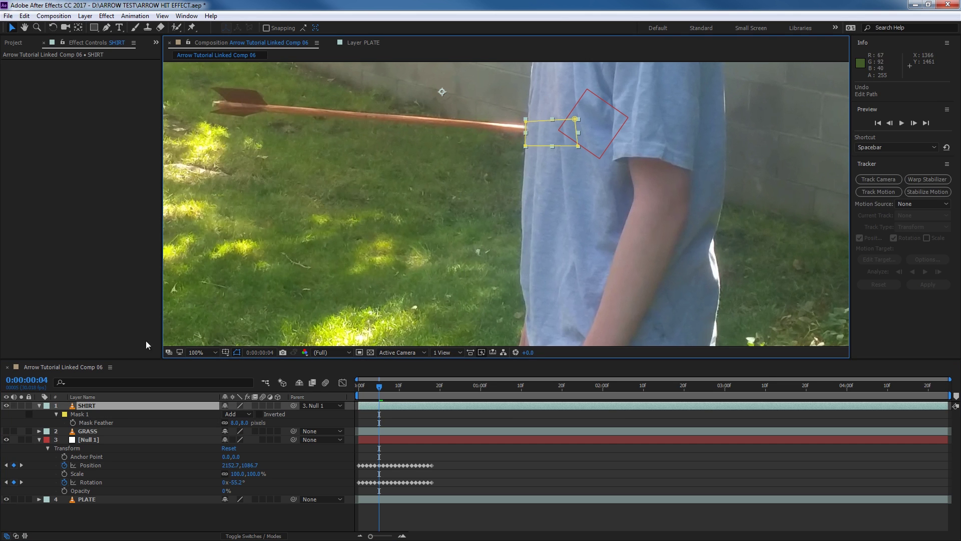
# - Move the SHIRT layer's anchor point to the shirt edge beside the arrow, unlink its Scale dimensions and set the horizontal scale to 87%
pyautogui.click(39, 405)
pyautogui.click(39, 406)
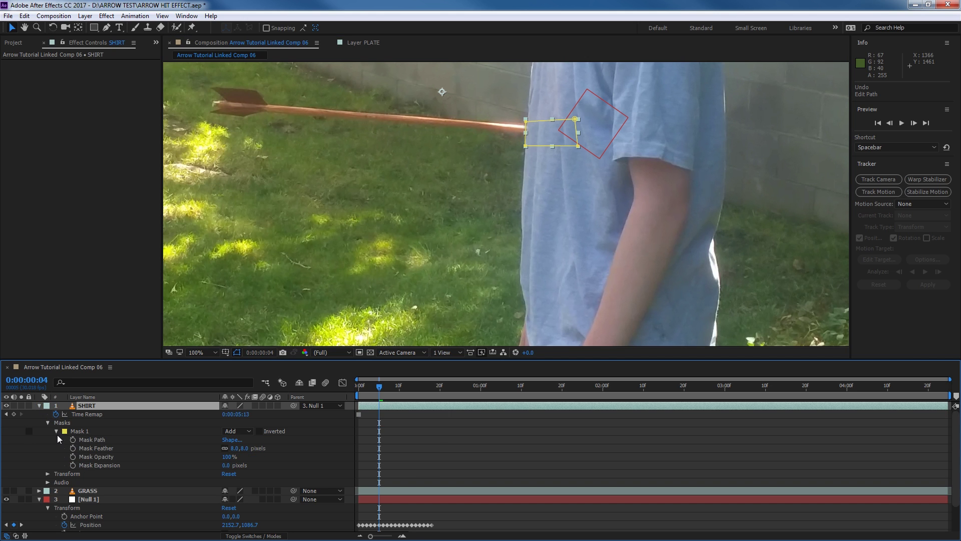
pyautogui.click(48, 423)
pyautogui.click(48, 431)
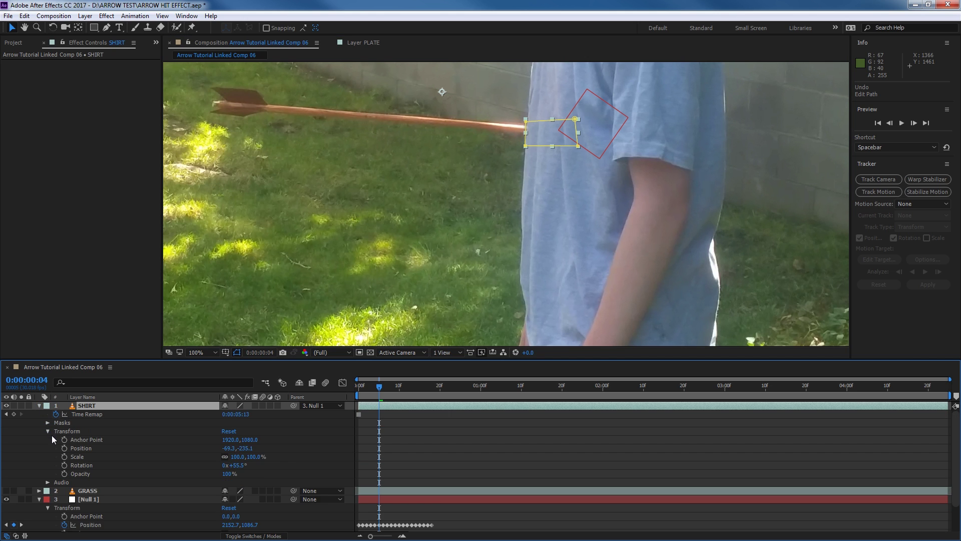
pyautogui.click(225, 457)
pyautogui.click(242, 460)
pyautogui.press('Return')
pyautogui.press('y')
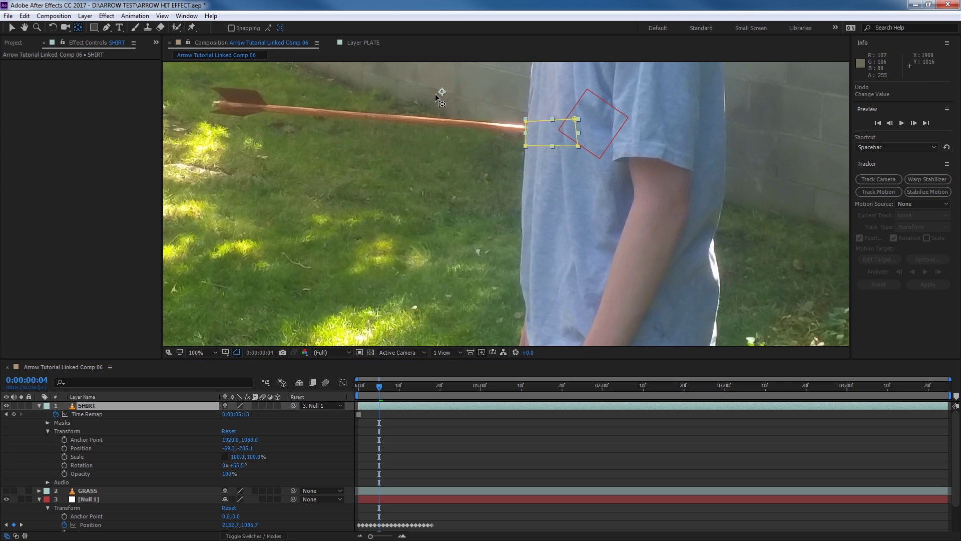
pyautogui.moveTo(439, 93); pyautogui.dragTo(529, 135)
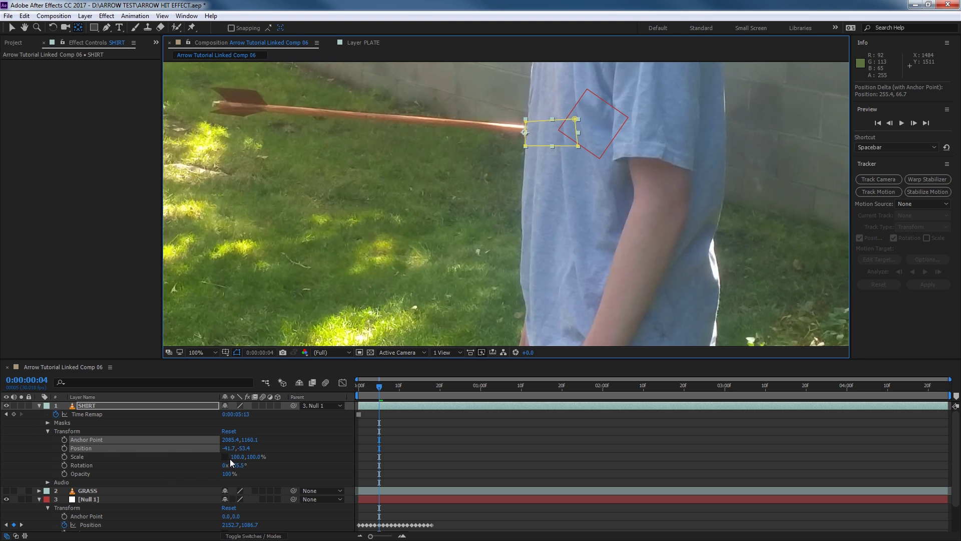
pyautogui.moveTo(236, 457); pyautogui.dragTo(234, 456)
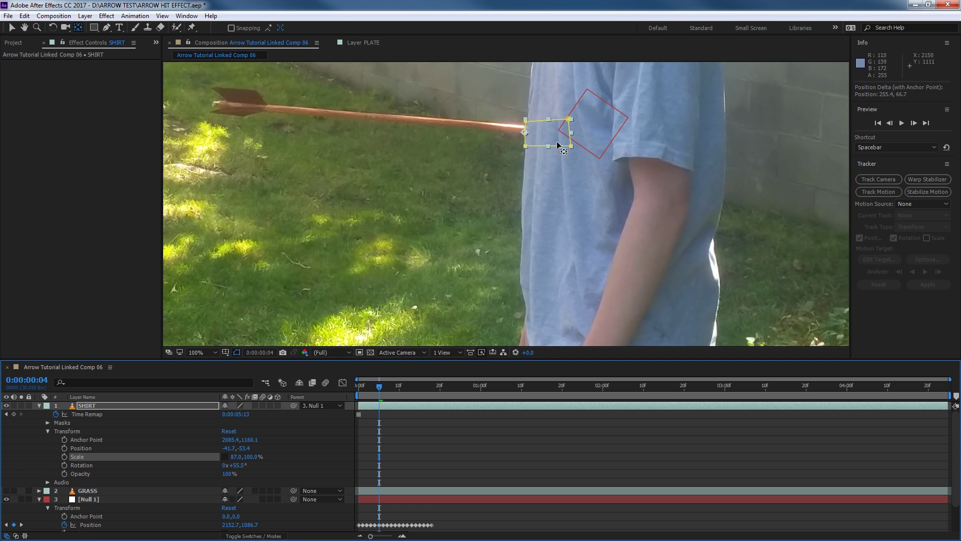
pyautogui.press('f')
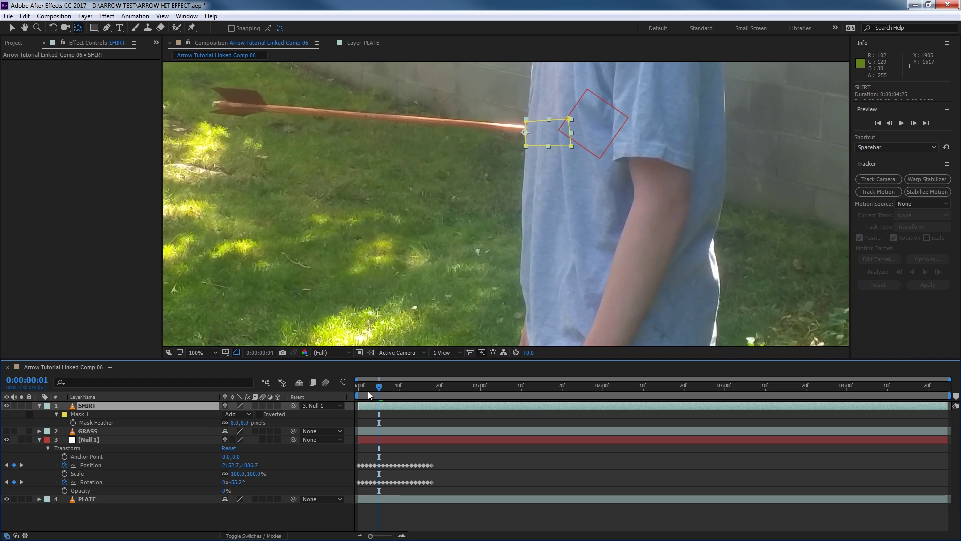
# - Play the composition from the first frame to check how the SHIRT patch follows the shirt, and return to the start
pyautogui.moveTo(368, 391); pyautogui.dragTo(347, 395)
pyautogui.click(258, 511)
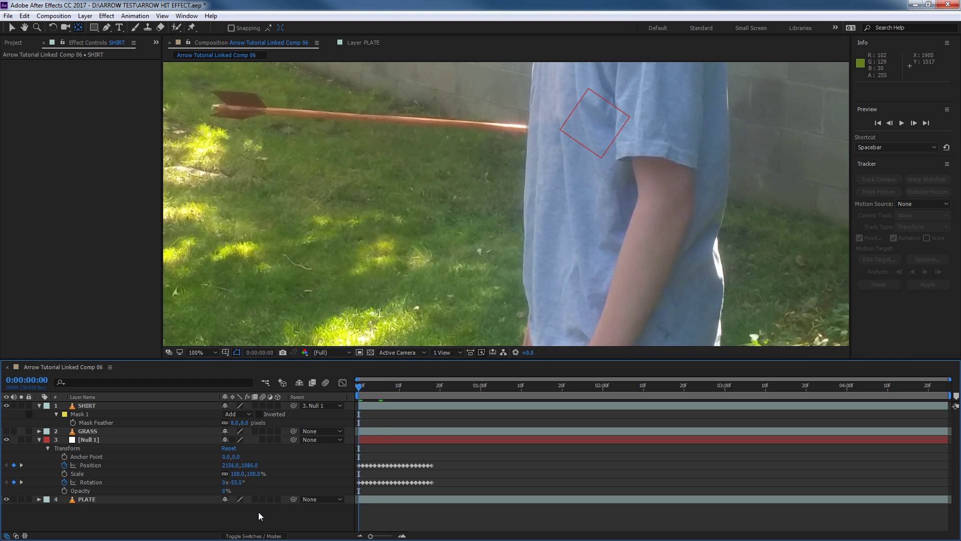
pyautogui.press('space')
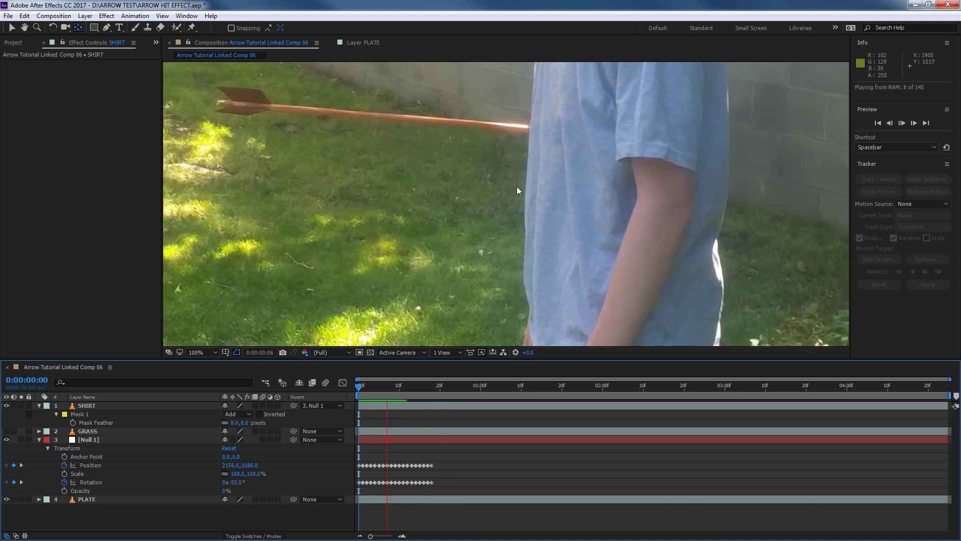
pyautogui.press('space')
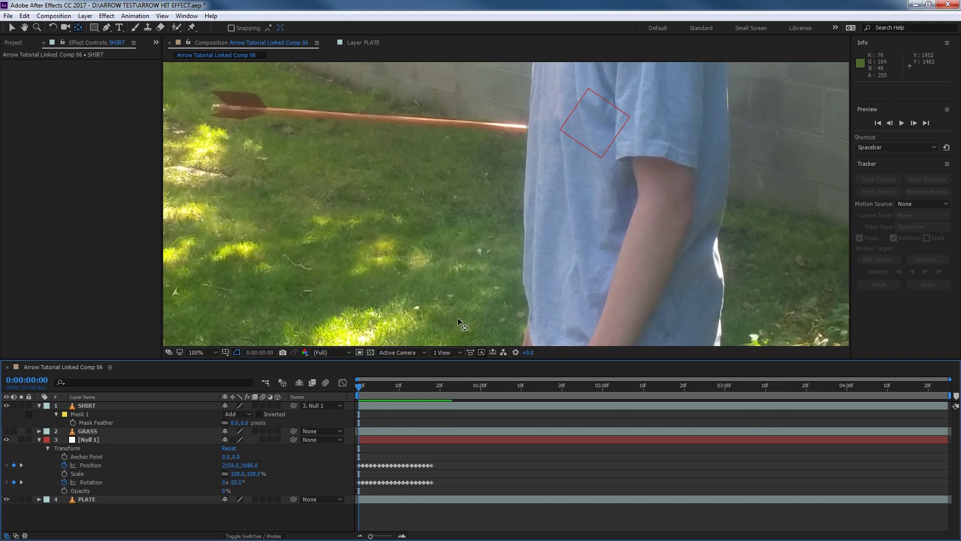
pyautogui.press('space')
pyautogui.press('space')
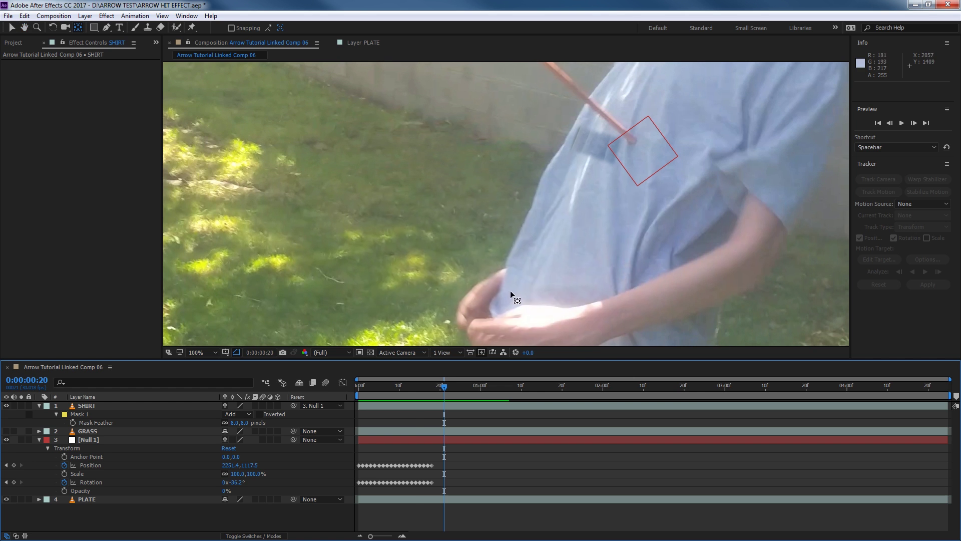
pyautogui.moveTo(444, 385); pyautogui.dragTo(352, 398)
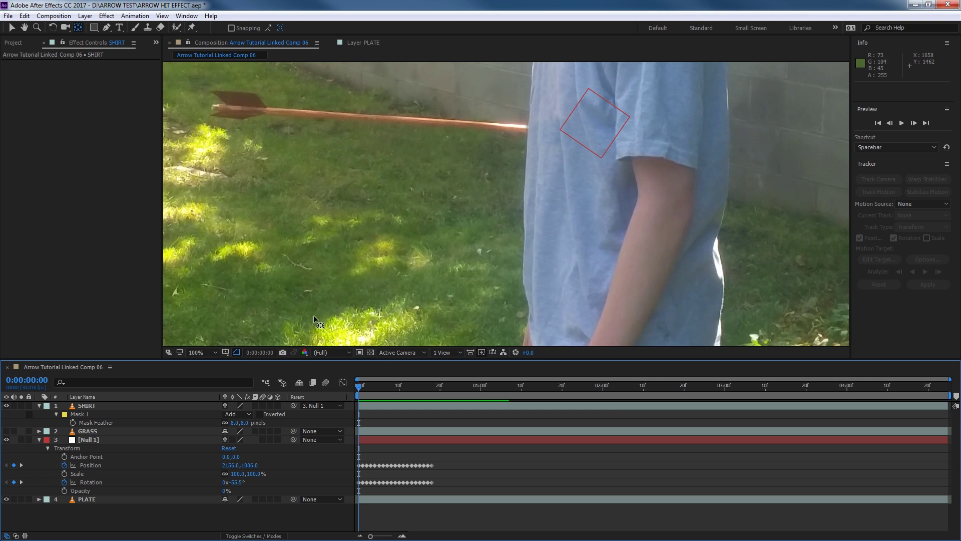
# - Apply Brightness & Contrast to the SHIRT layer, set Brightness to 6 and collapse the layer's properties
pyautogui.click(91, 408)
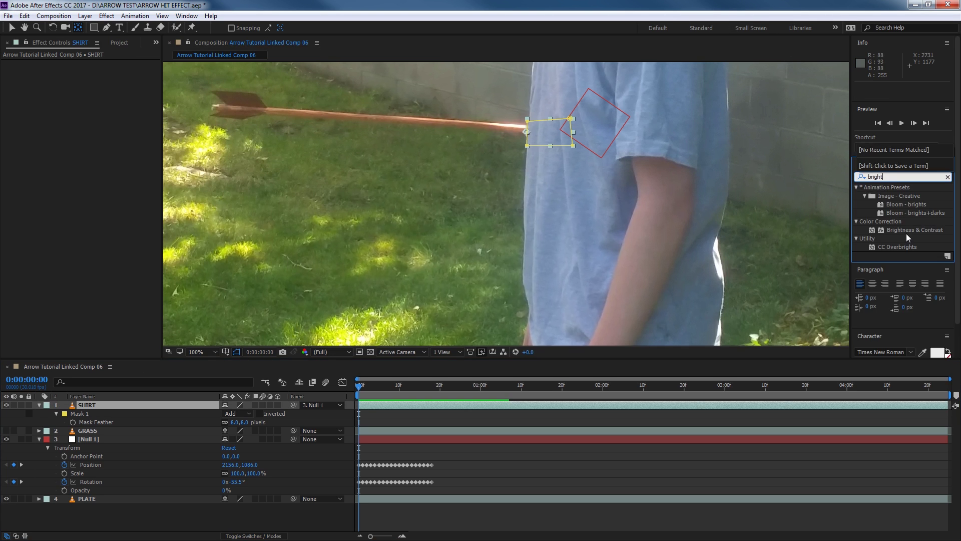
pyautogui.moveTo(902, 231); pyautogui.dragTo(563, 176)
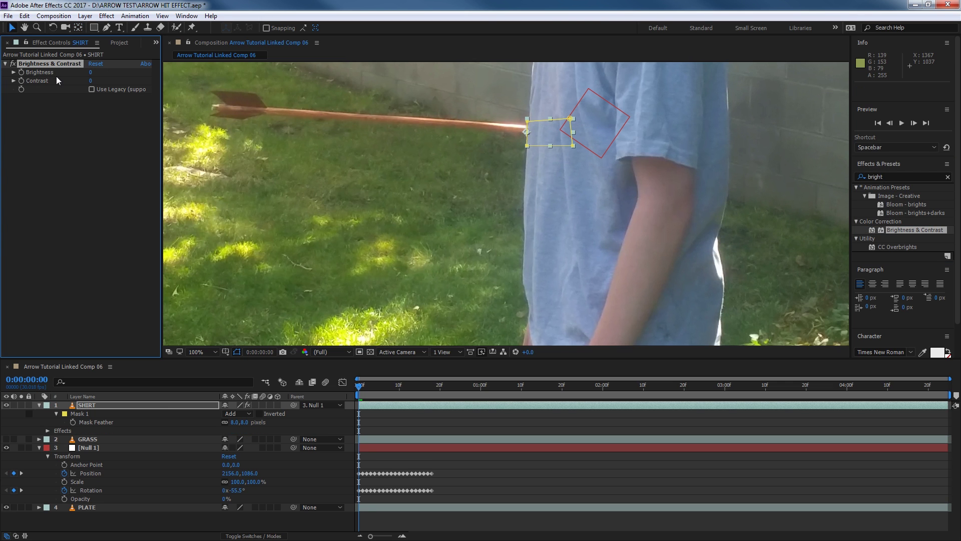
pyautogui.moveTo(92, 74); pyautogui.dragTo(88, 72)
pyautogui.click(42, 405)
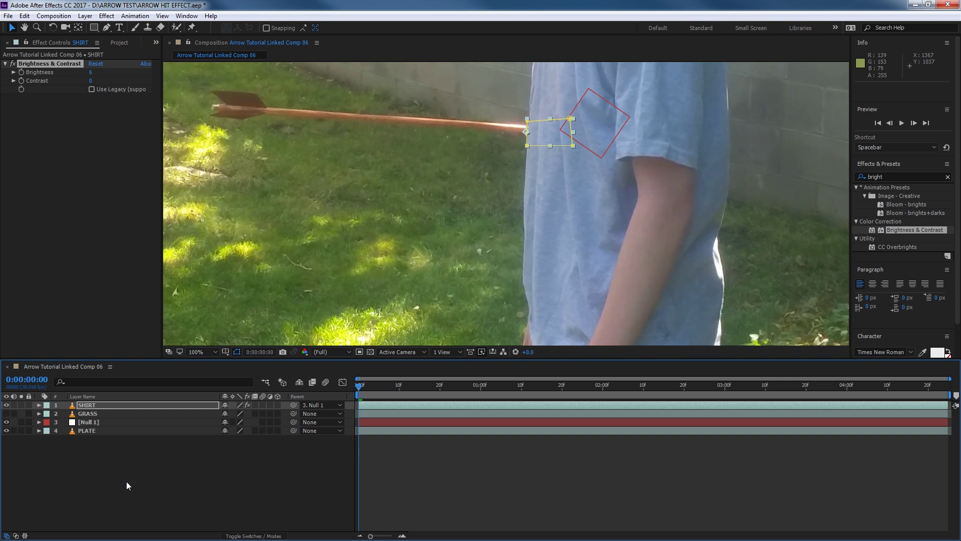
pyautogui.click(126, 481)
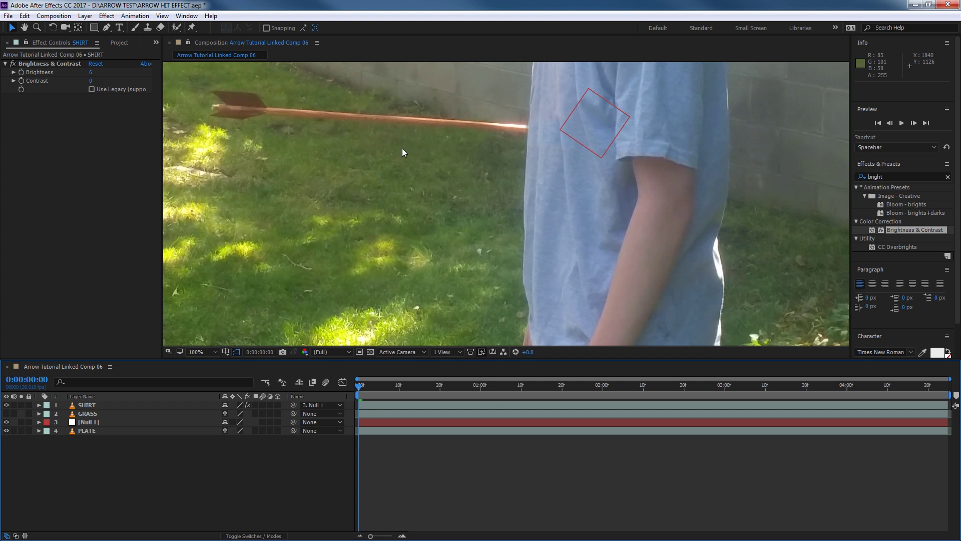
# - Switch to the Motion Tracking workspace and start a new motion track on the PLATE layer
pyautogui.click(200, 405)
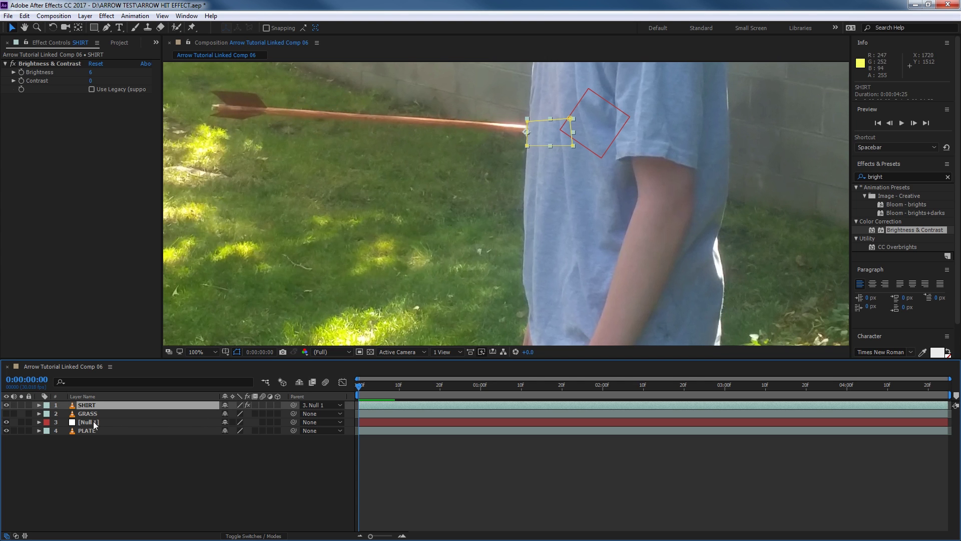
pyautogui.click(95, 413)
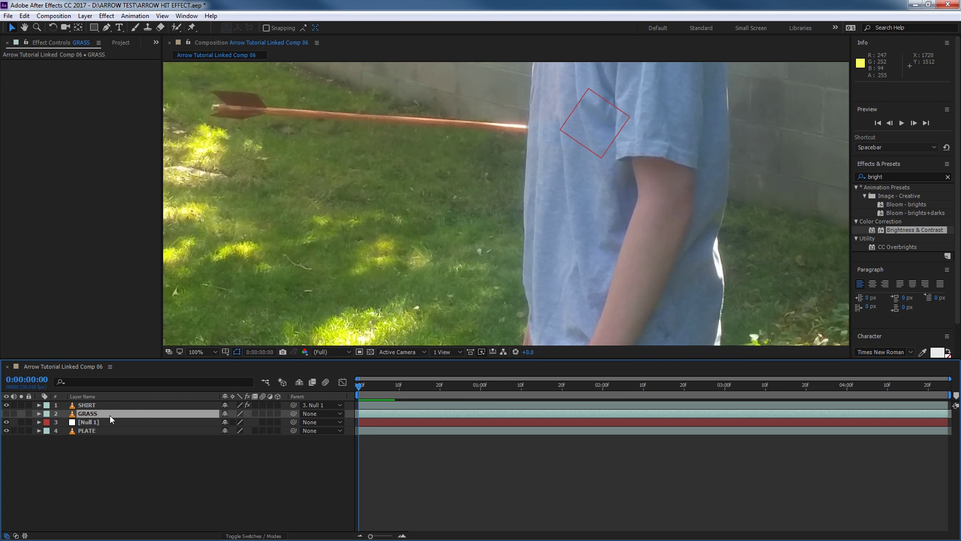
pyautogui.click(102, 430)
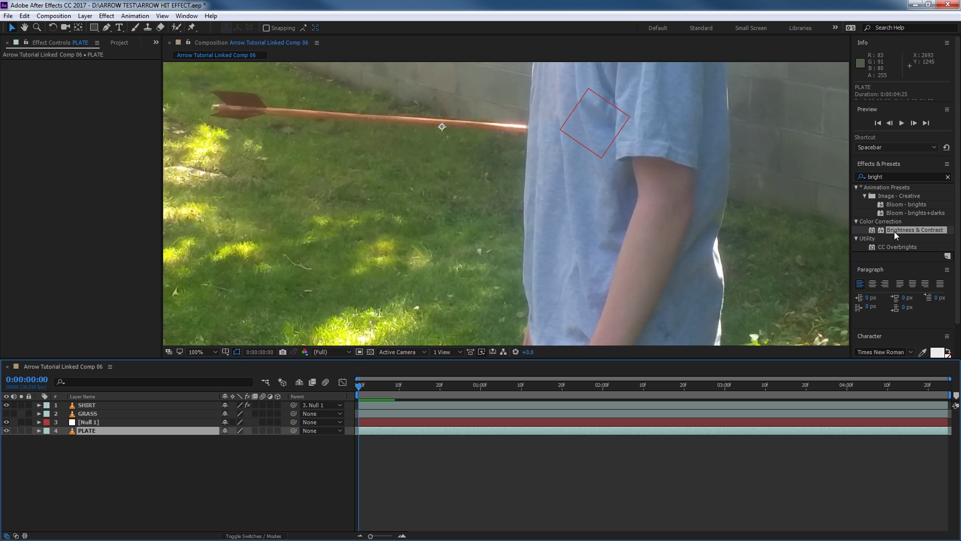
pyautogui.click(835, 28)
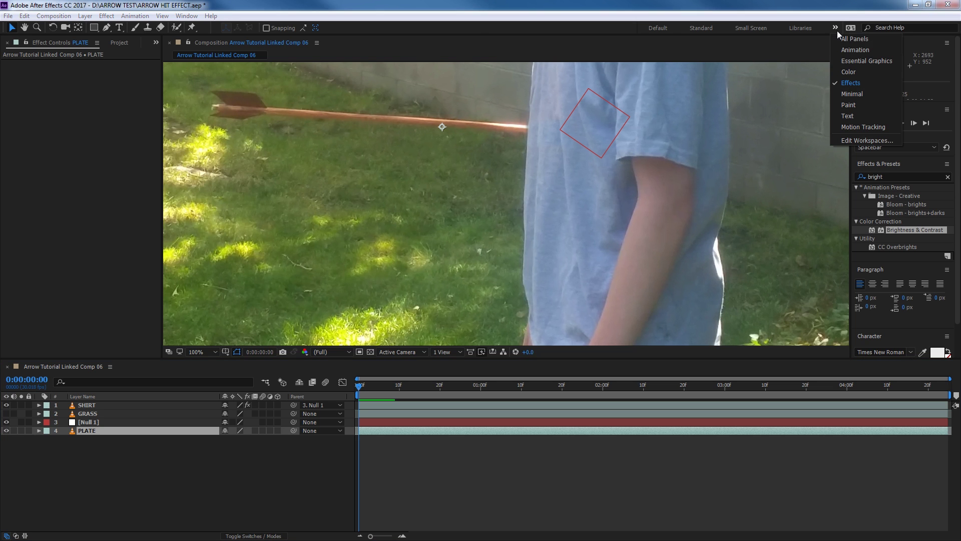
pyautogui.click(860, 128)
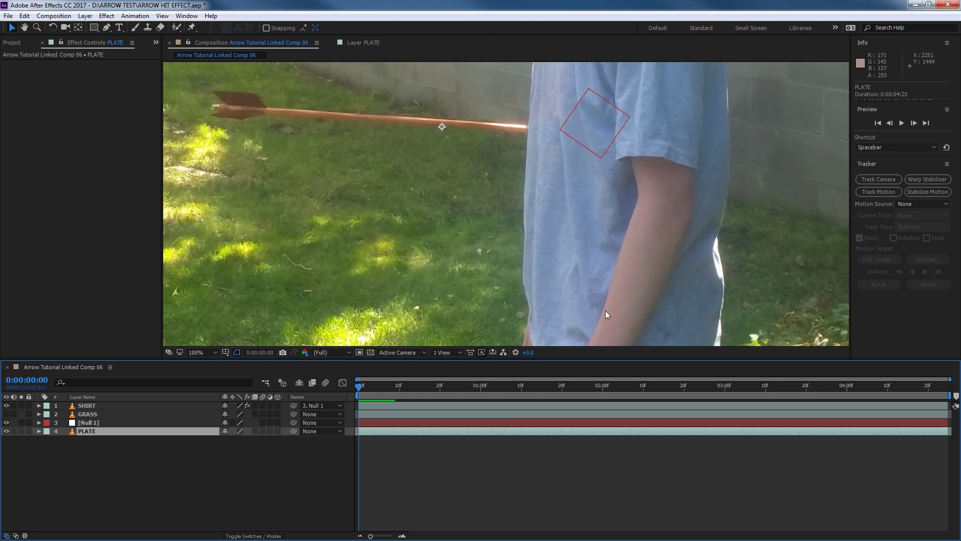
pyautogui.click(880, 192)
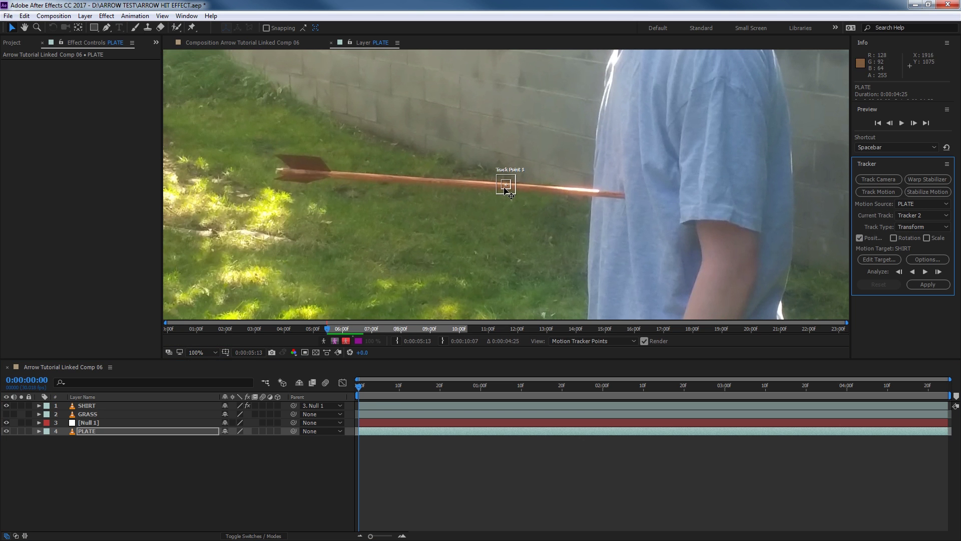
# - Move Track Point 1 onto the grass below the arrow's rear half and enlarge its search and feature regions to take in the fletching
pyautogui.moveTo(506, 191); pyautogui.dragTo(351, 201)
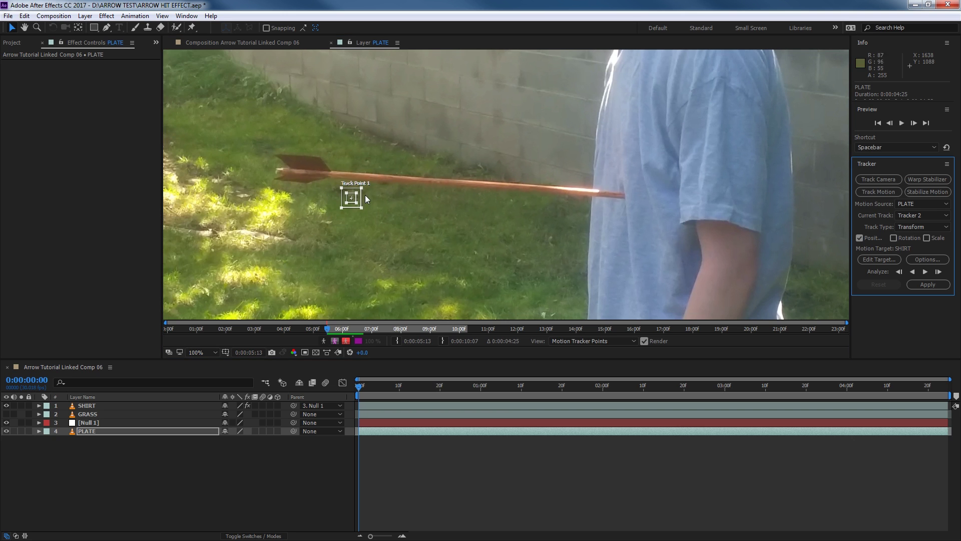
pyautogui.moveTo(392, 170); pyautogui.dragTo(435, 147)
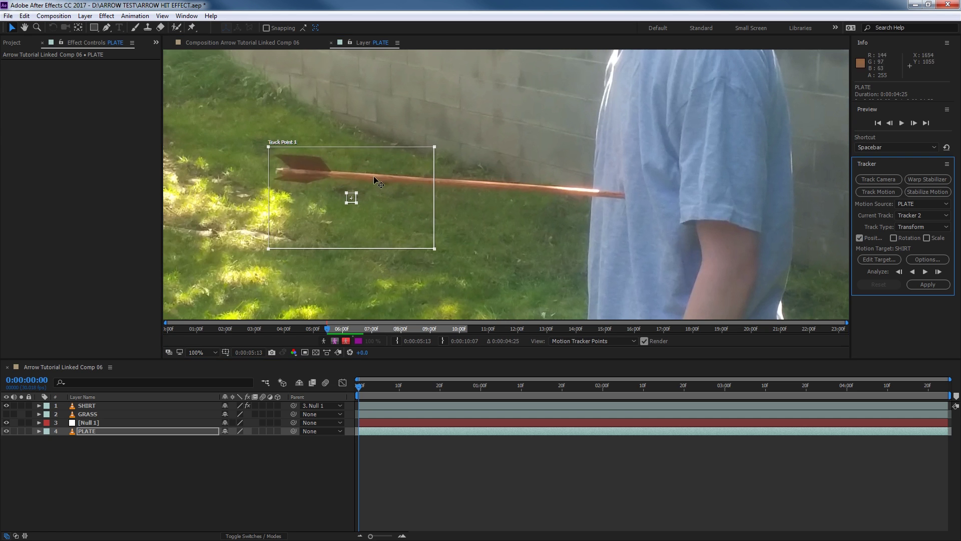
pyautogui.moveTo(357, 191); pyautogui.dragTo(387, 183)
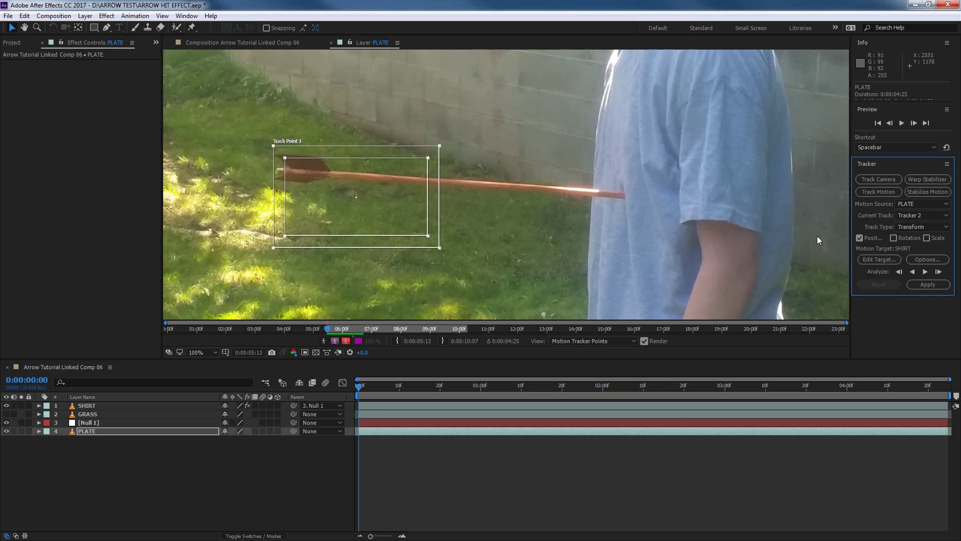
# - Enable Rotation tracking, place Track Point 2 on the grass beside the shirt's lower edge and enlarge its search and feature regions
pyautogui.click(894, 238)
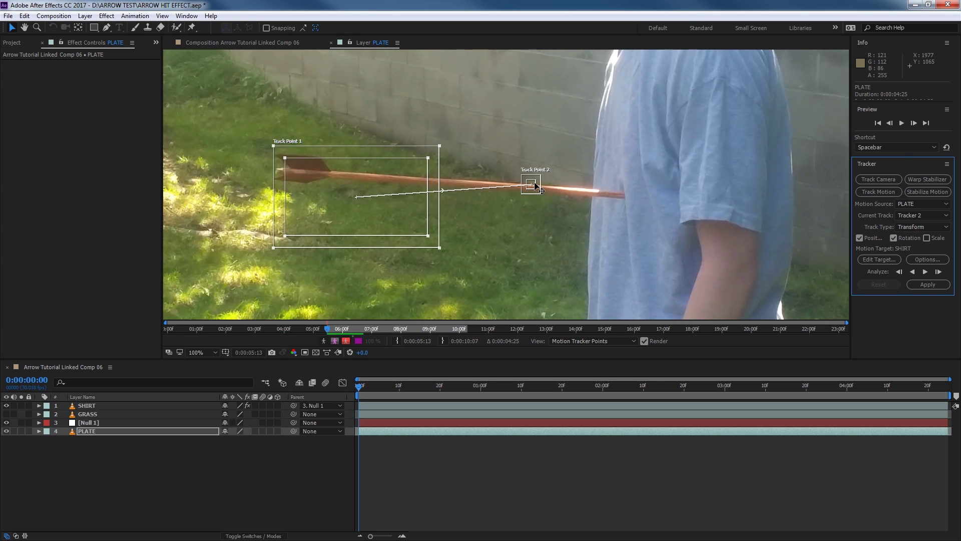
pyautogui.moveTo(535, 186); pyautogui.dragTo(503, 263)
pyautogui.moveTo(529, 250); pyautogui.dragTo(607, 242)
pyautogui.moveTo(550, 302); pyautogui.dragTo(595, 257)
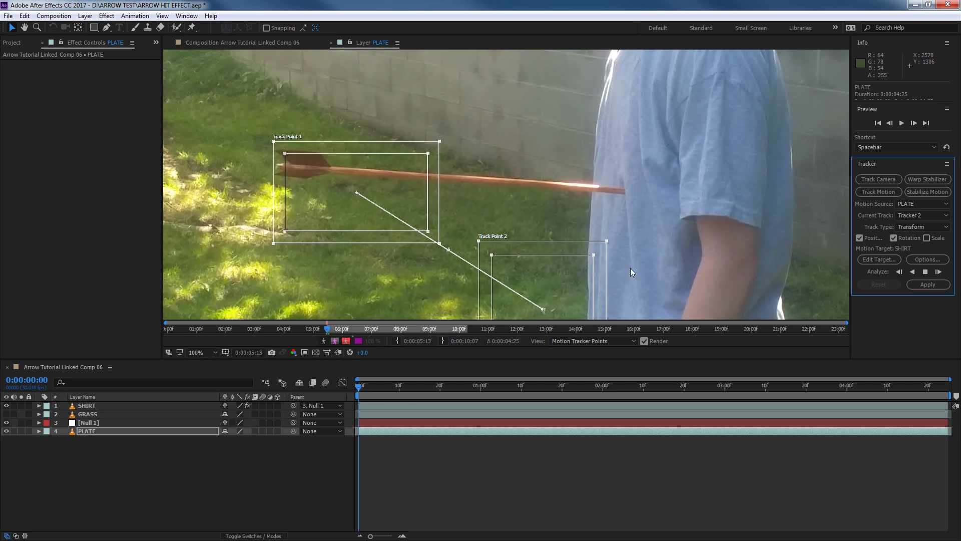
# - Analyze both track points forward from the first frame and stop the analysis at 0:00:00:15
pyautogui.click(440, 231)
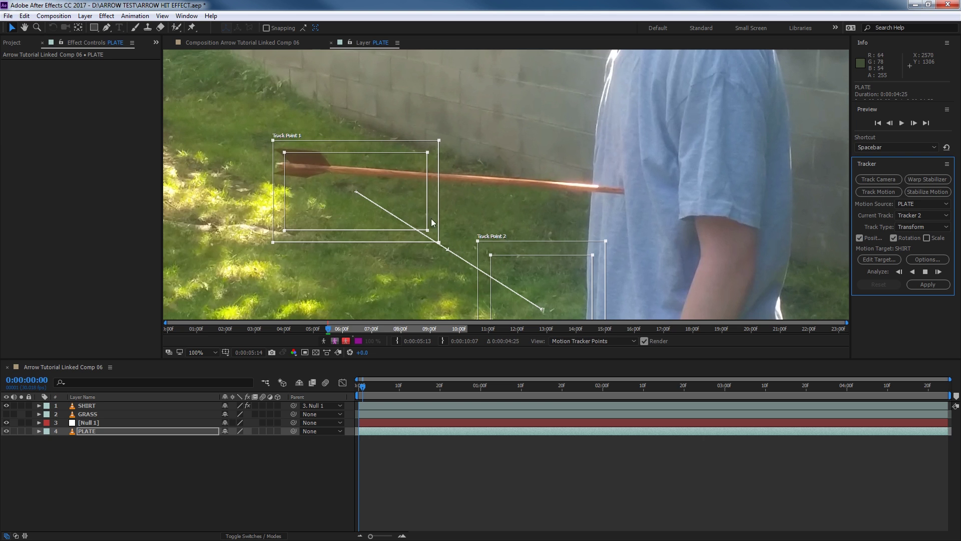
pyautogui.press('pagedown')
pyautogui.press('pagedown')
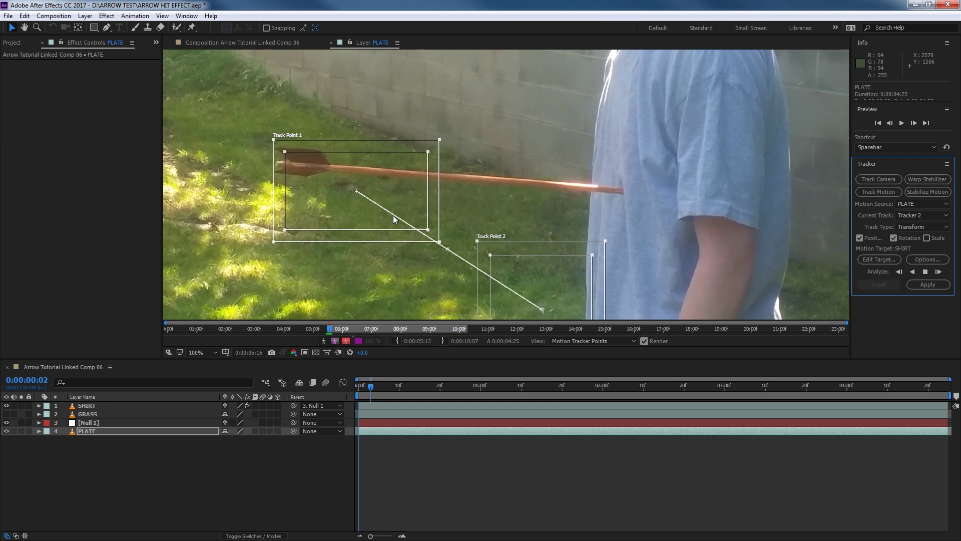
pyautogui.press('pagedown')
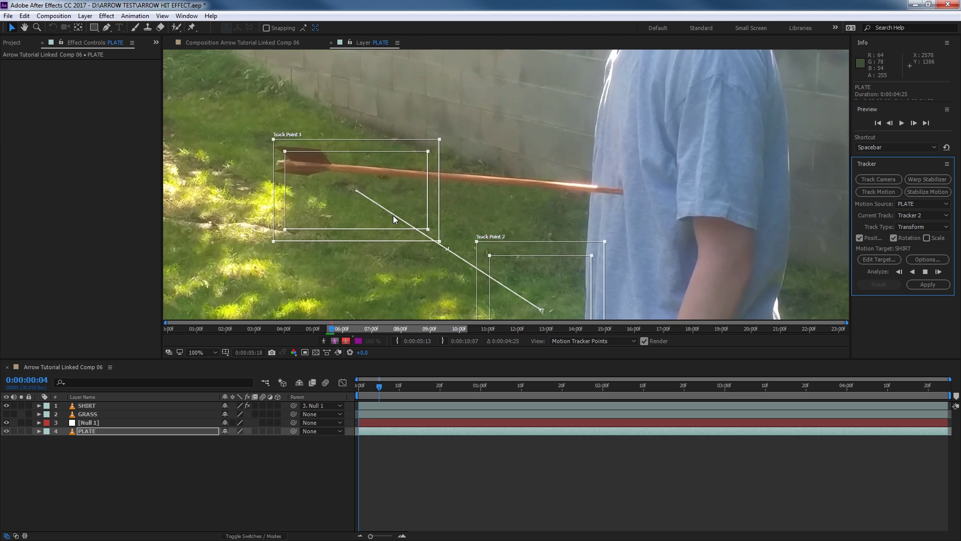
pyautogui.press('pagedown')
pyautogui.press('pagedown')
pyautogui.press('pagedown')
pyautogui.press('pagedown')
pyautogui.press('pagedown')
pyautogui.press('pagedown')
pyautogui.press('pagedown')
pyautogui.press('pagedown')
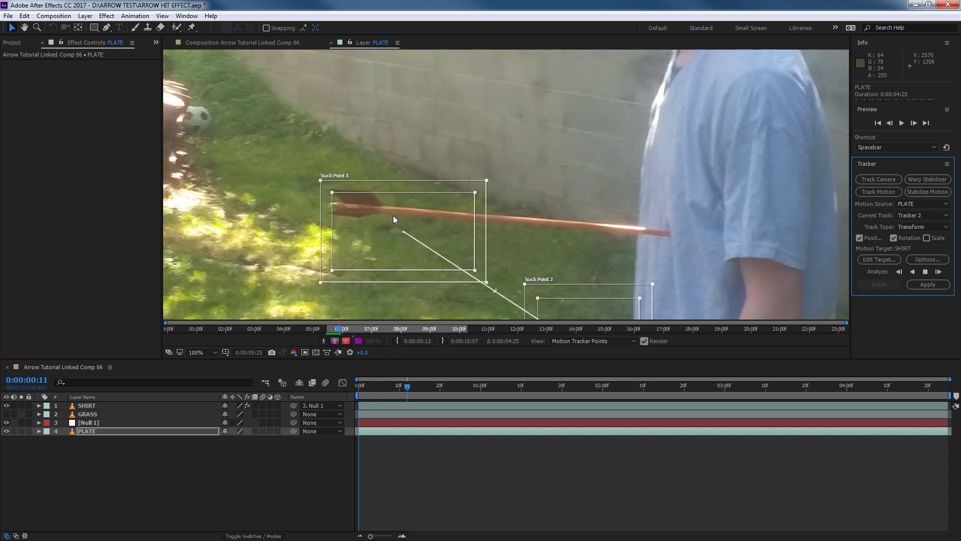
pyautogui.press('pagedown')
pyautogui.press('pagedown')
pyautogui.press('pagedown')
pyautogui.press('pagedown')
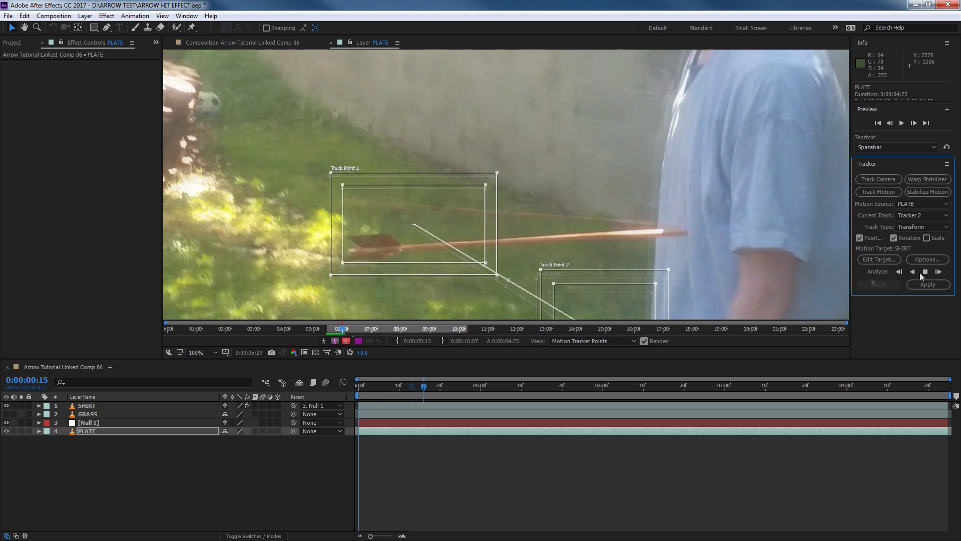
pyautogui.click(924, 272)
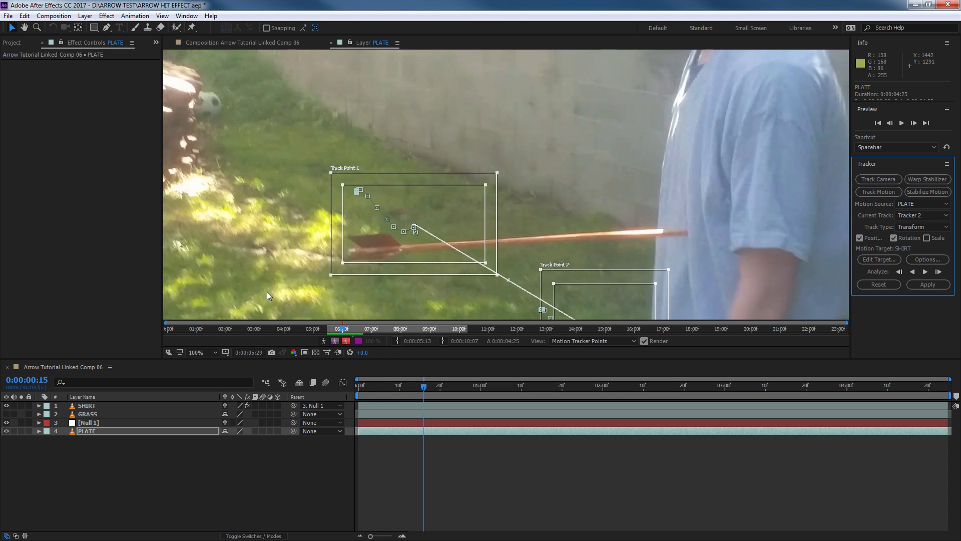
# - Create a new null object in the composition above the PLATE layer
pyautogui.click(84, 16)
pyautogui.moveTo(187, 31)
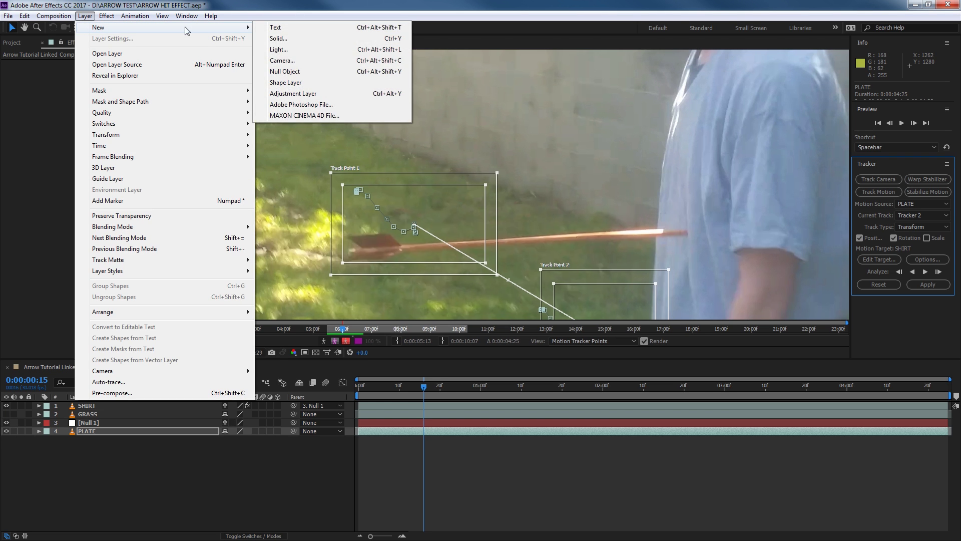
pyautogui.click(285, 71)
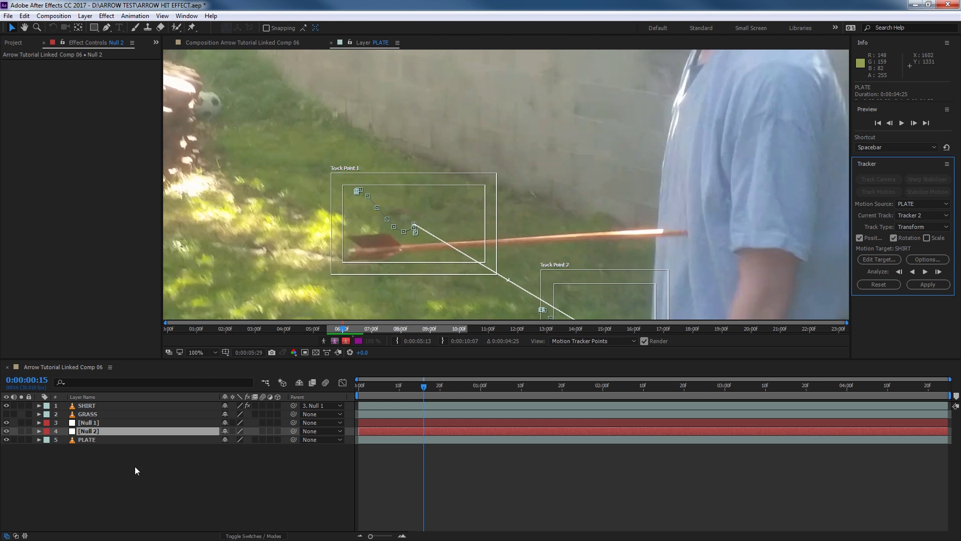
# - Set Null 2 as the tracker's motion target and apply the tracking data in X and Y
pyautogui.click(887, 259)
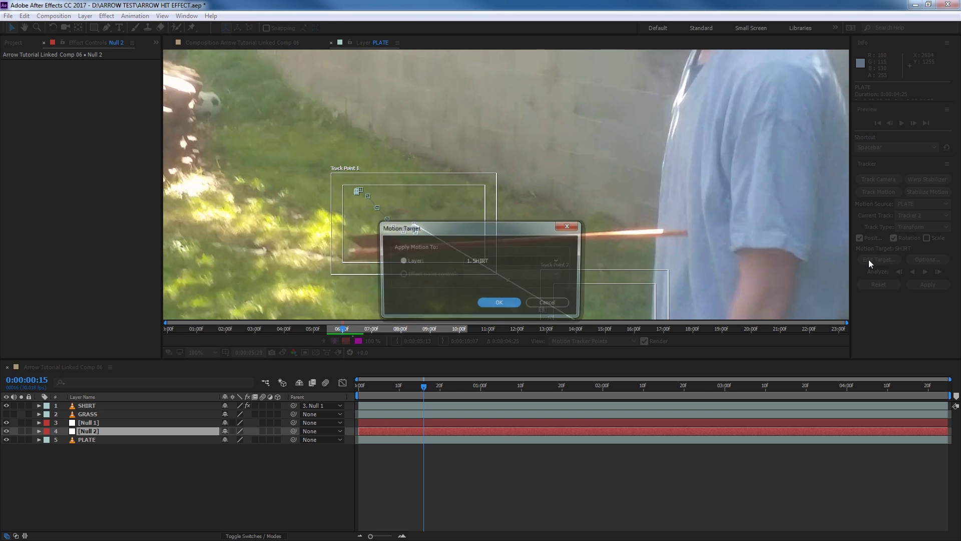
pyautogui.click(486, 264)
pyautogui.click(498, 308)
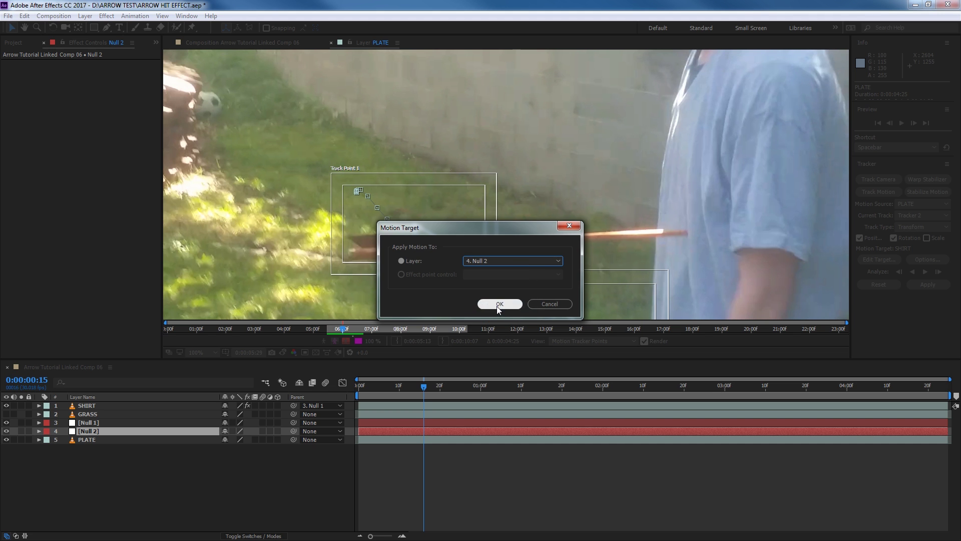
pyautogui.click(498, 306)
pyautogui.click(928, 284)
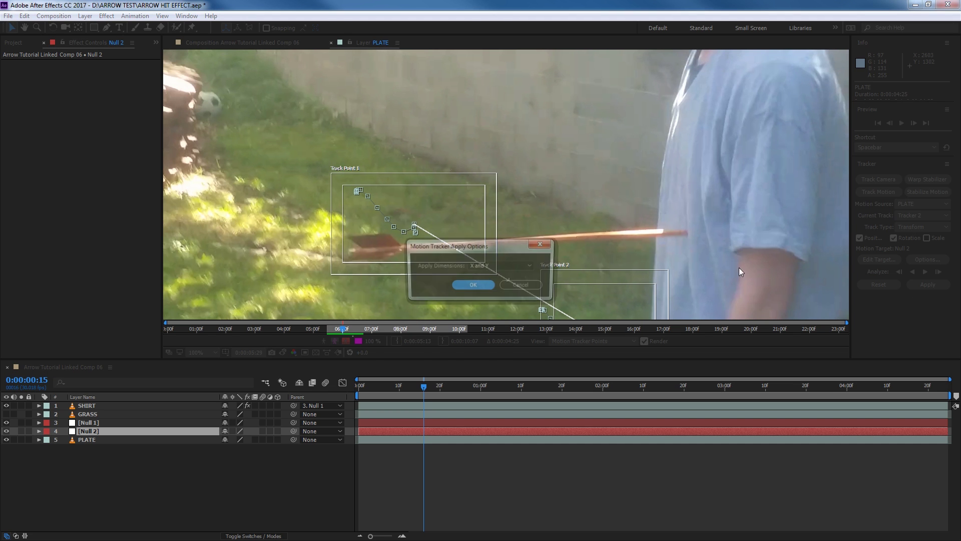
pyautogui.click(474, 282)
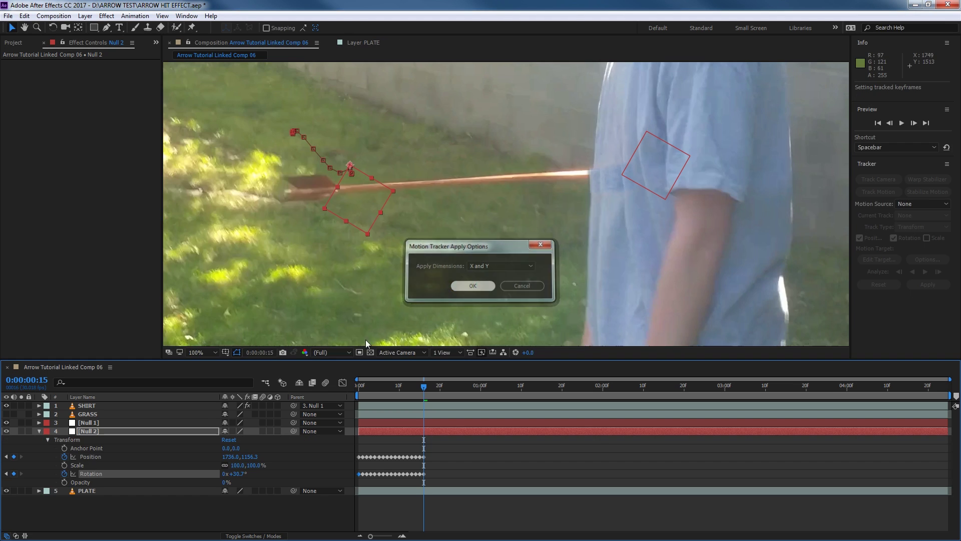
pyautogui.click(39, 431)
# - Make the GRASS layer visible and freeze it on the frame at 0:00:00:19
pyautogui.moveTo(424, 390)
pyautogui.mouseDown()
pyautogui.moveTo(377, 389)
pyautogui.moveTo(416, 388)
pyautogui.mouseUp()
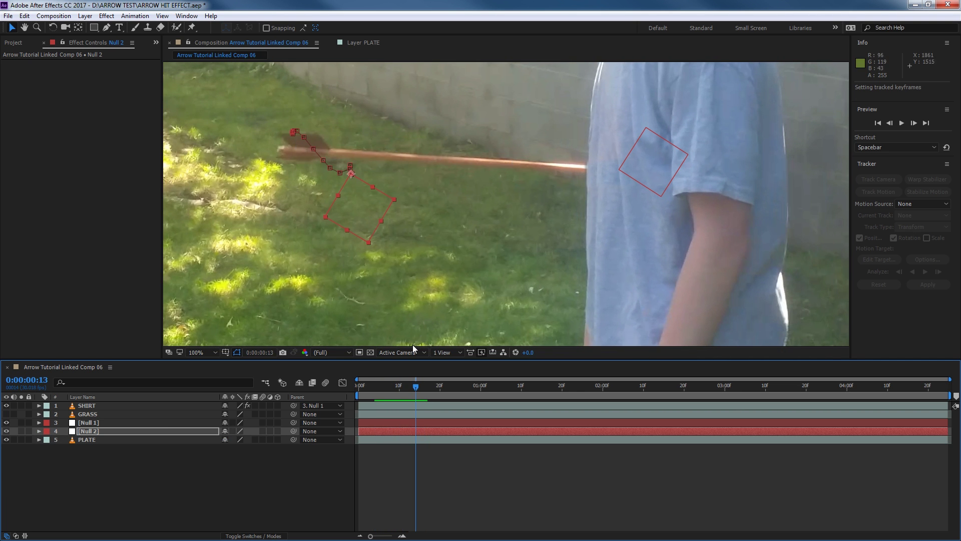
pyautogui.press('space')
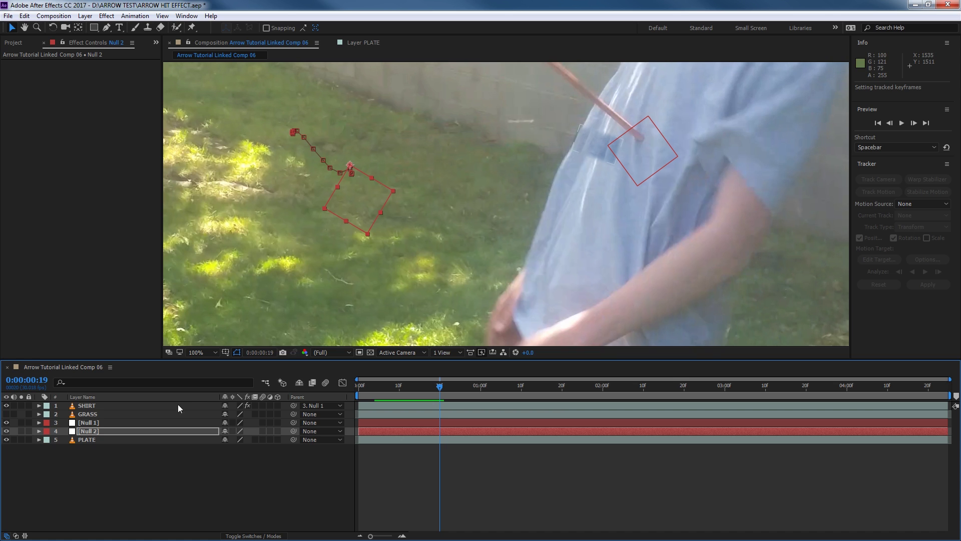
pyautogui.click(100, 415)
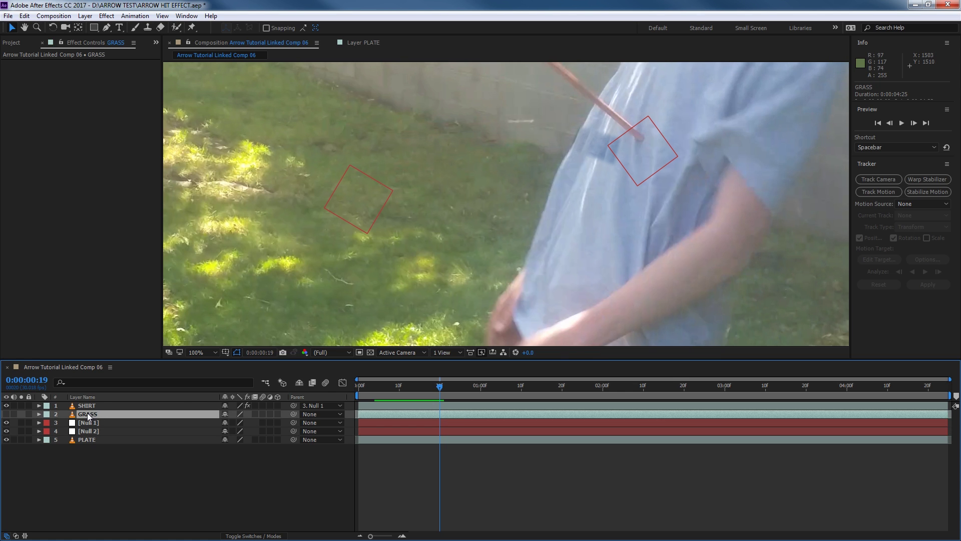
pyautogui.click(6, 413)
pyautogui.rightClick(76, 415)
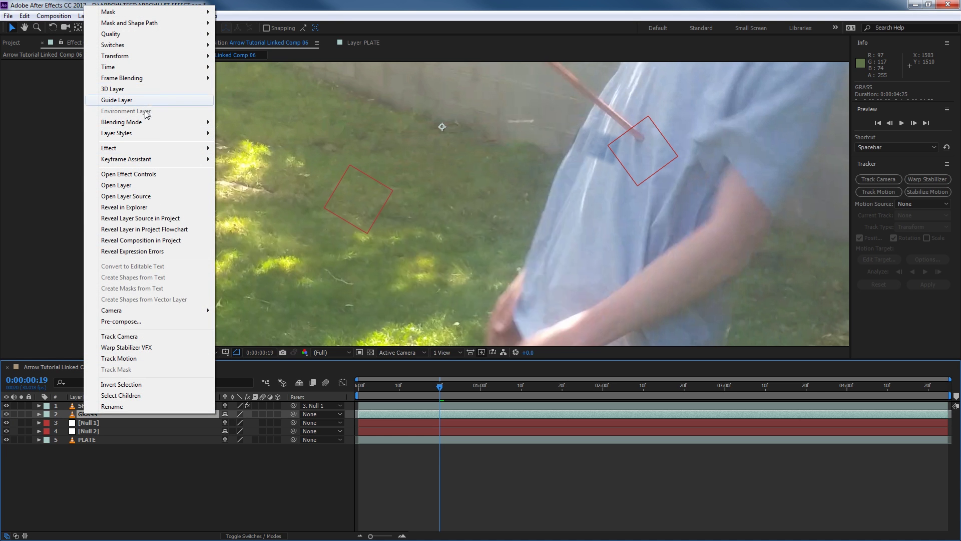
pyautogui.moveTo(175, 68)
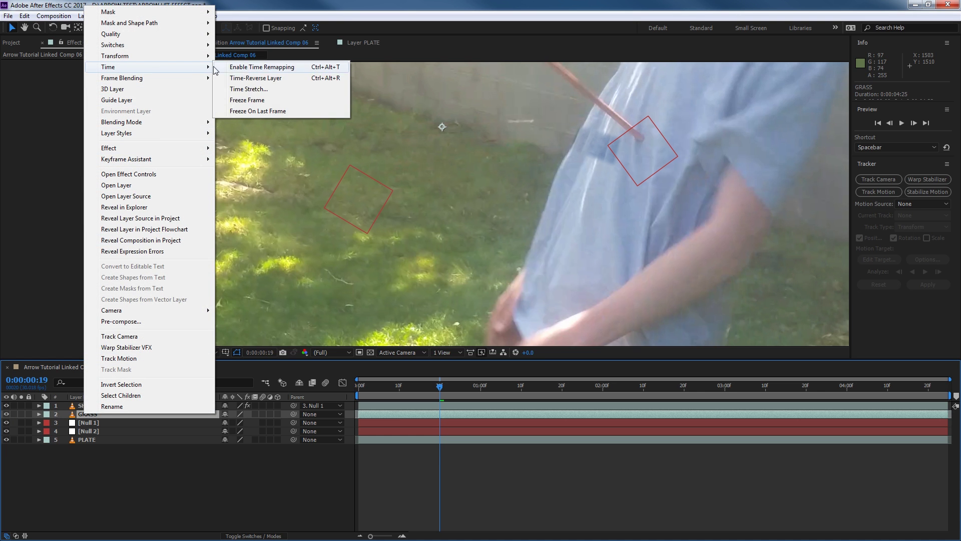
pyautogui.click(247, 100)
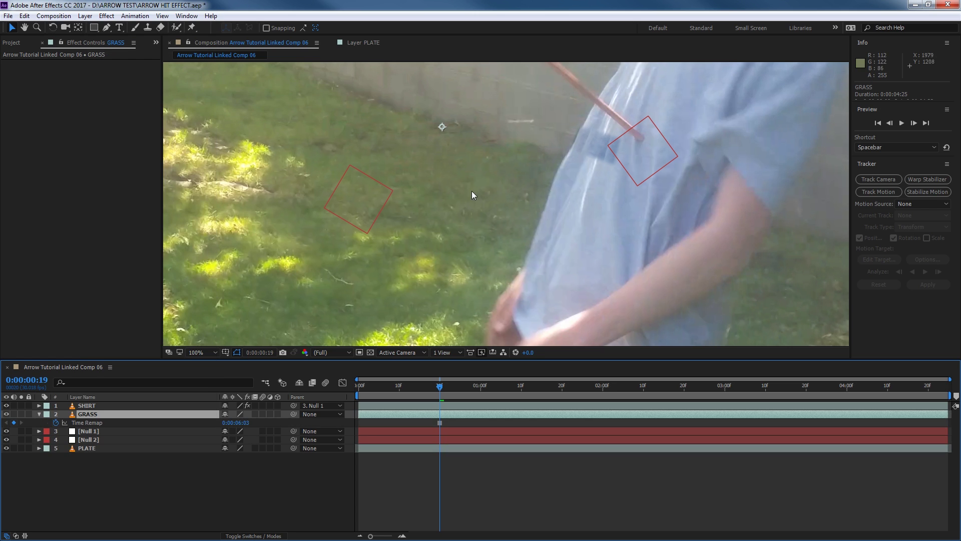
pyautogui.click(39, 414)
pyautogui.hotkey('ctrl', 'z')
# - Return to the first frame, hide the SHIRT layer and lower the GRASS layer's opacity to 60%
pyautogui.moveTo(439, 387); pyautogui.dragTo(353, 391)
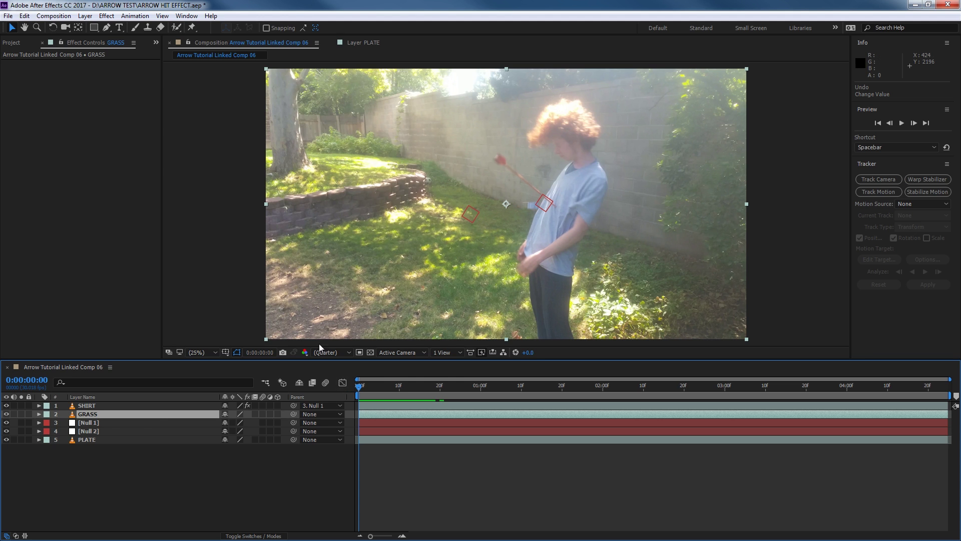
pyautogui.click(6, 405)
pyautogui.press('t')
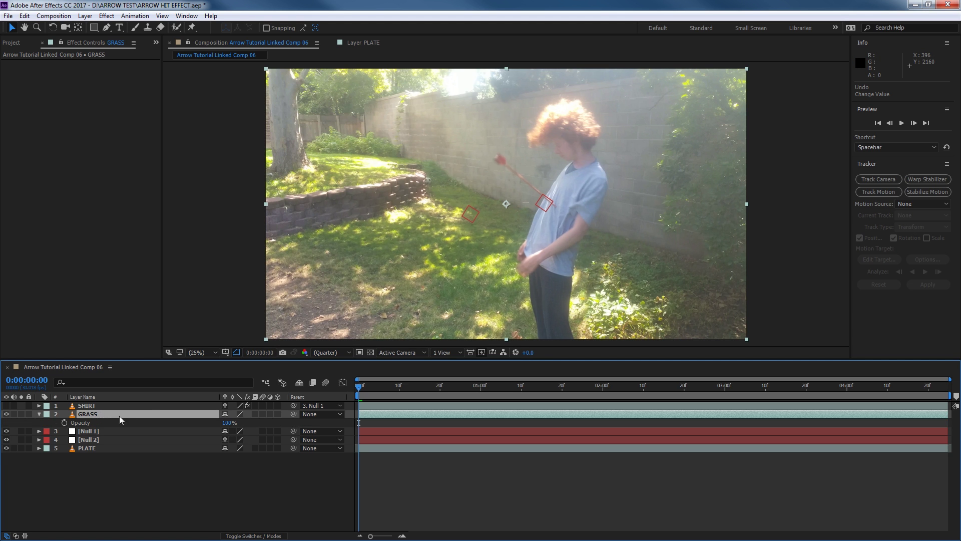
pyautogui.moveTo(228, 423); pyautogui.dragTo(209, 426)
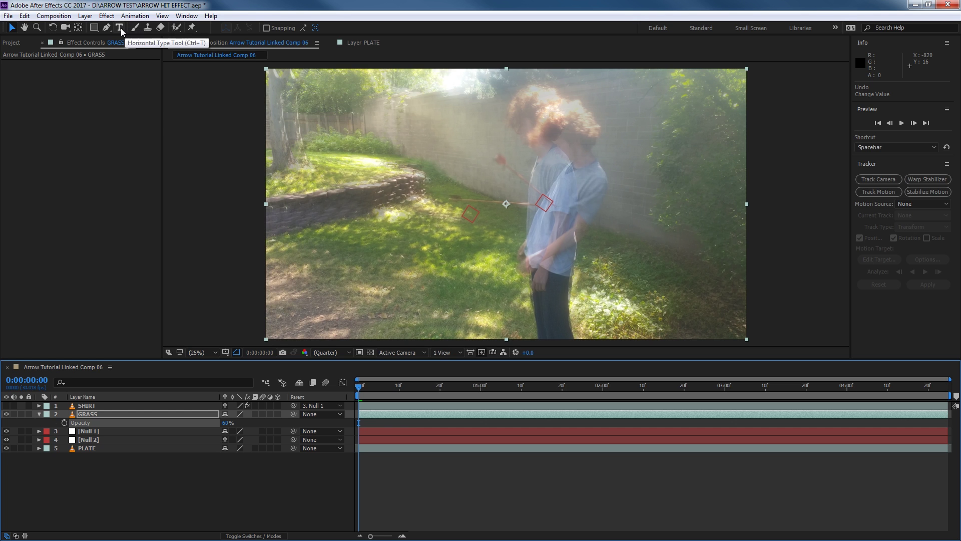
# - Draw a closed Pen tool mask on the GRASS layer around the arrow up to the shirt, and set the layer's opacity to 100%
pyautogui.click(106, 27)
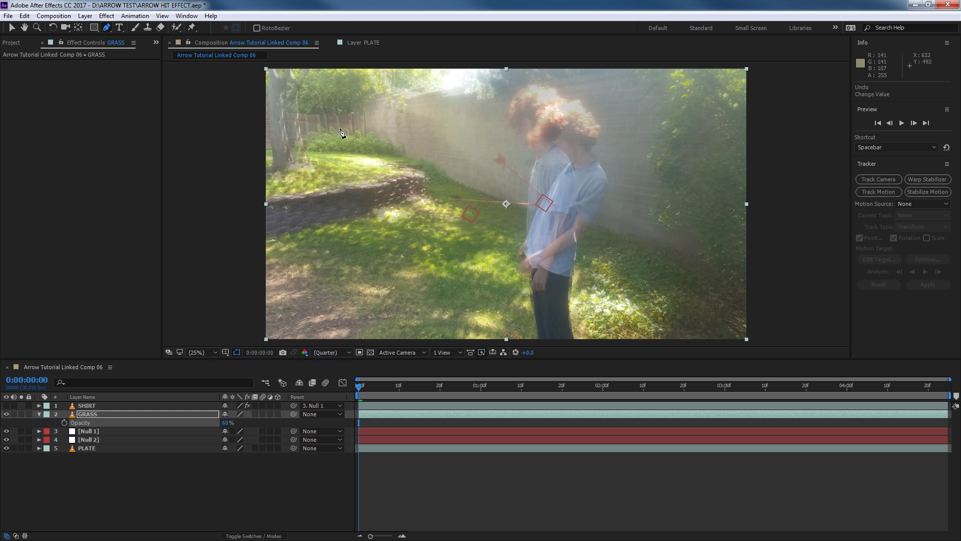
pyautogui.click(528, 199)
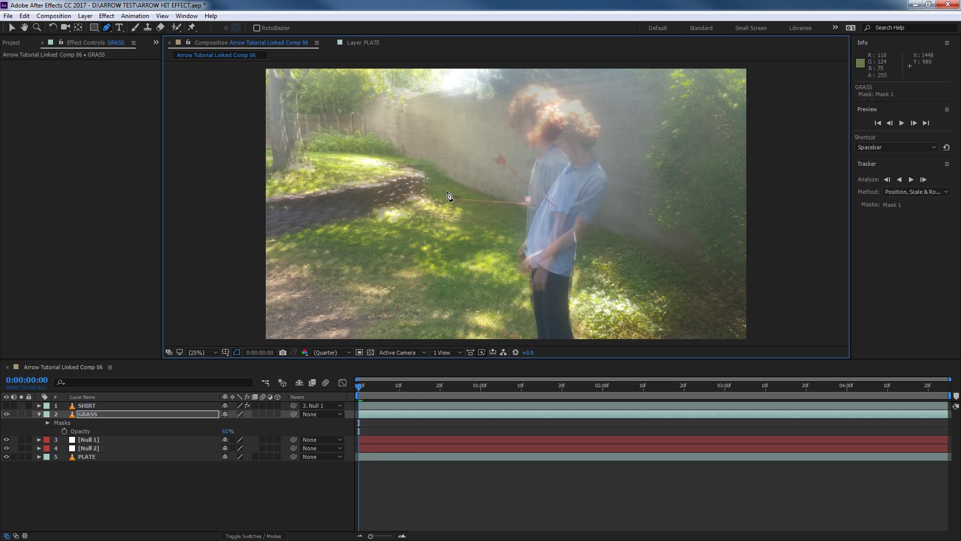
pyautogui.click(447, 191)
pyautogui.click(527, 211)
pyautogui.click(528, 201)
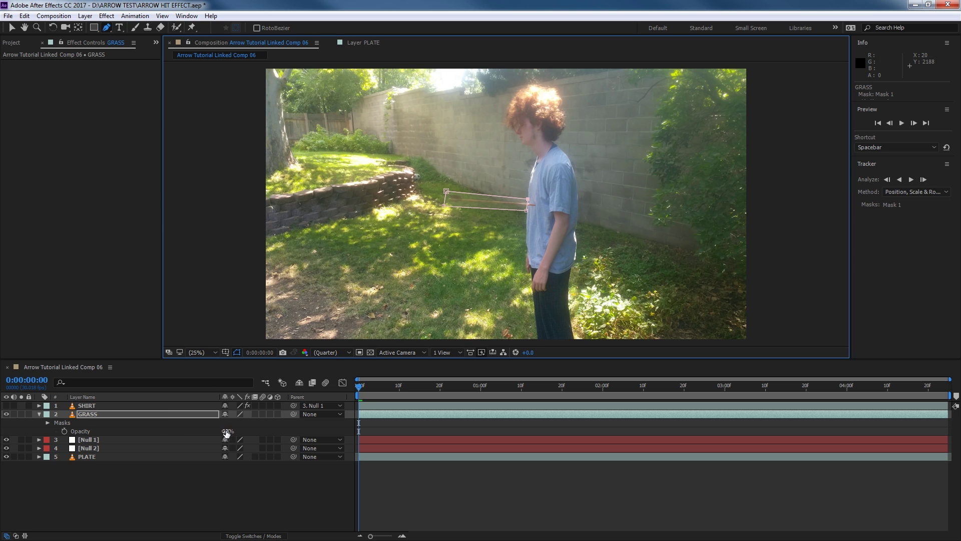
pyautogui.moveTo(228, 430); pyautogui.dragTo(313, 428)
pyautogui.click(468, 416)
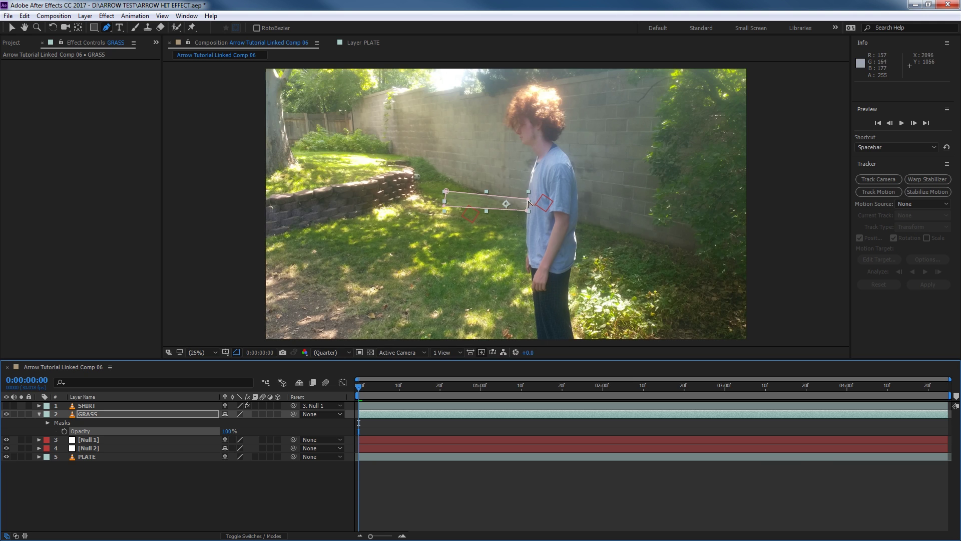
# - Align the GRASS mask's two shirt-side corner points with the shirt's edge and make the SHIRT layer visible again
pyautogui.scroll(5, 529, 203)
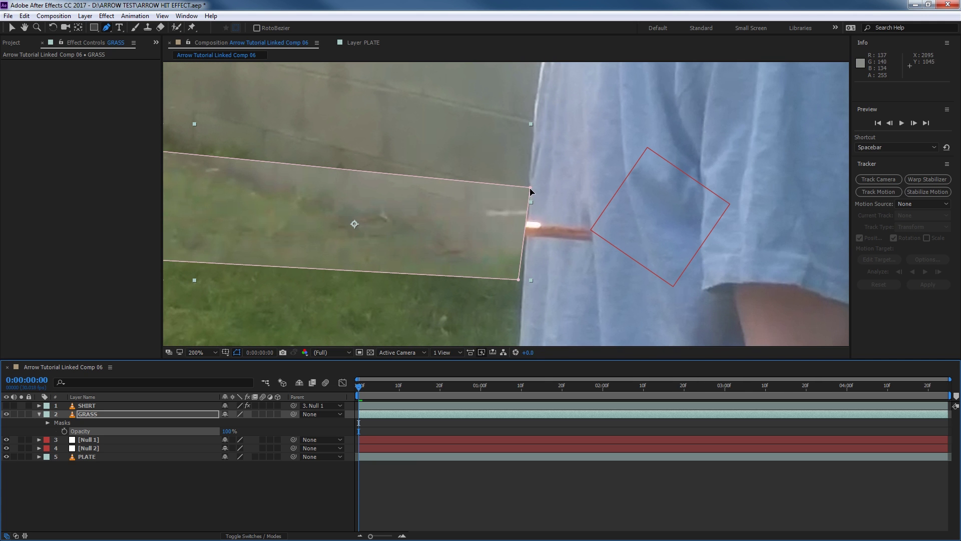
pyautogui.moveTo(530, 188); pyautogui.dragTo(535, 182)
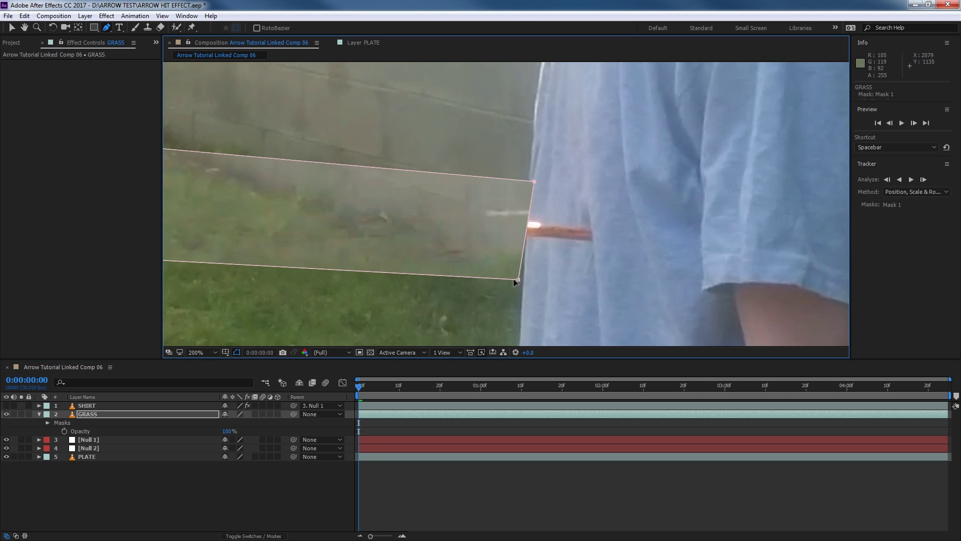
pyautogui.moveTo(519, 278); pyautogui.dragTo(524, 272)
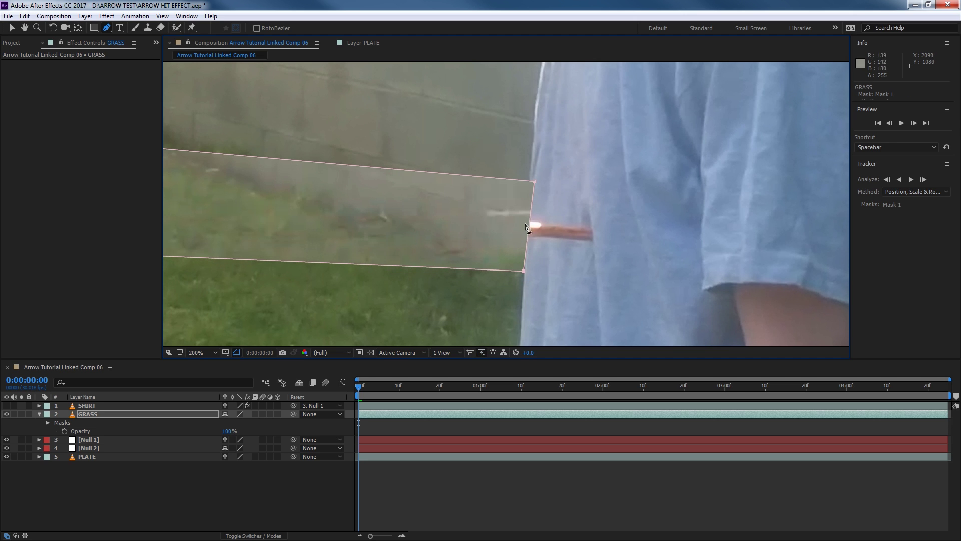
pyautogui.moveTo(534, 182); pyautogui.dragTo(531, 179)
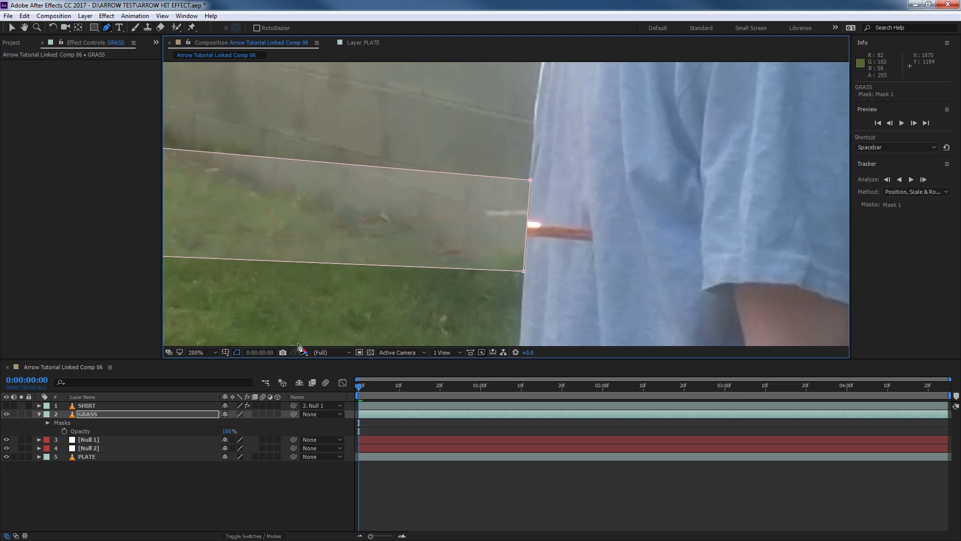
pyautogui.click(6, 406)
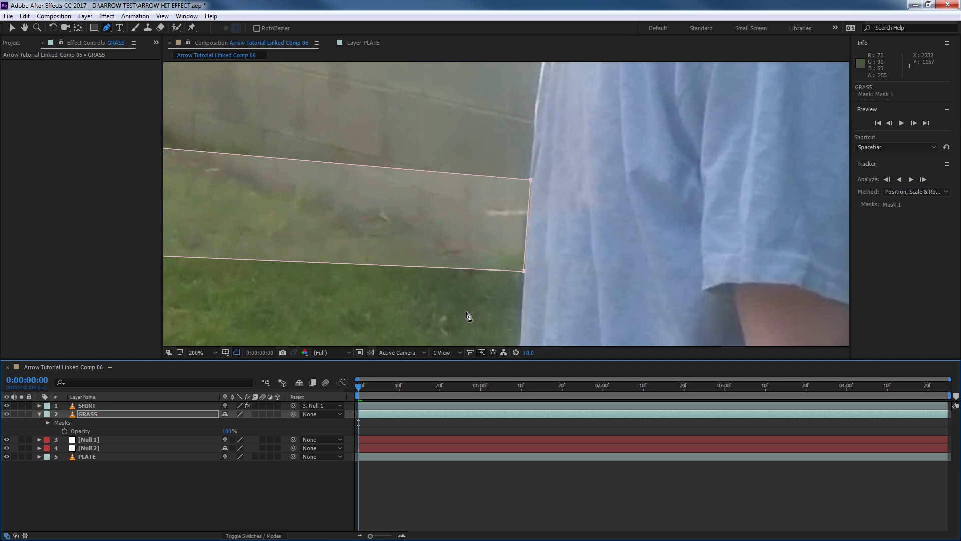
# - Apply the Brightness & Contrast effect to the GRASS layer and return to the Selection tool
pyautogui.click(835, 28)
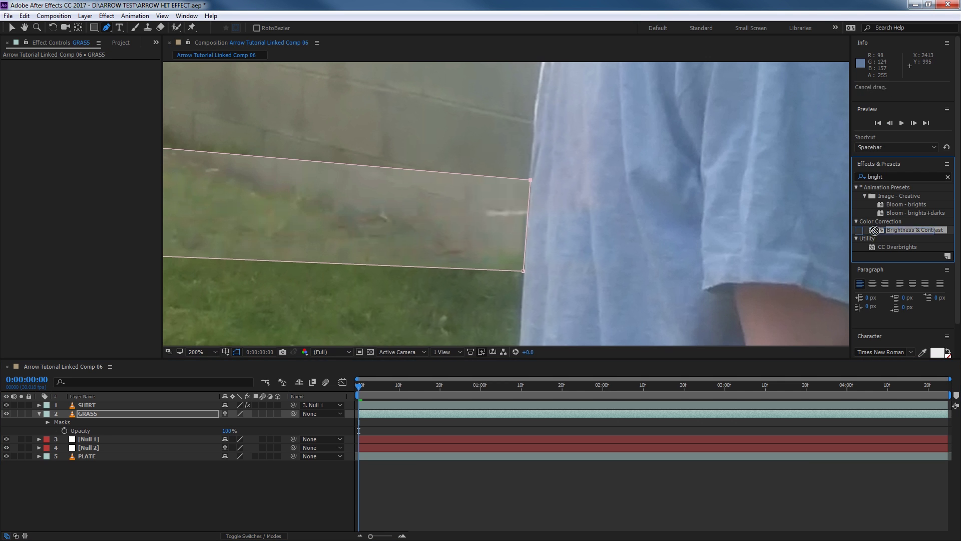
pyautogui.moveTo(906, 230); pyautogui.dragTo(338, 253)
pyautogui.press('v')
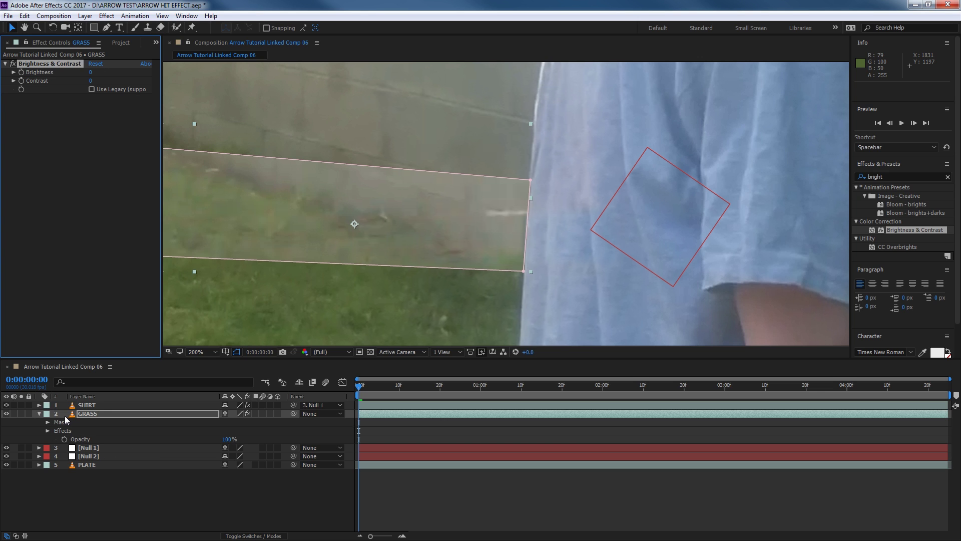
pyautogui.click(47, 430)
pyautogui.click(56, 439)
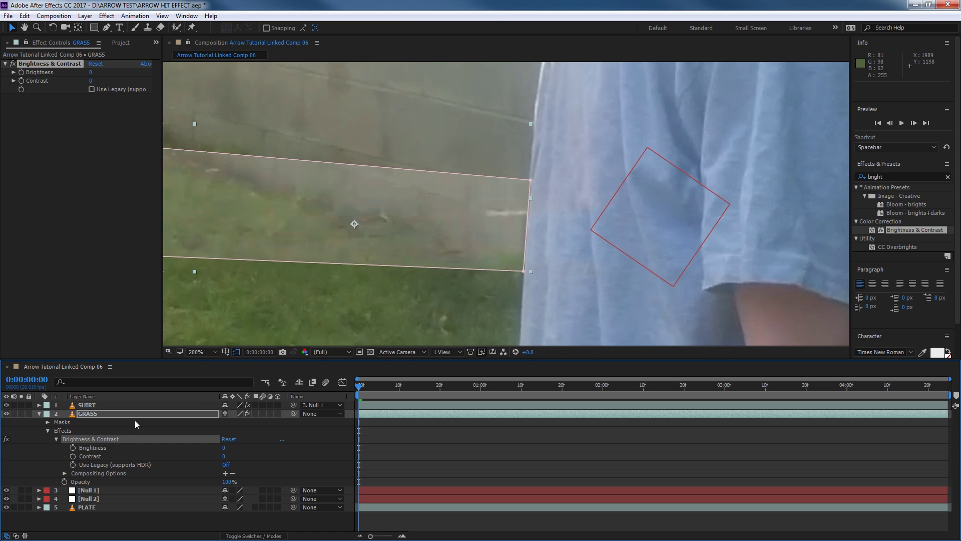
pyautogui.hotkey('ctrl', 'z')
pyautogui.click(56, 439)
pyautogui.click(48, 431)
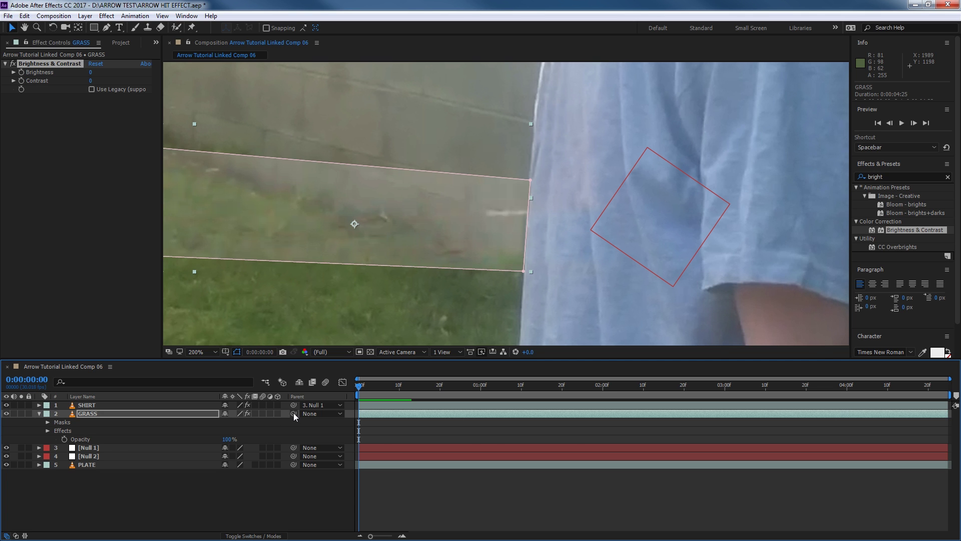
# - Parent the GRASS layer to Null 2 and play back the opening frames to check the tracked patch
pyautogui.moveTo(292, 414); pyautogui.dragTo(97, 457)
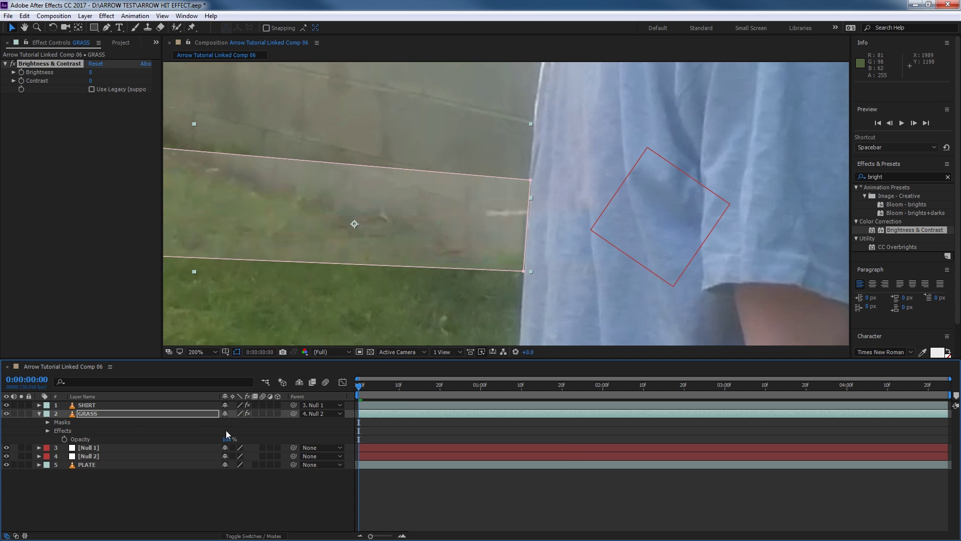
pyautogui.press(',')
pyautogui.press(',')
pyautogui.press(',')
pyautogui.press(',')
pyautogui.press(',')
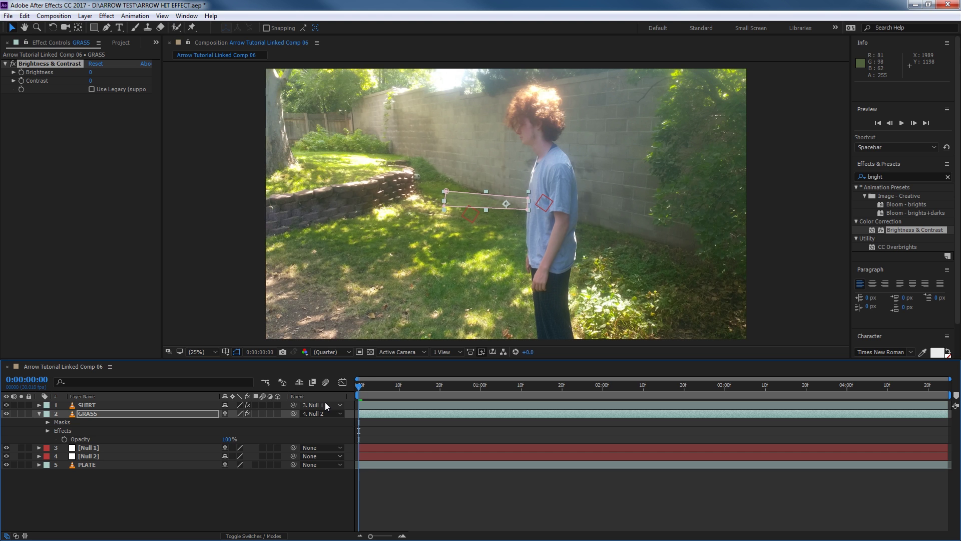
pyautogui.press('space')
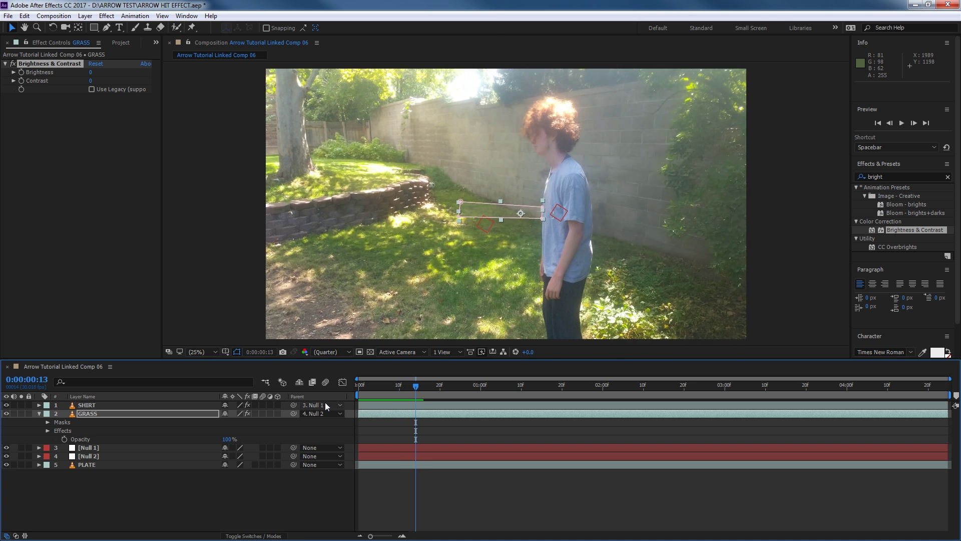
pyautogui.press('space')
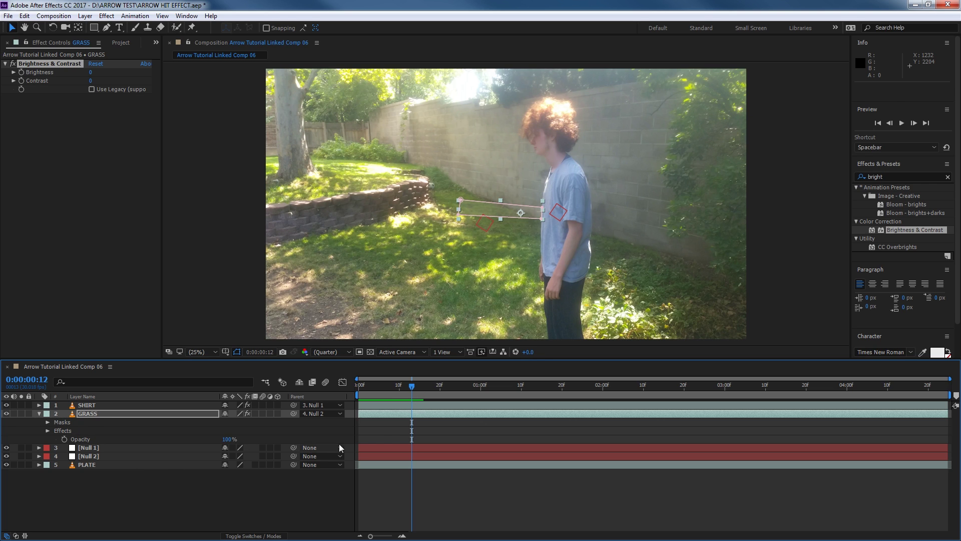
# - Trim the end of the GRASS layer to the playhead at 0:00:00:12
pyautogui.click(142, 413)
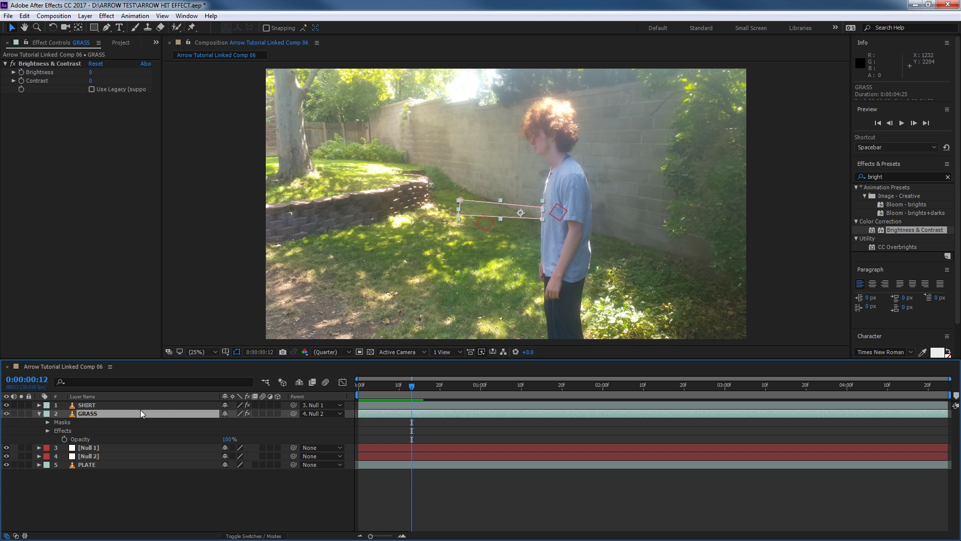
pyautogui.hotkey('alt', ']')
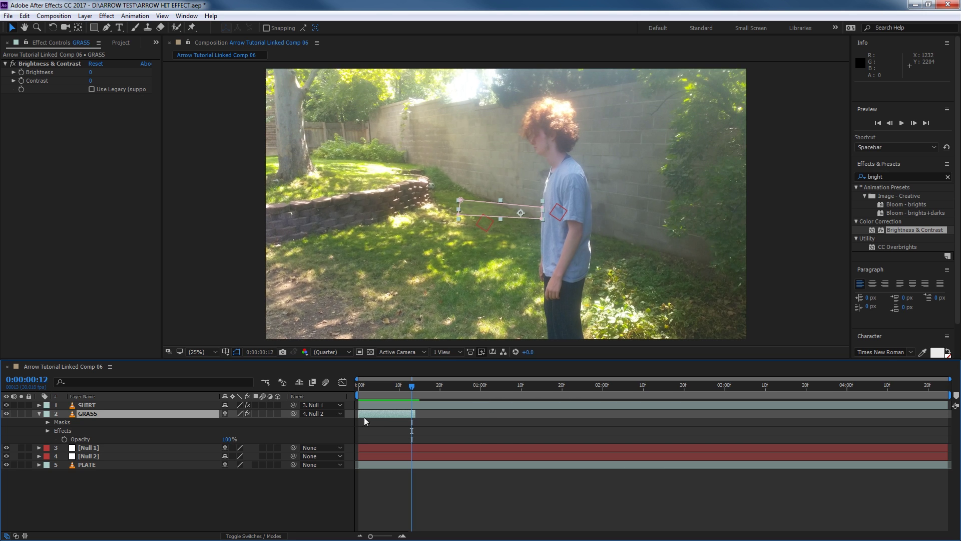
pyautogui.click(125, 397)
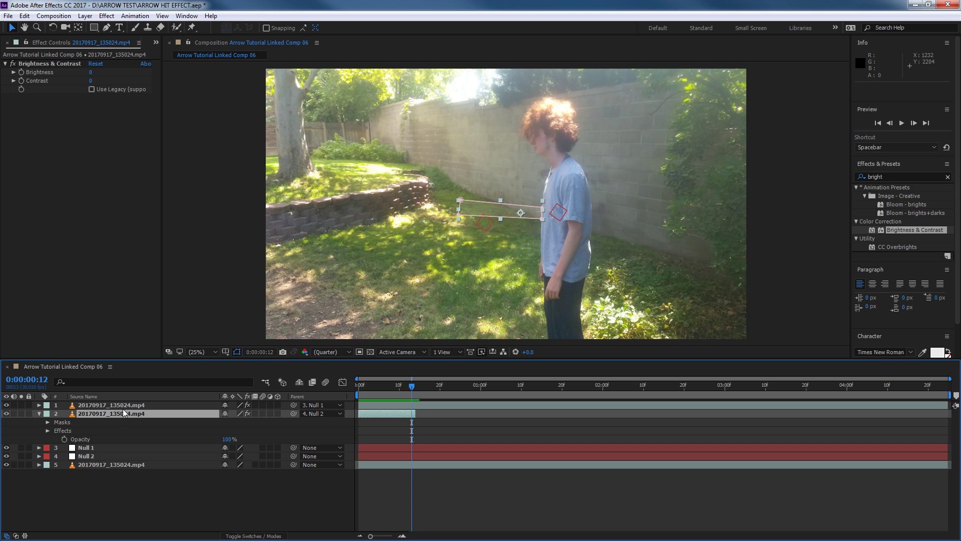
# - Show layer names instead of source names and trim the end of the SHIRT layer to 0:00:00:12
pyautogui.click(112, 396)
pyautogui.click(131, 405)
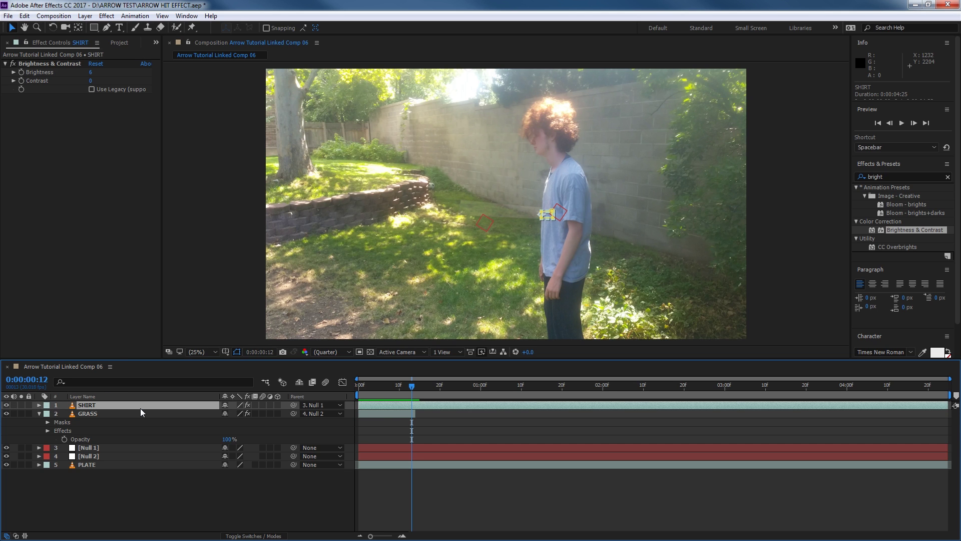
pyautogui.hotkey('alt', ']')
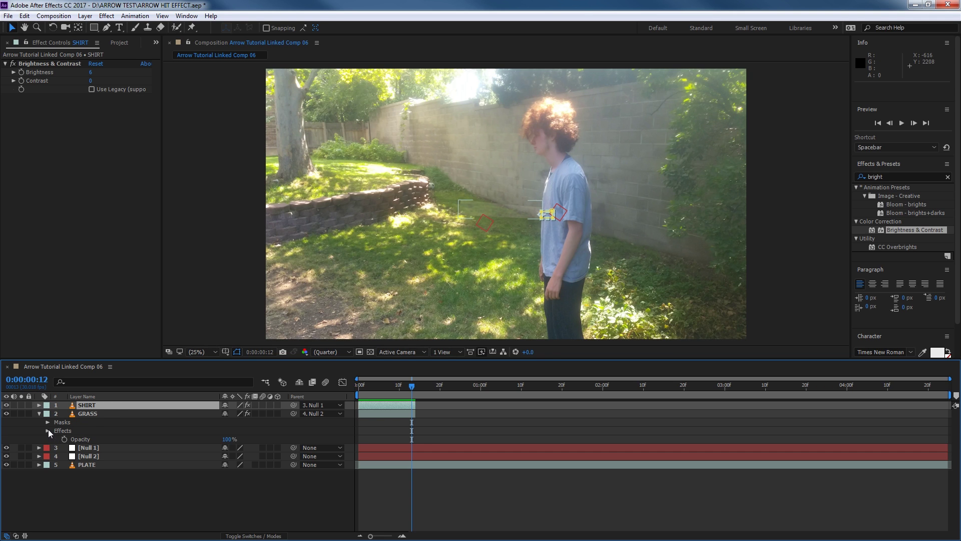
# - Start a Brightness keyframe on the GRASS layer's Brightness & Contrast effect at 0:00:00:12
pyautogui.click(48, 431)
pyautogui.click(56, 439)
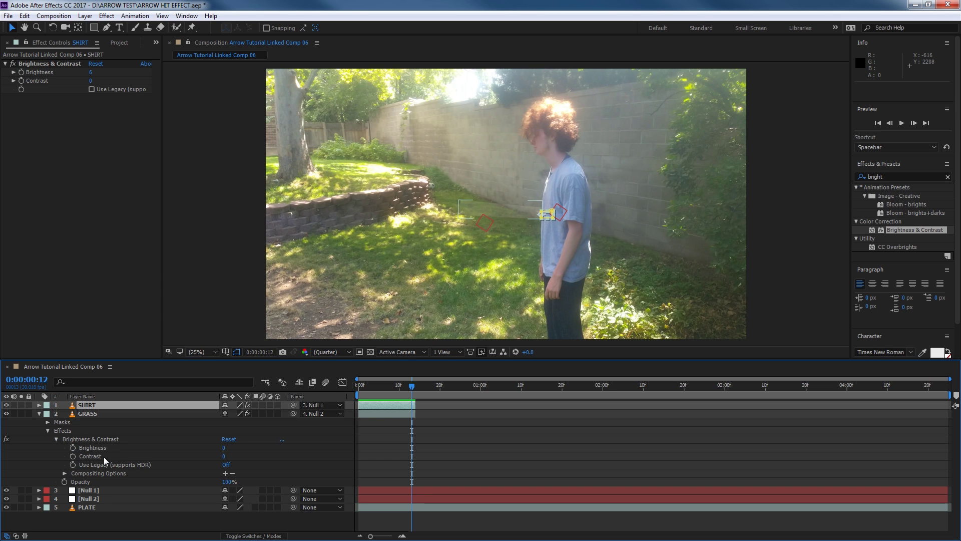
pyautogui.click(73, 448)
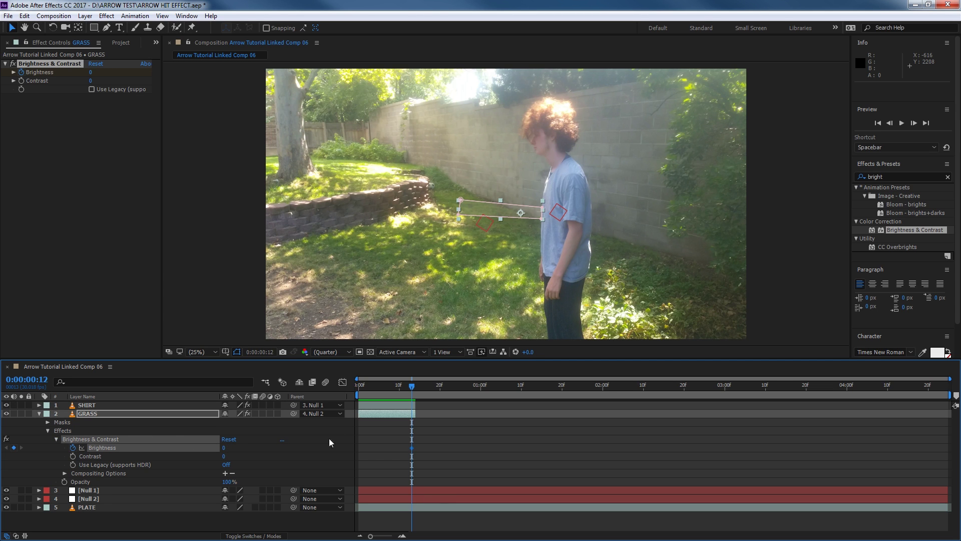
# - Keyframe the GRASS layer's Brightness at -16 at 0:00:00:08
pyautogui.moveTo(410, 391); pyautogui.dragTo(407, 389)
pyautogui.press('pageup')
pyautogui.press('pageup')
pyautogui.press('pageup')
pyautogui.press('pageup')
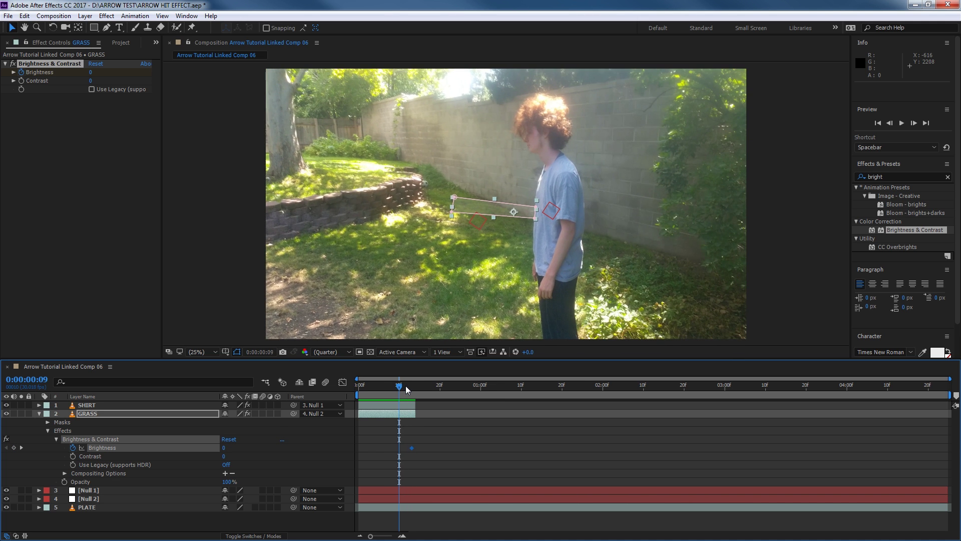
pyautogui.press('pagedown')
pyautogui.press('pagedown')
pyautogui.press('pagedown')
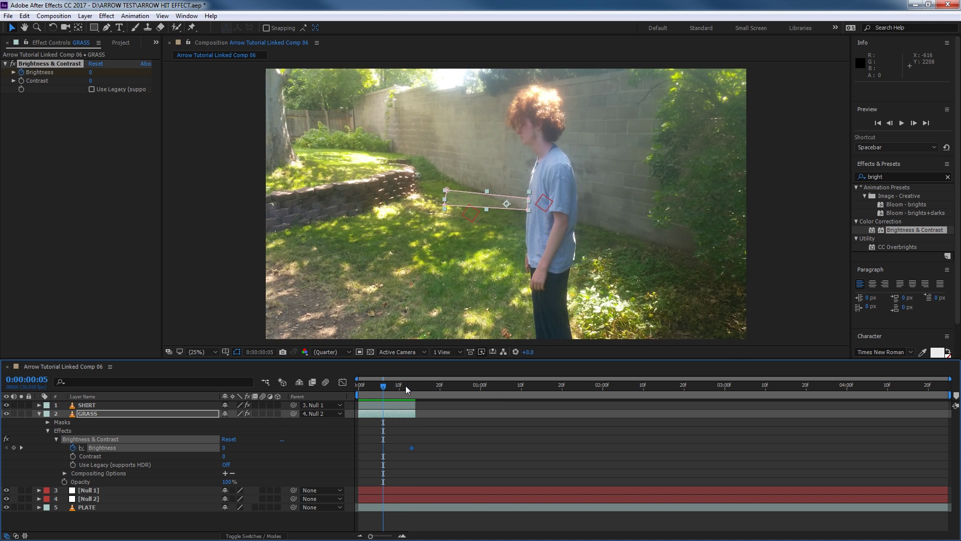
pyautogui.press('pageup')
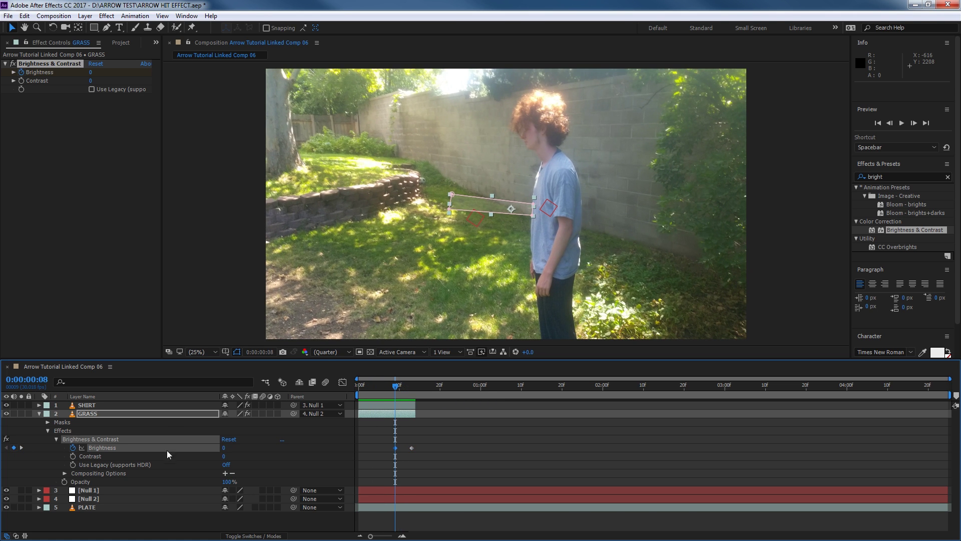
pyautogui.moveTo(223, 448); pyautogui.dragTo(217, 449)
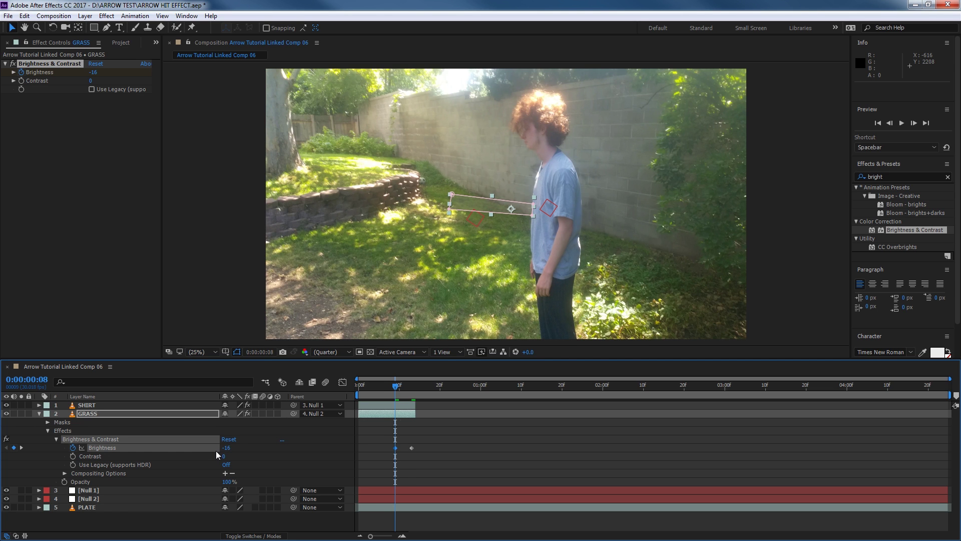
# - Preview the GRASS brightness change and shift its earlier Brightness keyframe one frame later
pyautogui.press('space')
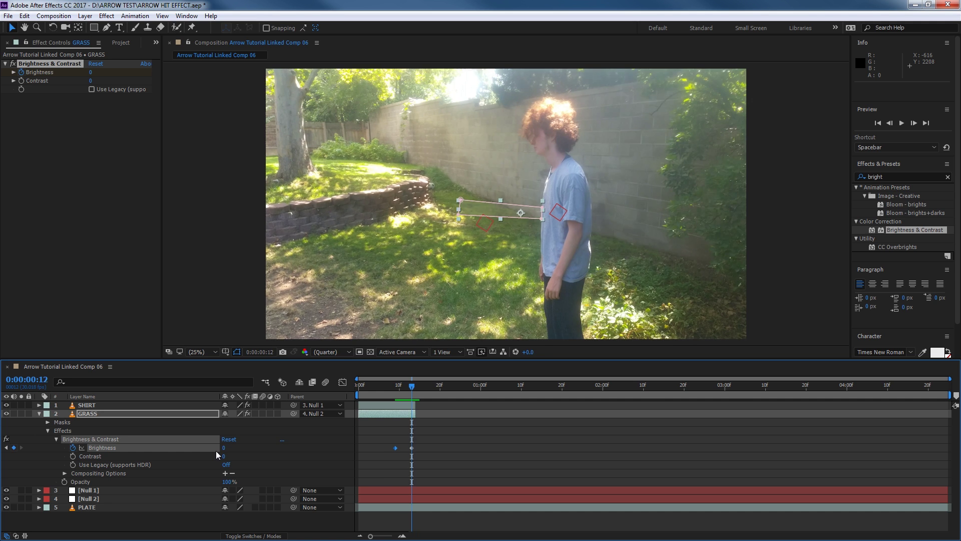
pyautogui.press('space')
pyautogui.press('space')
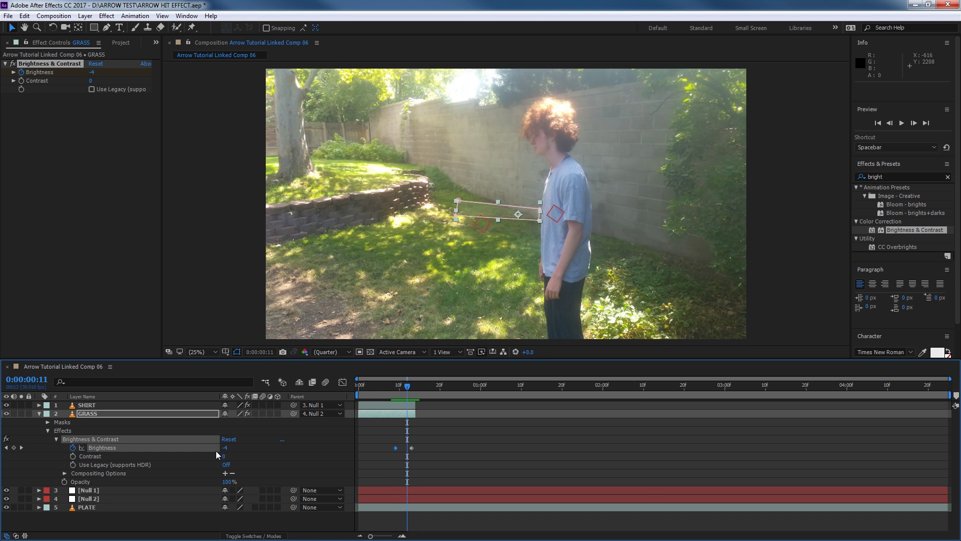
pyautogui.moveTo(396, 449); pyautogui.dragTo(399, 448)
# - Set the GRASS layer's Mask Feather to 25 pixels and play back the composition from the start
pyautogui.press('Home')
pyautogui.click(48, 430)
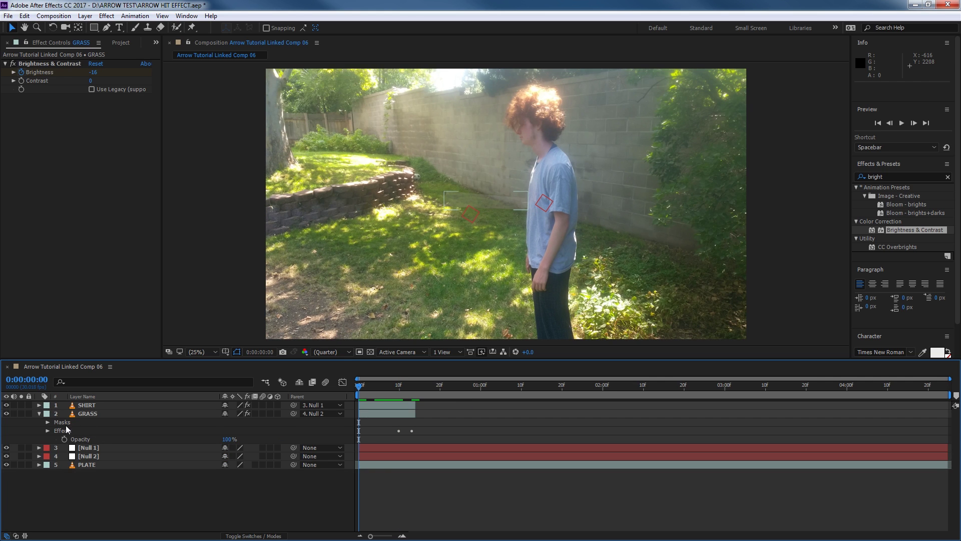
pyautogui.click(62, 422)
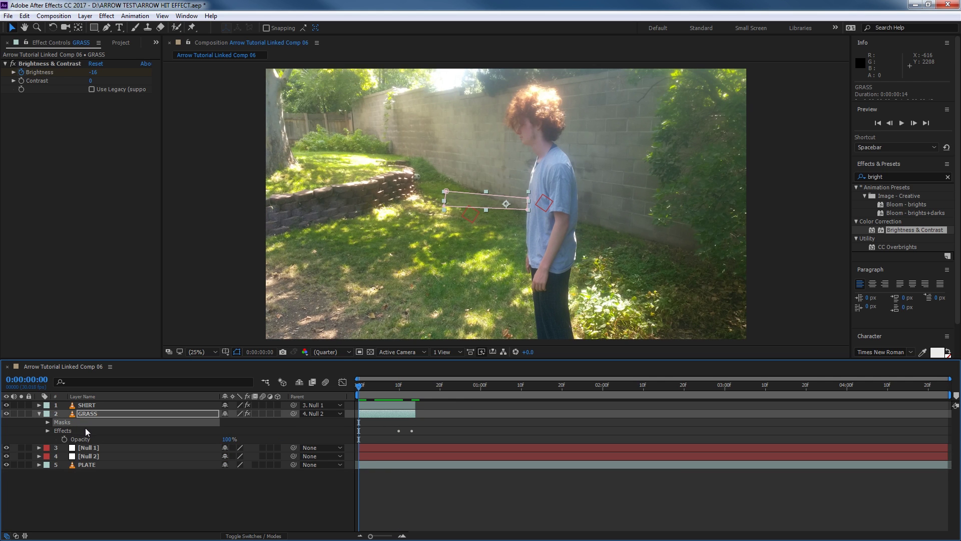
pyautogui.press('f')
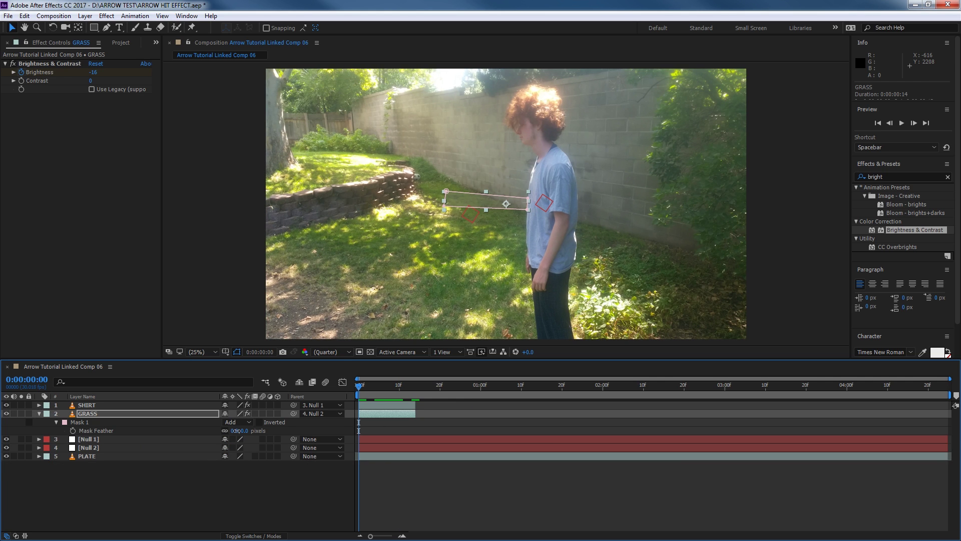
pyautogui.moveTo(235, 430); pyautogui.dragTo(247, 431)
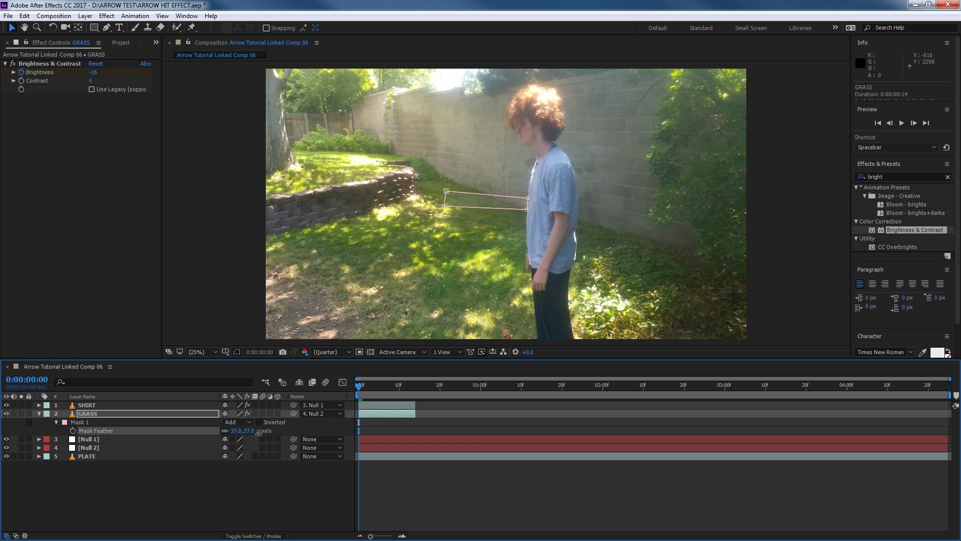
pyautogui.click(224, 465)
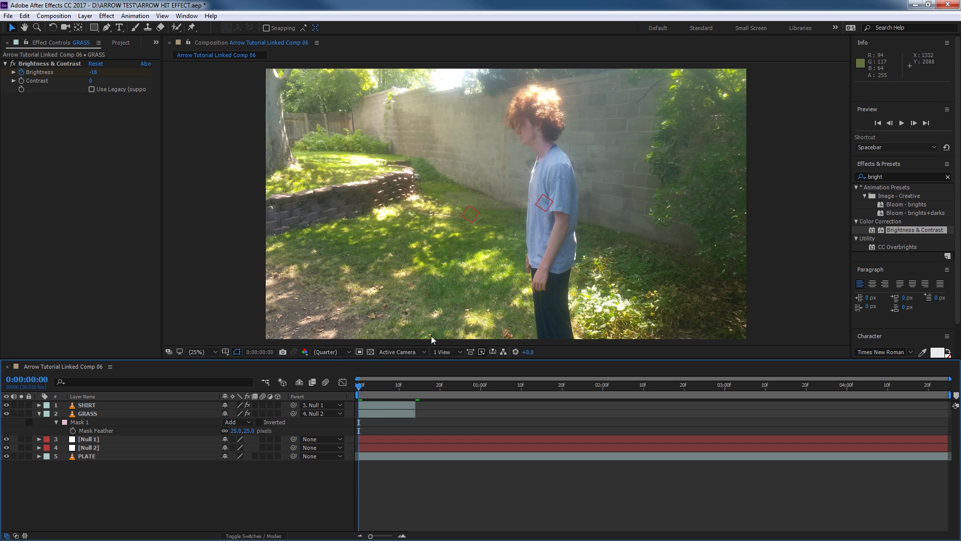
pyautogui.press('space')
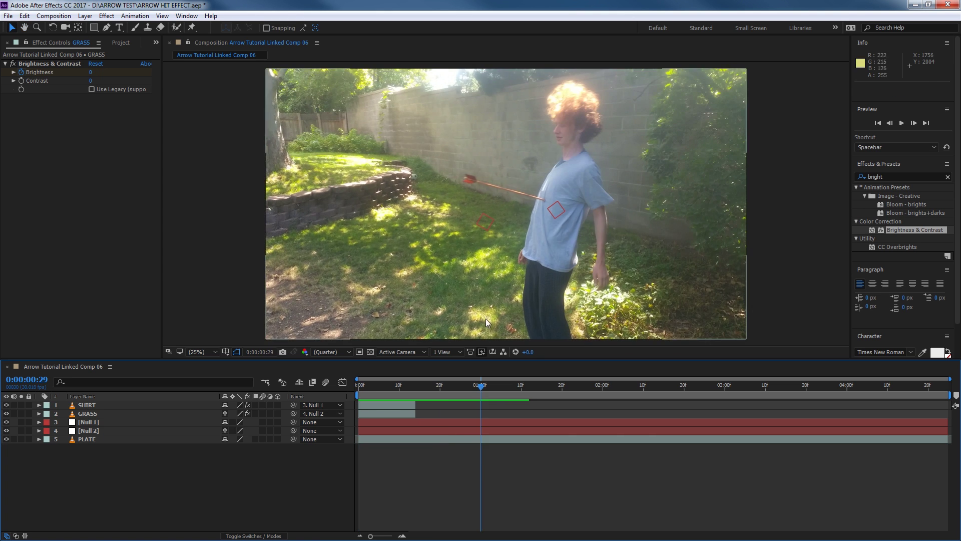
pyautogui.press('space')
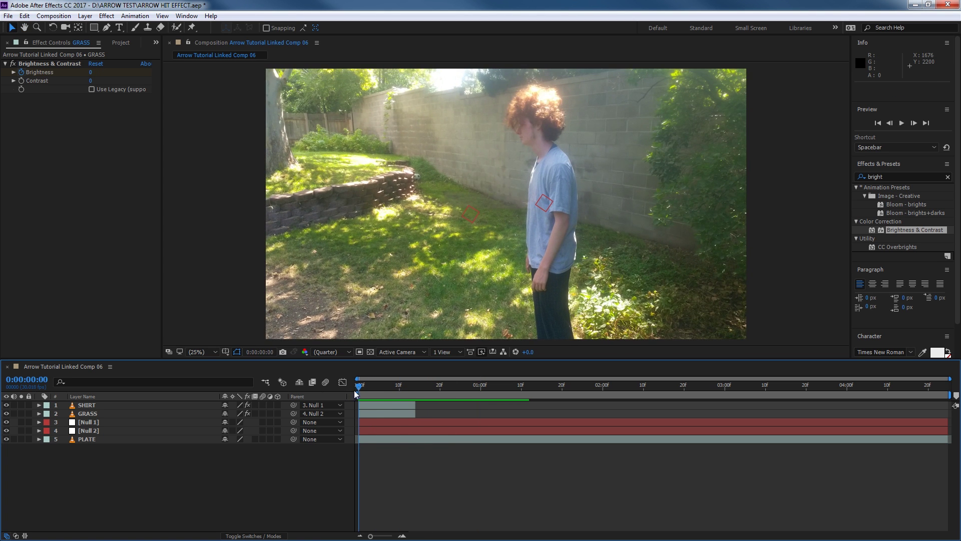
# - Duplicate the PLATE layer, place the copy above all other layers and rename it ARROW
pyautogui.moveTo(353, 389); pyautogui.dragTo(323, 385)
pyautogui.click(84, 440)
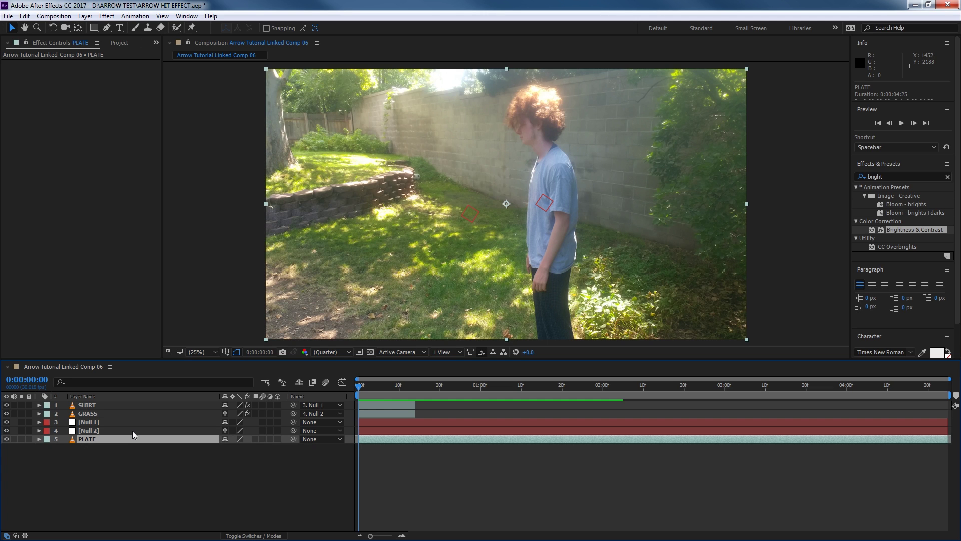
pyautogui.hotkey('ctrl', 'd')
pyautogui.moveTo(101, 438); pyautogui.dragTo(97, 402)
pyautogui.rightClick(95, 403)
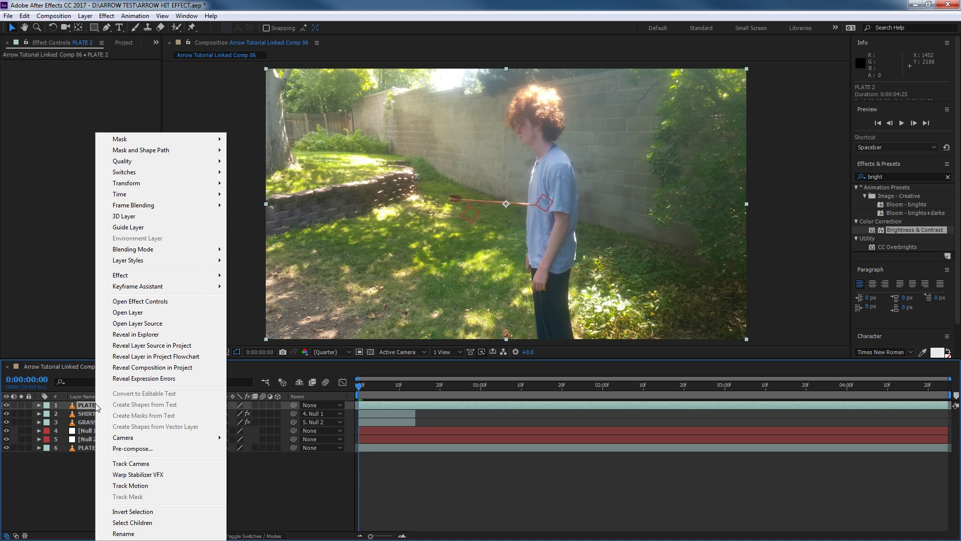
pyautogui.click(150, 535)
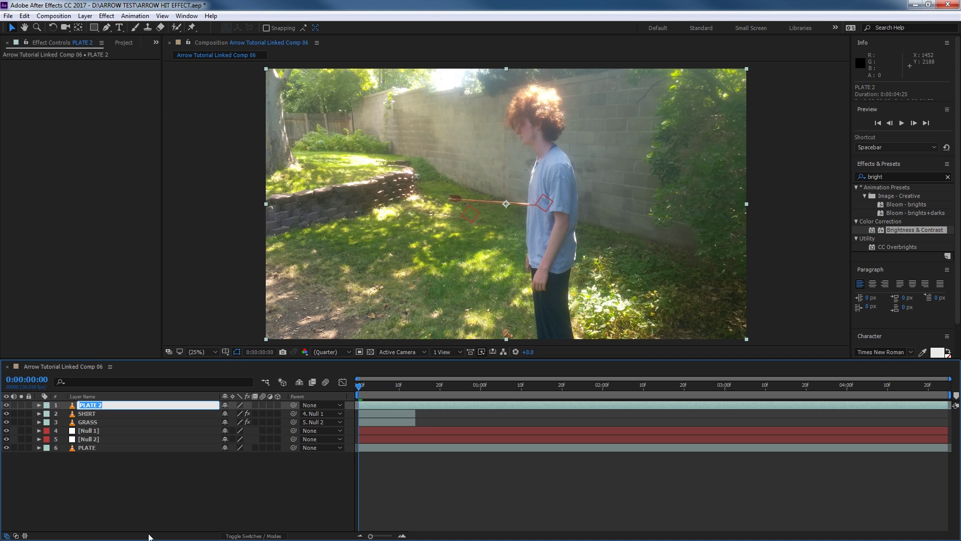
pyautogui.write('ARROW')
pyautogui.press('Return')
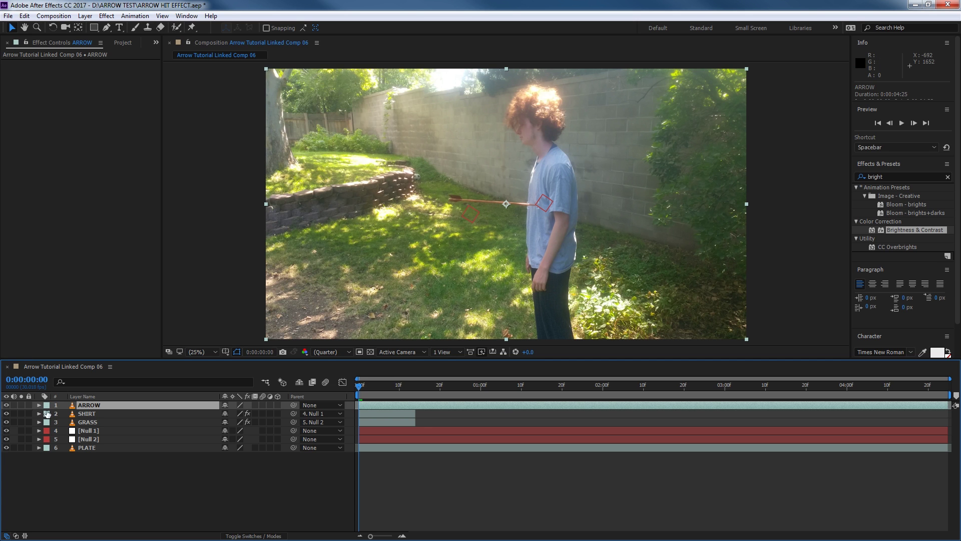
# - Apply a Freeze Frame to the ARROW layer at 0:00:00:00
pyautogui.rightClick(75, 407)
pyautogui.moveTo(145, 197)
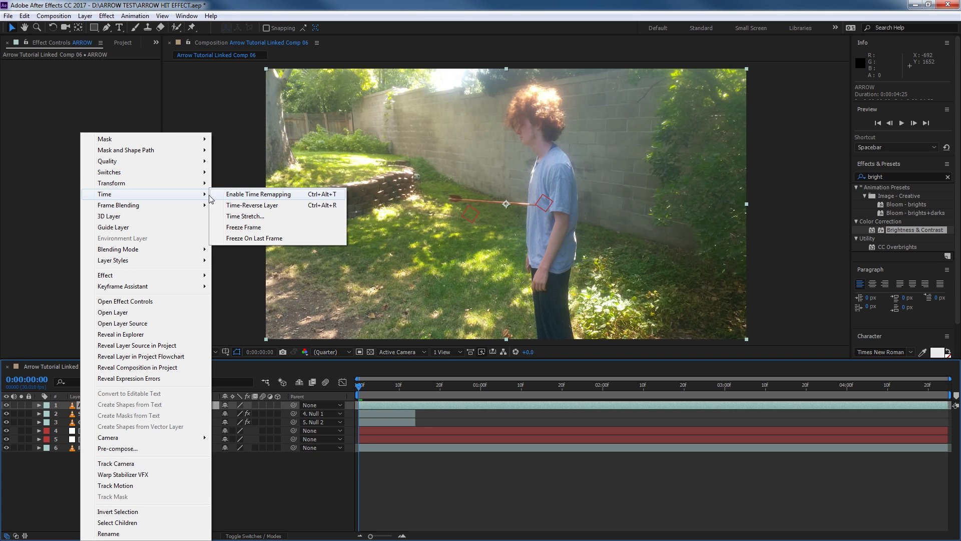
pyautogui.click(269, 228)
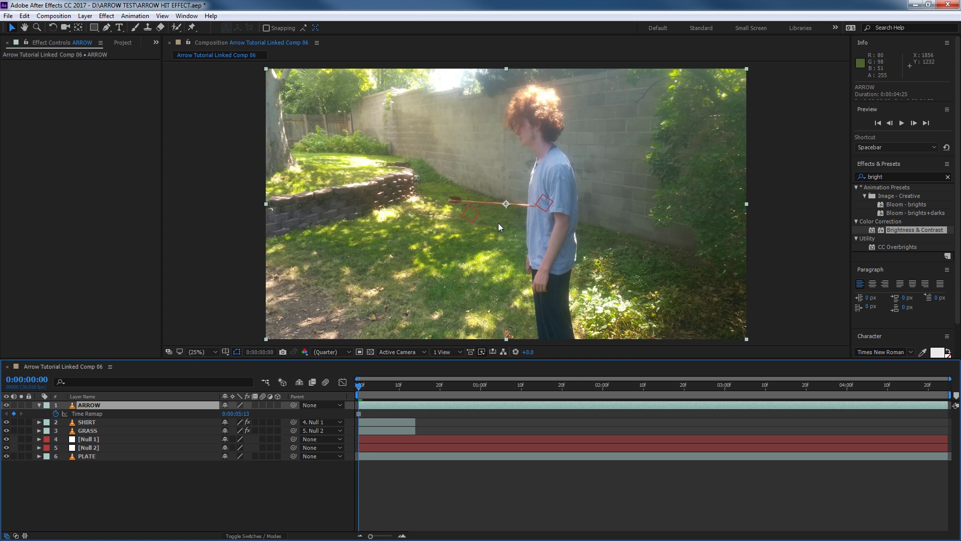
# - Draw a closed Pen tool mask on the ARROW layer around the arrow's shaft and fletching, and return to the Selection tool
pyautogui.scroll(4, 506, 207)
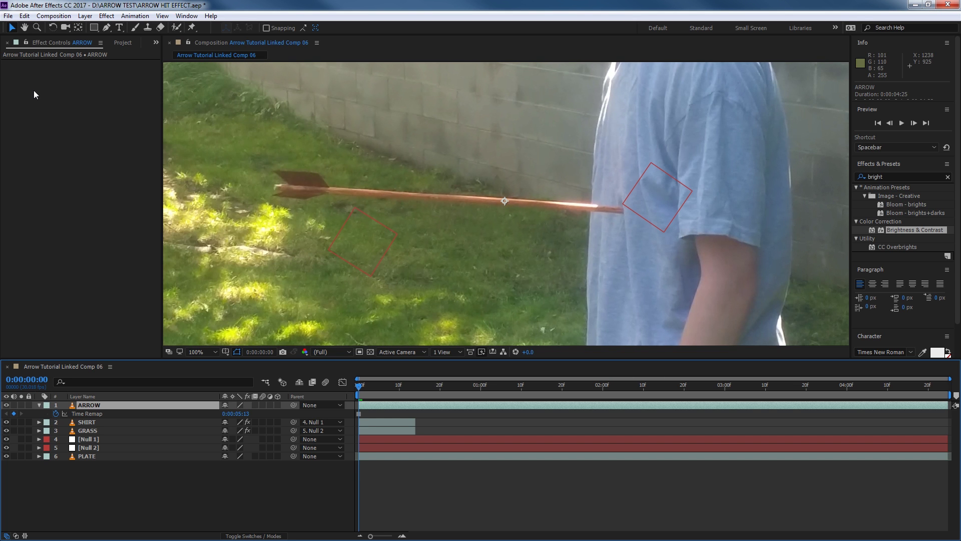
pyautogui.click(106, 27)
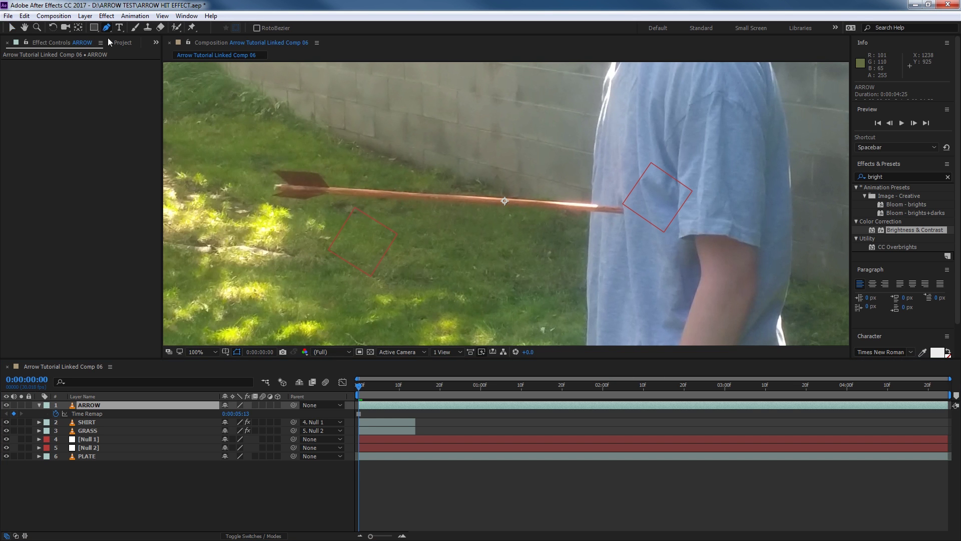
pyautogui.click(622, 208)
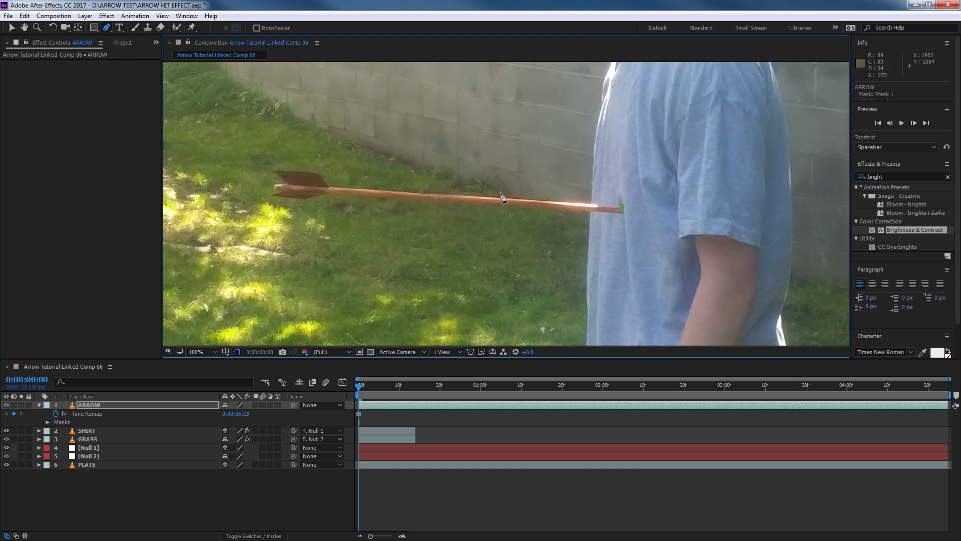
pyautogui.click(328, 186)
pyautogui.click(317, 172)
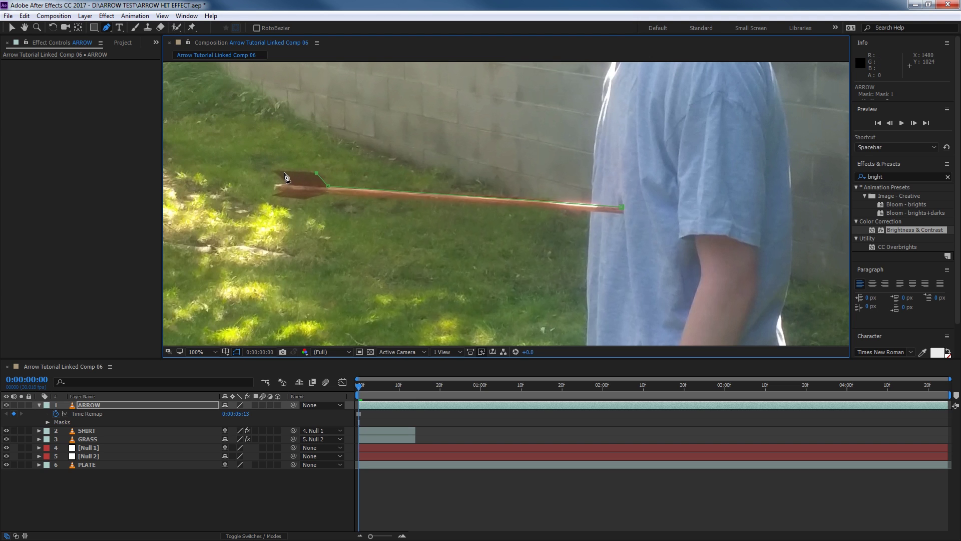
pyautogui.click(276, 172)
pyautogui.click(275, 184)
pyautogui.click(279, 191)
pyautogui.click(306, 201)
pyautogui.click(623, 210)
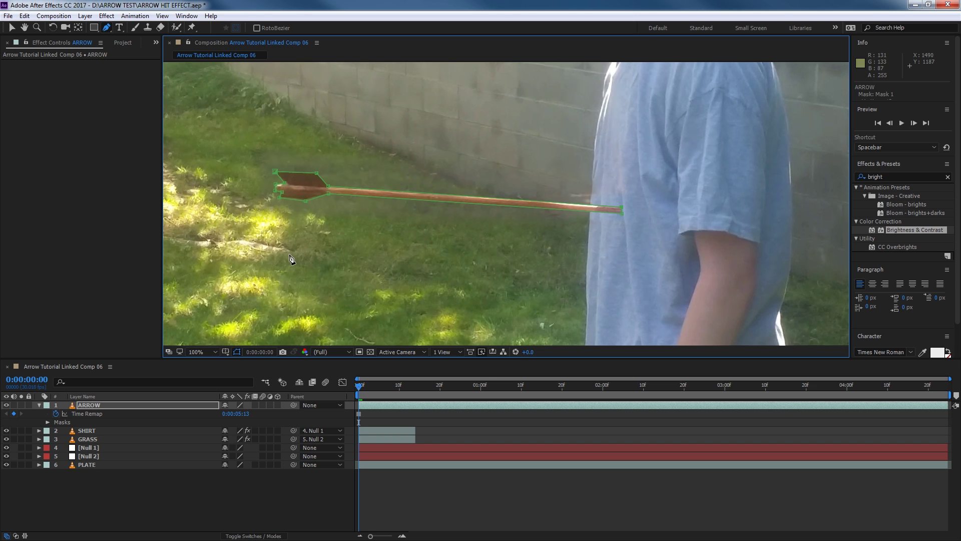
pyautogui.press('v')
# - Move the masked ARROW layer slightly up and away from the shirt, to about 1841, 1048
pyautogui.moveTo(309, 183); pyautogui.dragTo(269, 166)
pyautogui.press(',')
pyautogui.press(',')
pyautogui.press(',')
pyautogui.press(',')
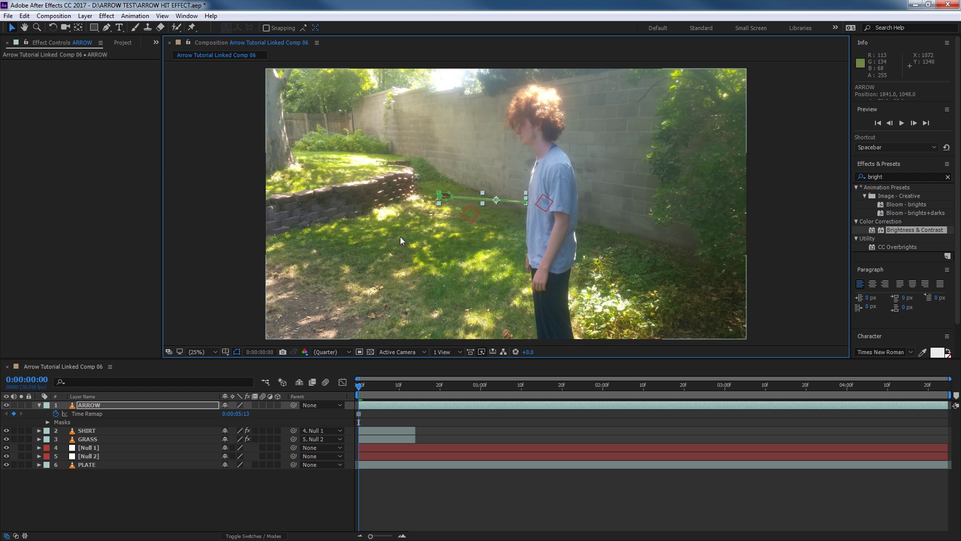
# - Go to the impact frame at 0:00:00:13 and reveal the ARROW layer's Transform properties
pyautogui.moveTo(359, 385); pyautogui.dragTo(396, 385)
pyautogui.press('pagedown')
pyautogui.press('pagedown')
pyautogui.press('pagedown')
pyautogui.press('pagedown')
pyautogui.press('pagedown')
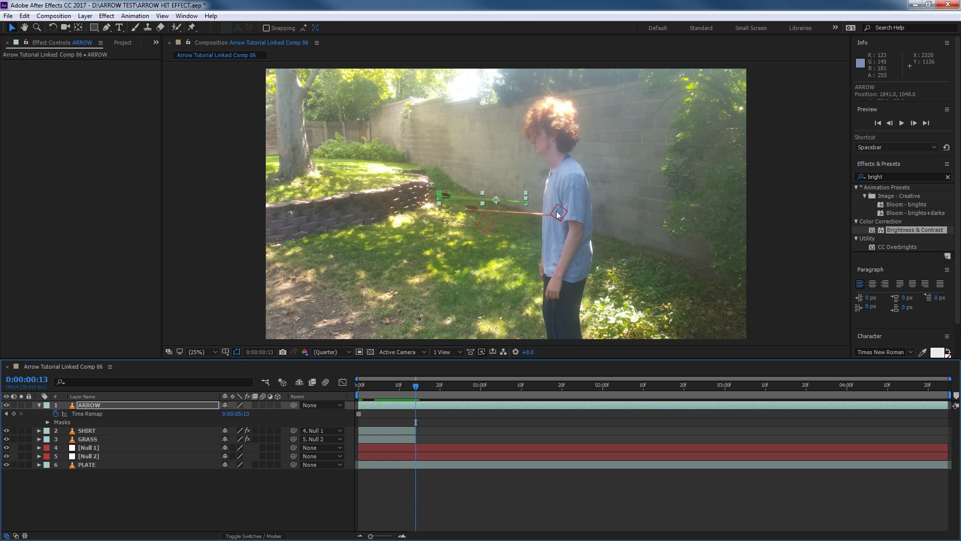
pyautogui.doubleClick(39, 405)
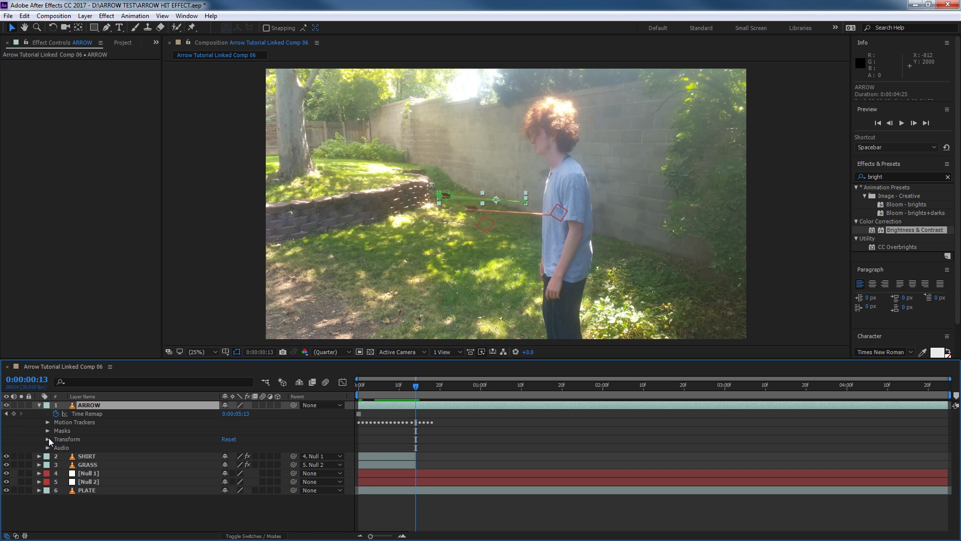
pyautogui.click(48, 439)
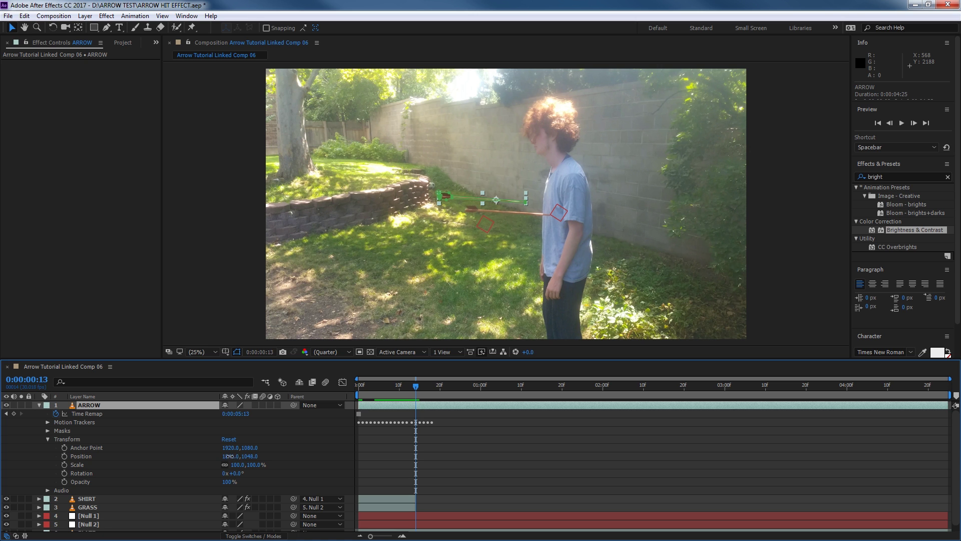
# - Set the ARROW layer's Position to 2042, 1150 over the real arrow in the plate and keyframe it at 0:00:00:13
pyautogui.moveTo(228, 456); pyautogui.dragTo(325, 471)
pyautogui.scroll(6, 528, 217)
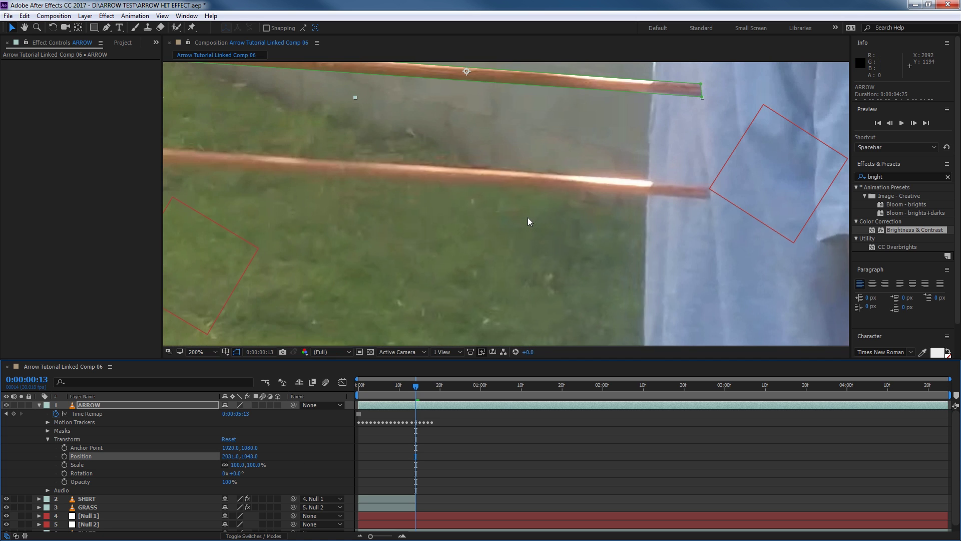
pyautogui.scroll(-2, 528, 218)
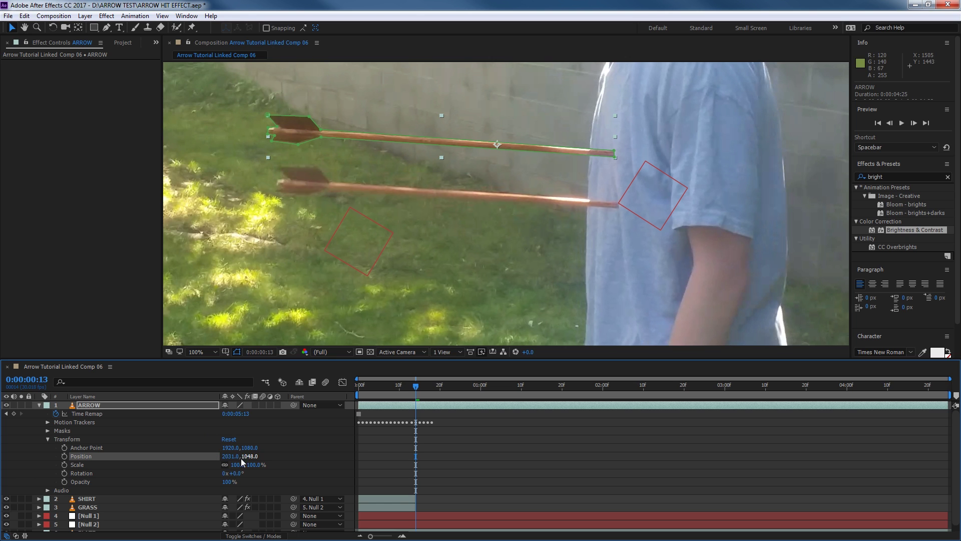
pyautogui.moveTo(250, 456); pyautogui.dragTo(296, 454)
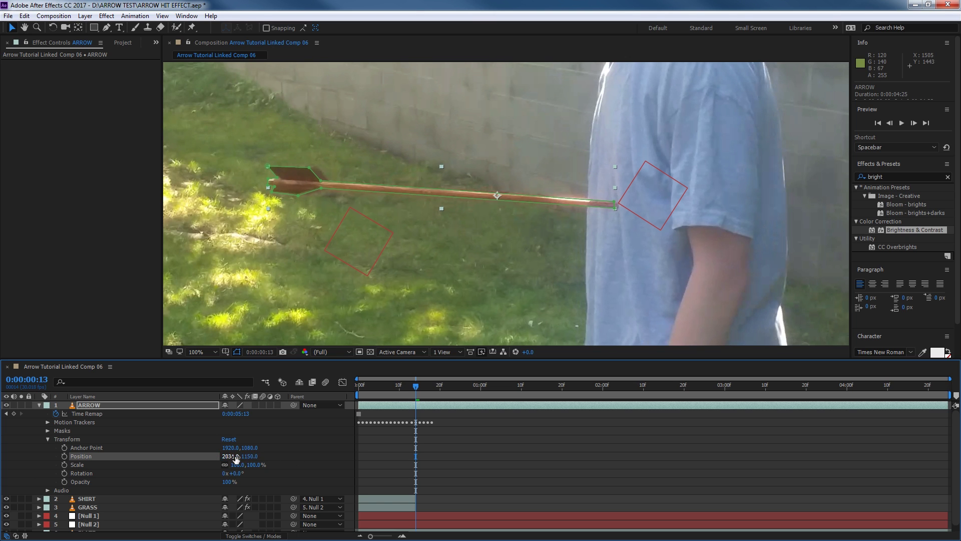
pyautogui.moveTo(232, 457); pyautogui.dragTo(242, 458)
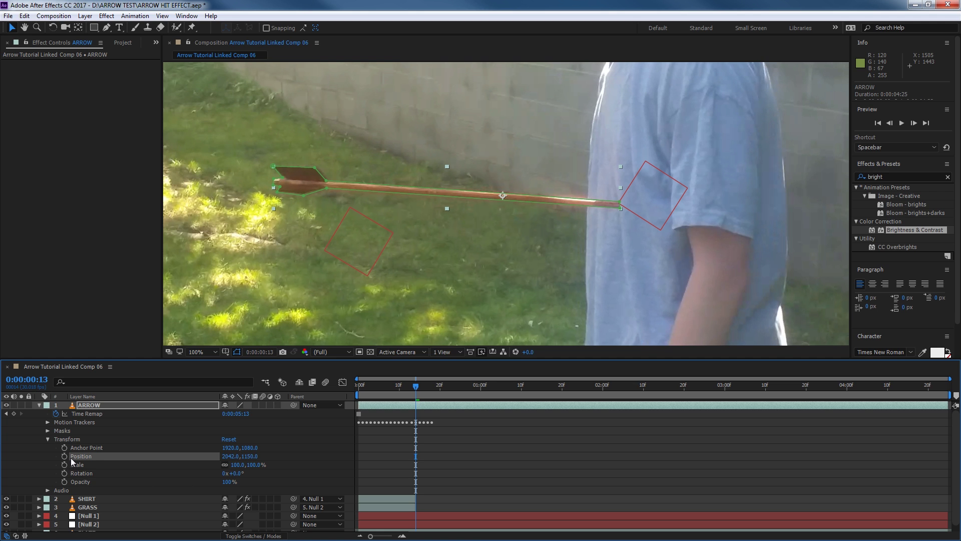
pyautogui.press(',')
pyautogui.press(',')
pyautogui.press(',')
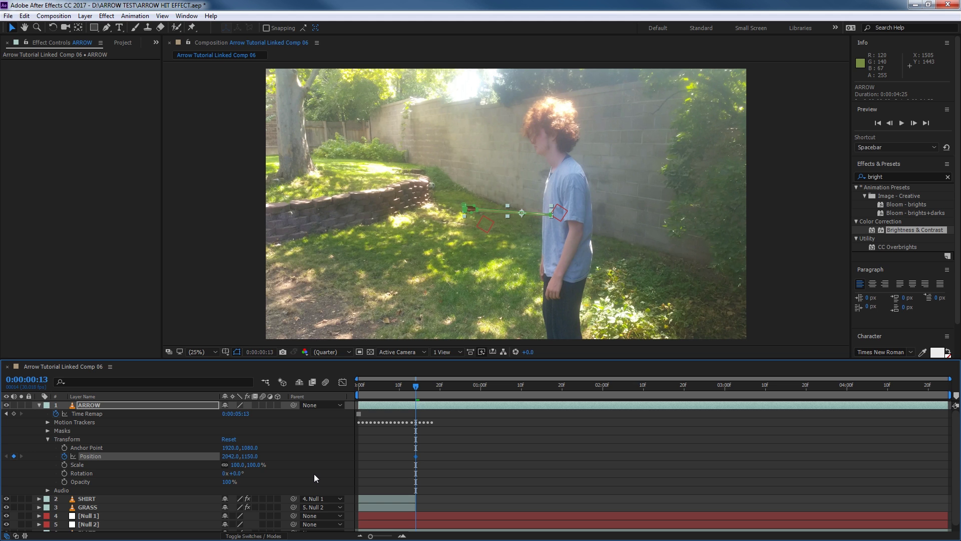
# - At 0:00:00:09, keyframe the ARROW layer's Position to -276, 1150, outside the frame, and collapse the layer's properties
pyautogui.press('pageup')
pyautogui.press('pageup')
pyautogui.press('pageup')
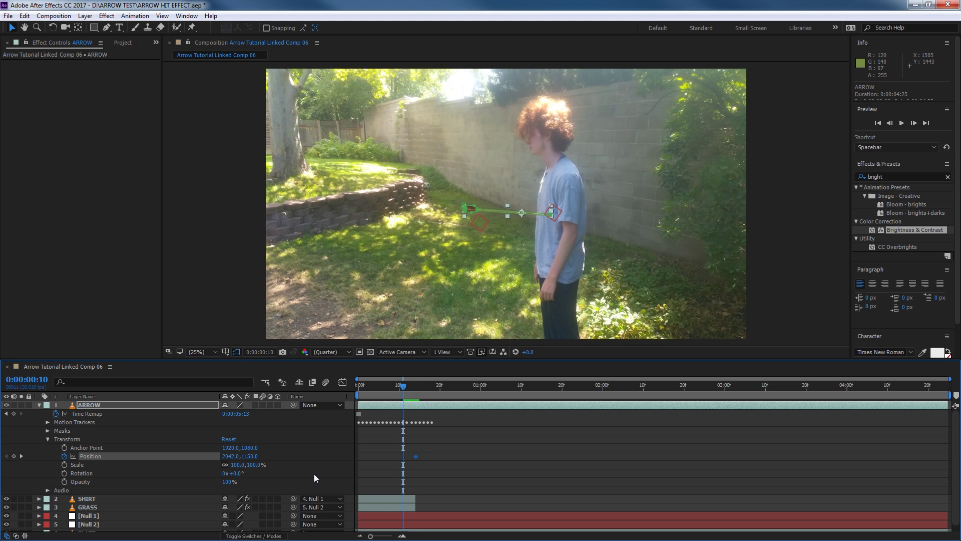
pyautogui.press('pageup')
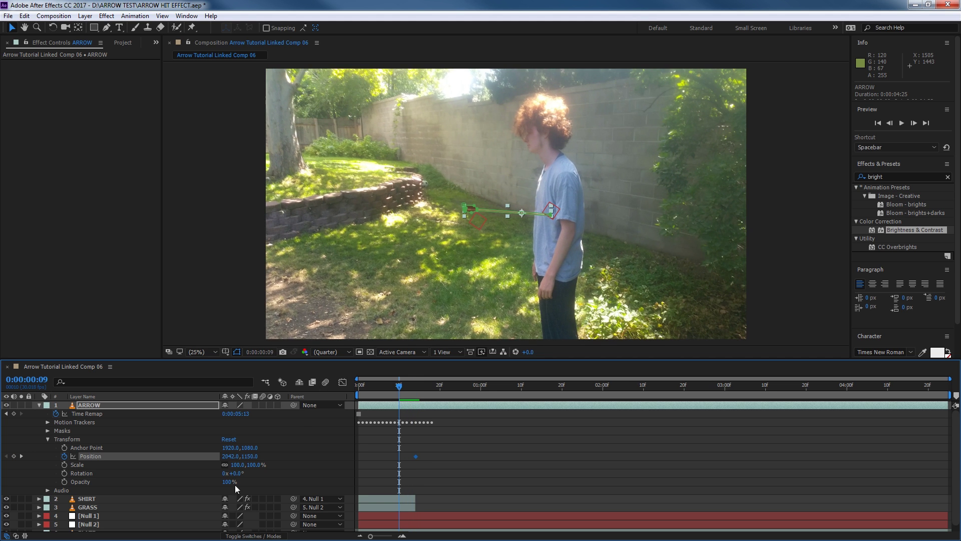
pyautogui.moveTo(230, 456); pyautogui.dragTo(1, 456)
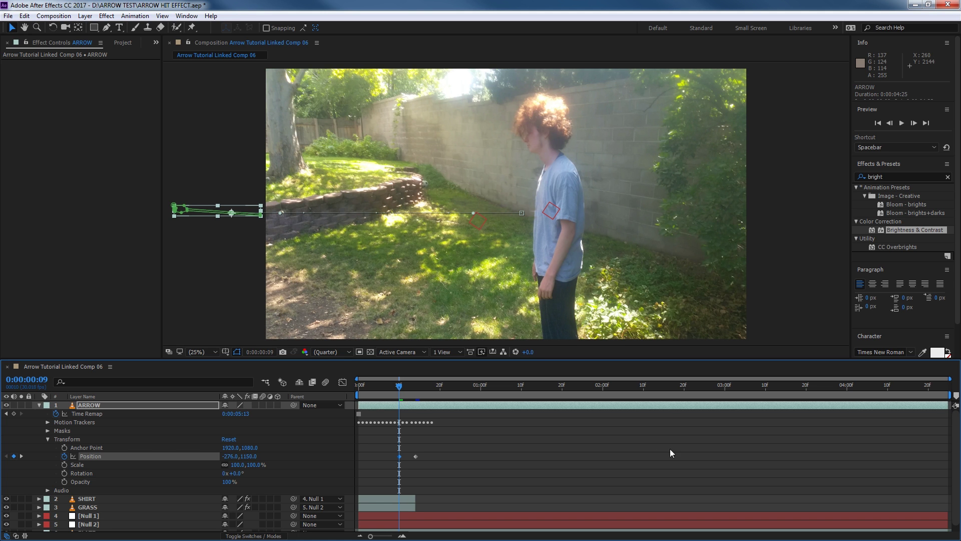
pyautogui.click(39, 404)
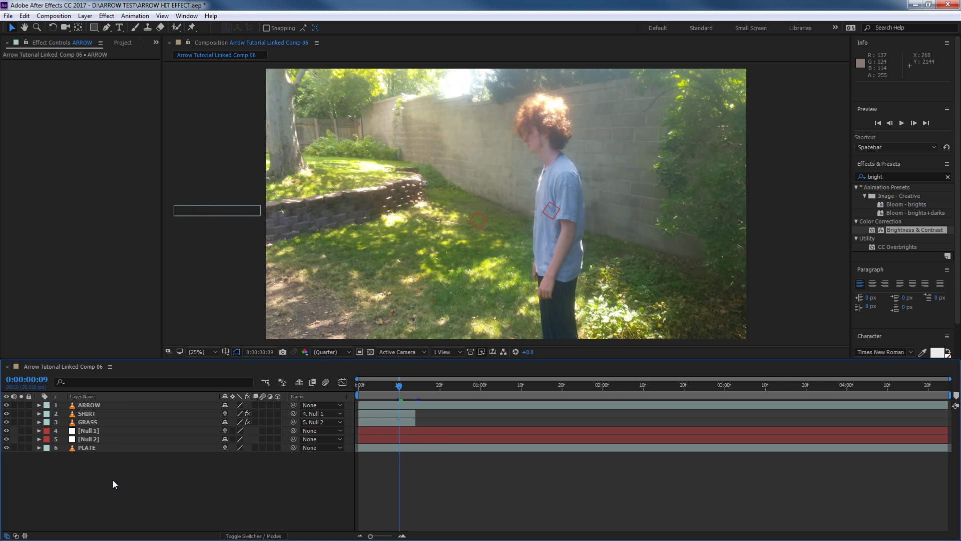
# - Play the shot and step through the frames from 0:00:00:09 to 0:00:00:13 to examine the arrow's flight into the shirt
pyautogui.press('space')
pyautogui.press('space')
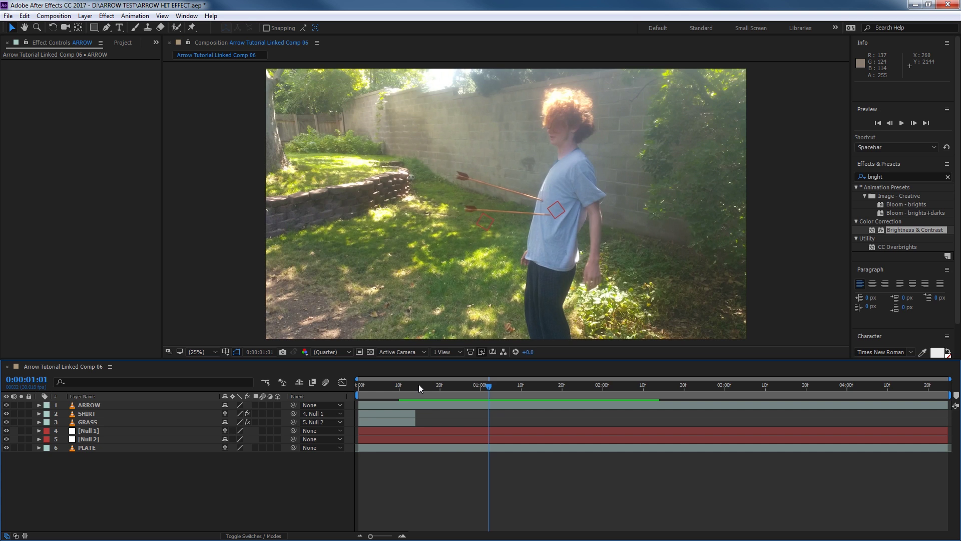
pyautogui.moveTo(419, 384); pyautogui.dragTo(387, 384)
pyautogui.press('pagedown')
pyautogui.press('pagedown')
pyautogui.press('pagedown')
pyautogui.press('pagedown')
pyautogui.press('pagedown')
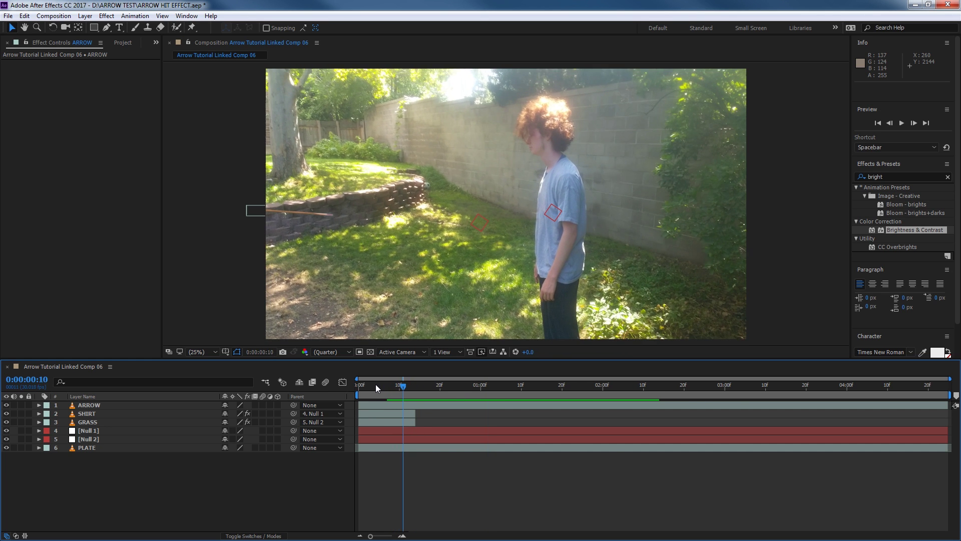
pyautogui.press('pagedown')
pyautogui.press('pagedown')
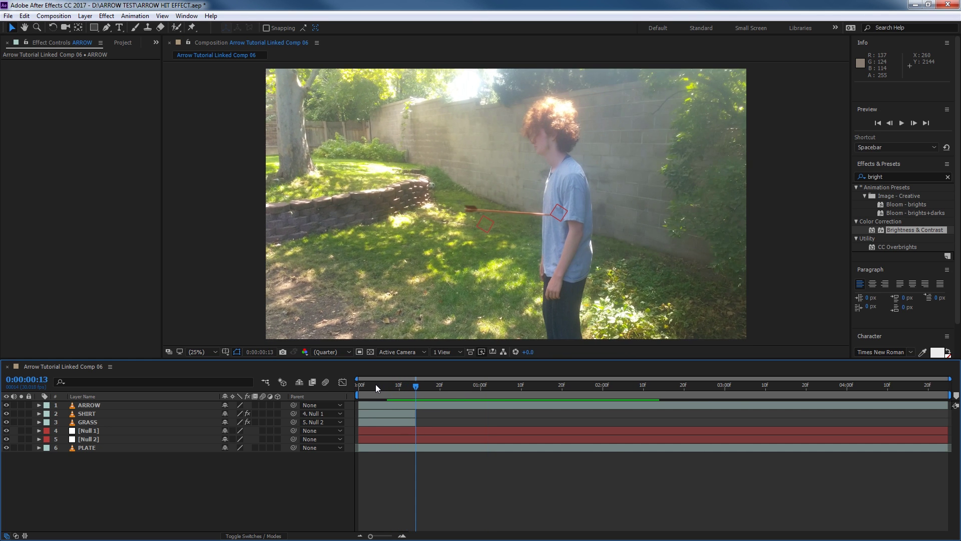
pyautogui.press('pageup')
pyautogui.press('pageup')
pyautogui.press('pageup')
pyautogui.press('pagedown')
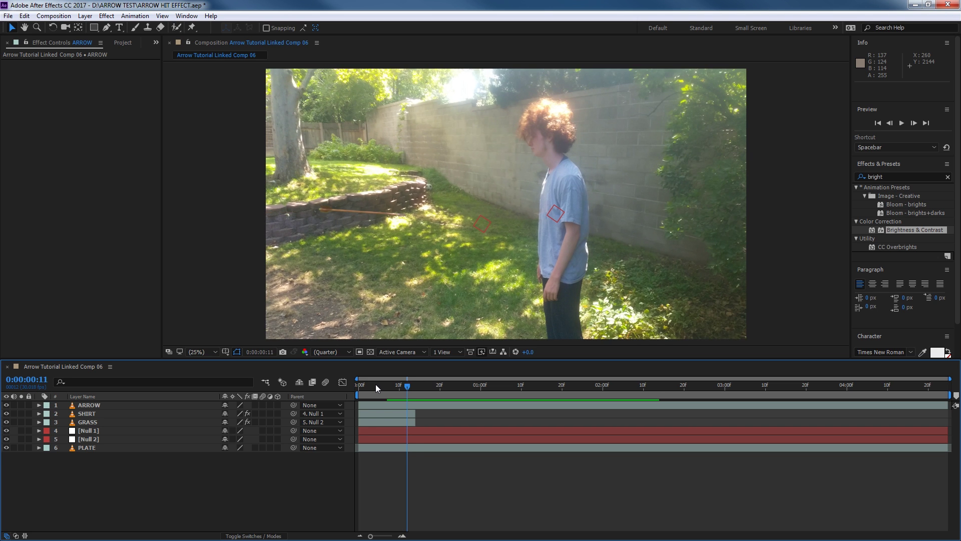
pyautogui.press('pageup')
pyautogui.press('pagedown')
pyautogui.press('pagedown')
pyautogui.press('pagedown')
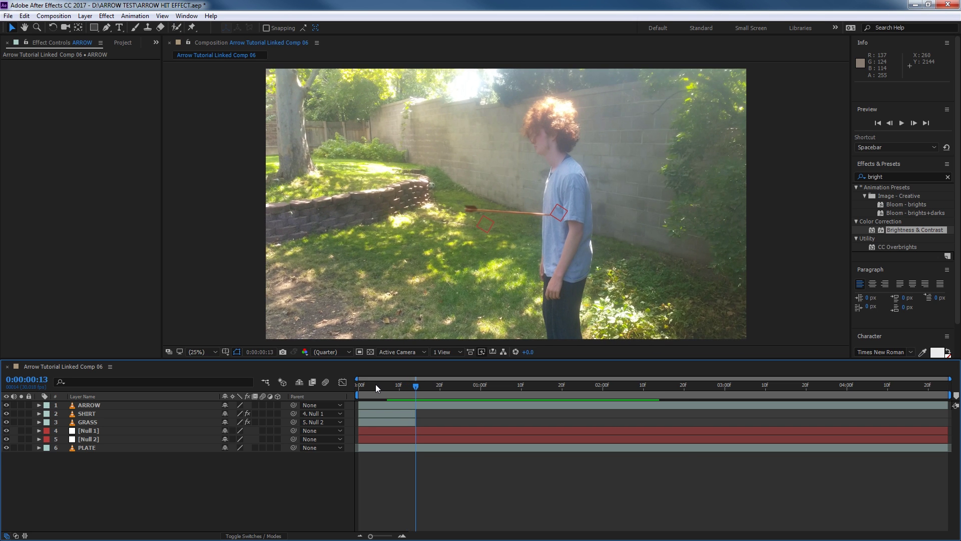
# - Keyframe the ARROW layer's Rotation at 0° at 0:00:00:13 and at -4° at 0:00:00:09
pyautogui.click(53, 406)
pyautogui.click(39, 405)
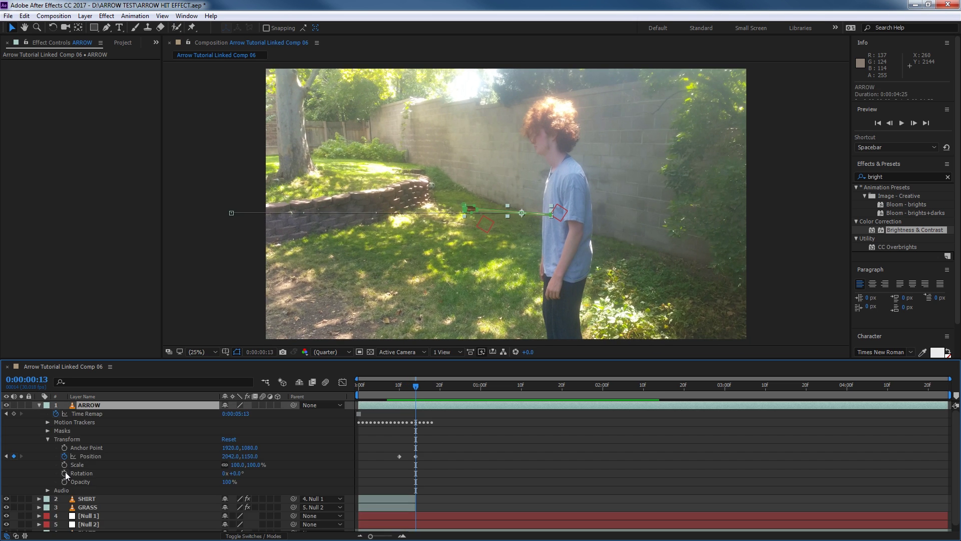
pyautogui.click(64, 473)
pyautogui.press('pageup')
pyautogui.press('pageup')
pyautogui.press('pageup')
pyautogui.press('pageup')
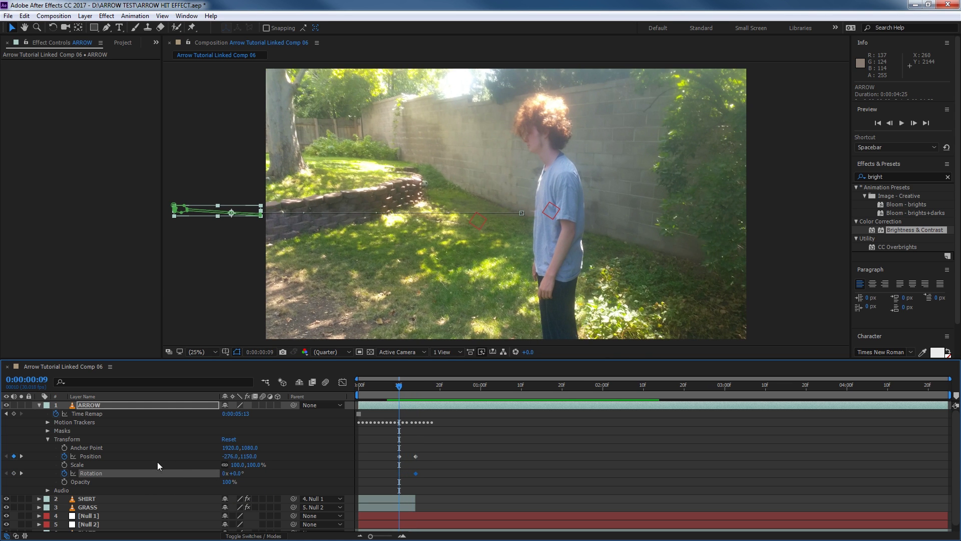
pyautogui.moveTo(234, 473); pyautogui.dragTo(232, 473)
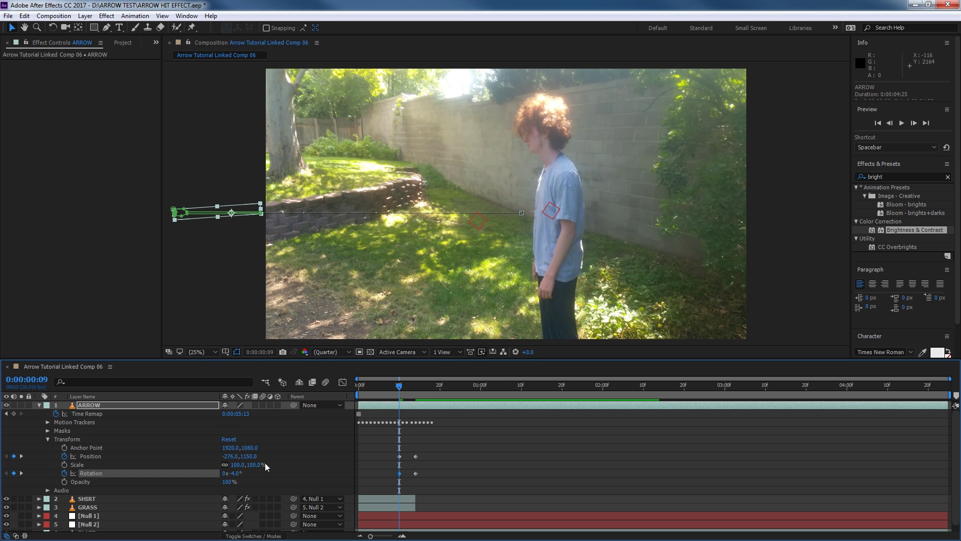
# - Trim the end of the ARROW layer to just past the impact frame, for a duration of 0:00:00:15
pyautogui.press('pagedown')
pyautogui.press('pagedown')
pyautogui.press('pagedown')
pyautogui.press('pagedown')
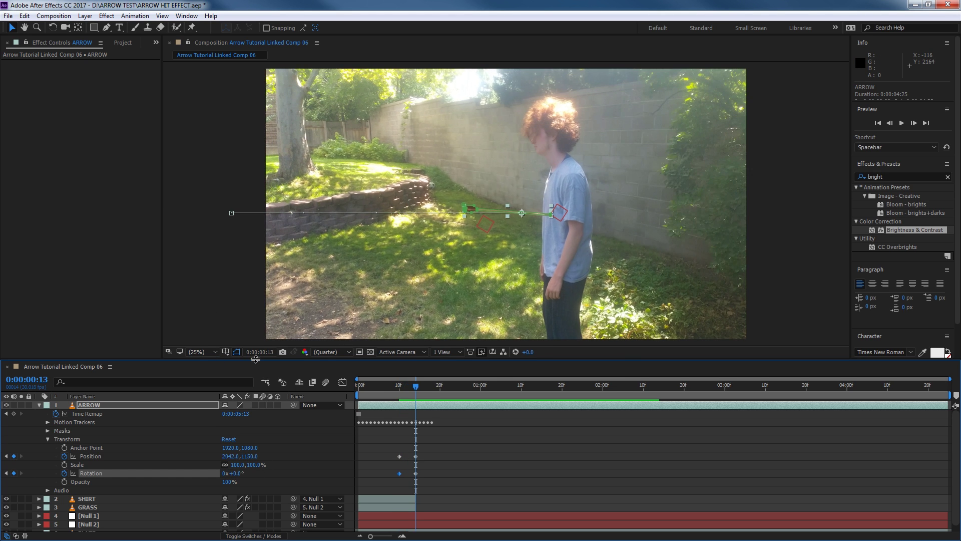
pyautogui.hotkey('ctrl', '`')
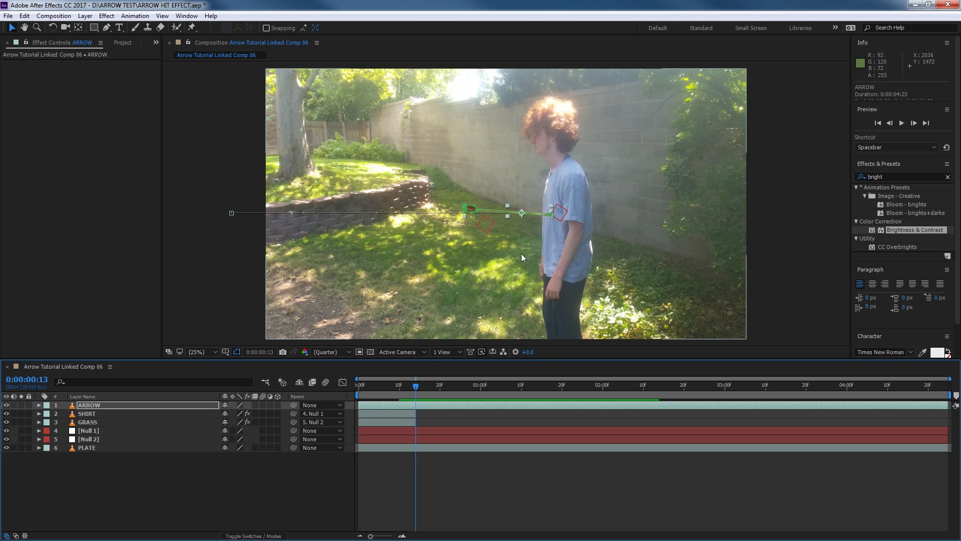
pyautogui.click(413, 403)
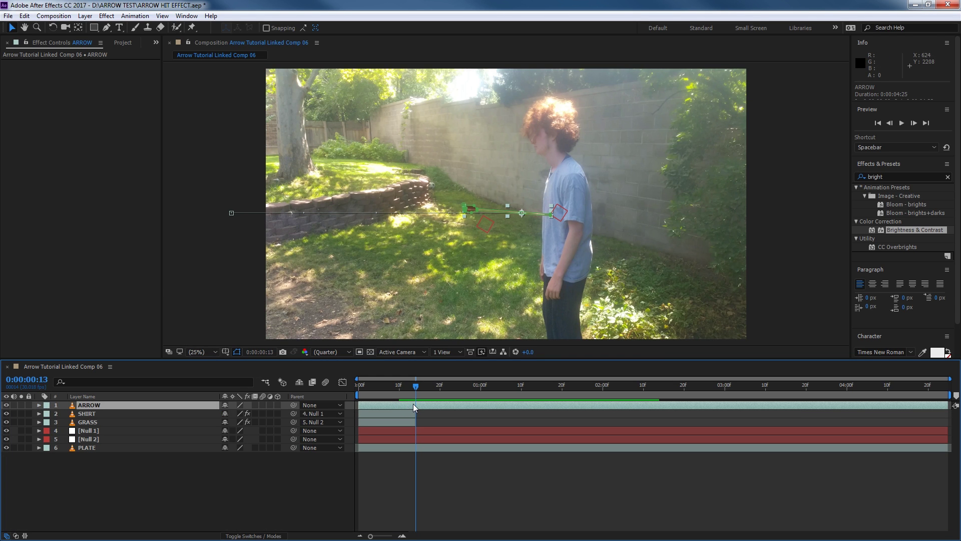
pyautogui.hotkey('alt', ']')
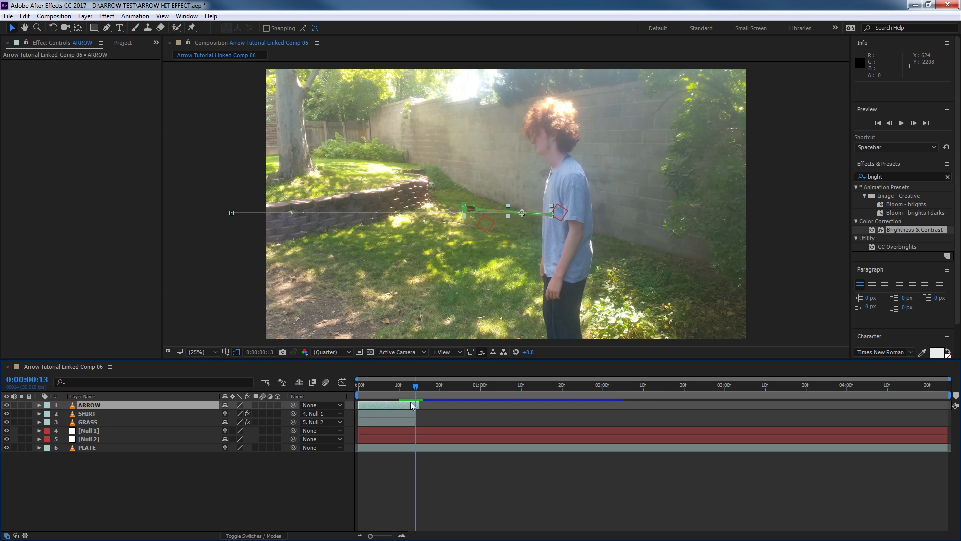
# - Step through the frames around the impact and play the shot to check the rotating arrow and the trimmed layer
pyautogui.press('pagedown')
pyautogui.press('pageup')
pyautogui.press('pageup')
pyautogui.press('pageup')
pyautogui.click(287, 482)
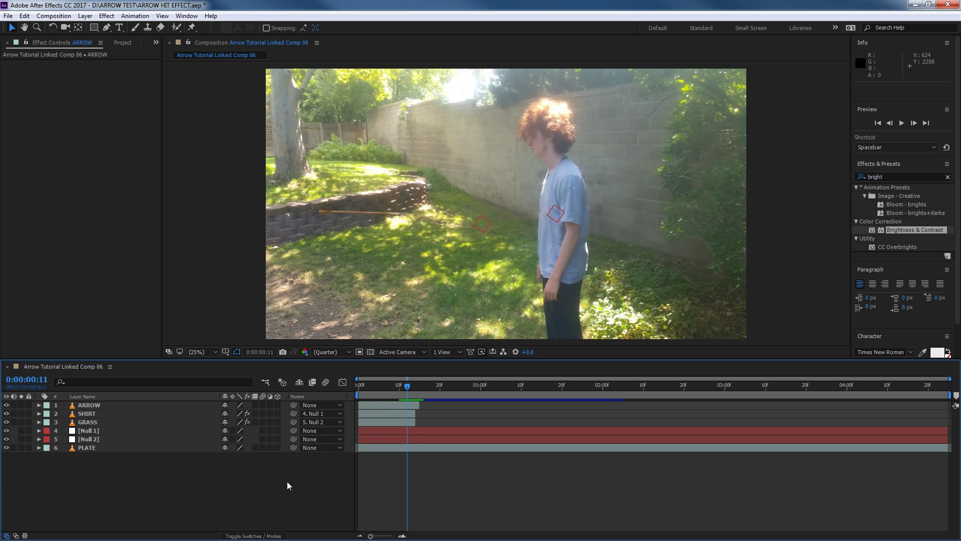
pyautogui.press('space')
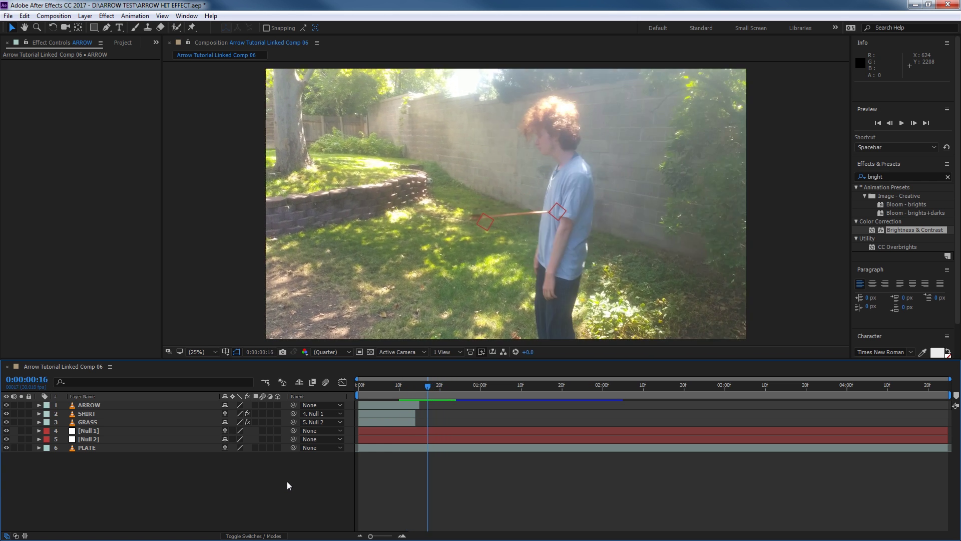
pyautogui.press('space')
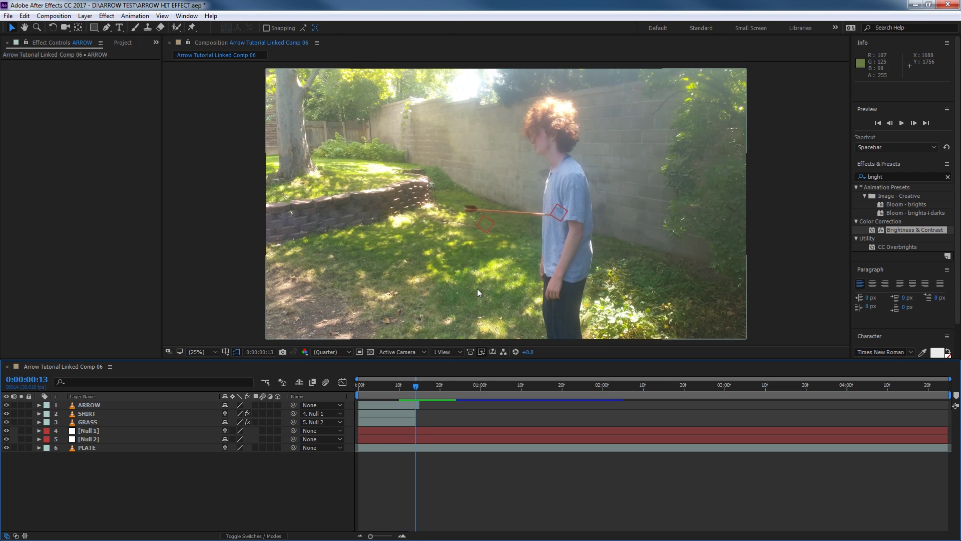
# - Enable motion blur on the ARROW layer and for the composition, and check the arrow at 0:00:00:11
pyautogui.click(97, 404)
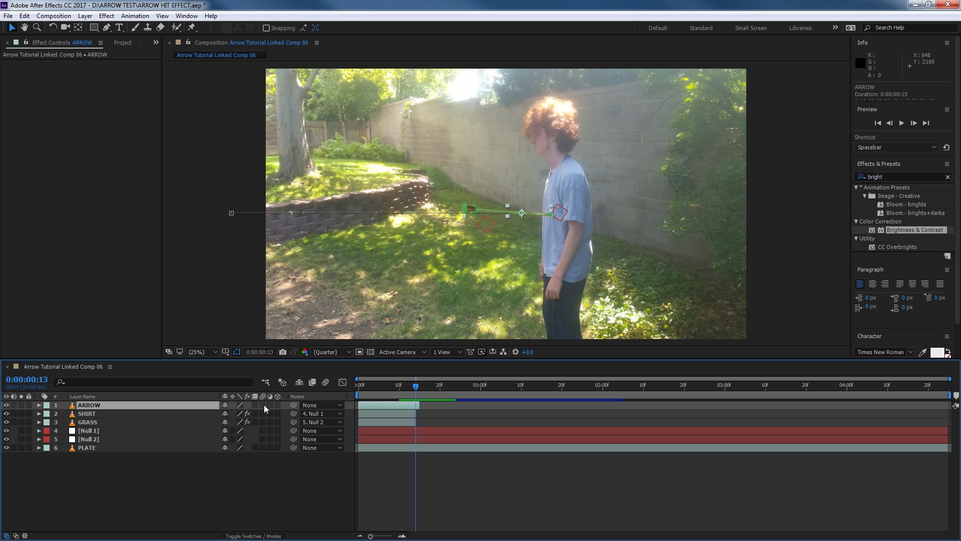
pyautogui.click(264, 405)
pyautogui.click(326, 383)
pyautogui.press('pageup')
pyautogui.press('pageup')
pyautogui.press('F2')
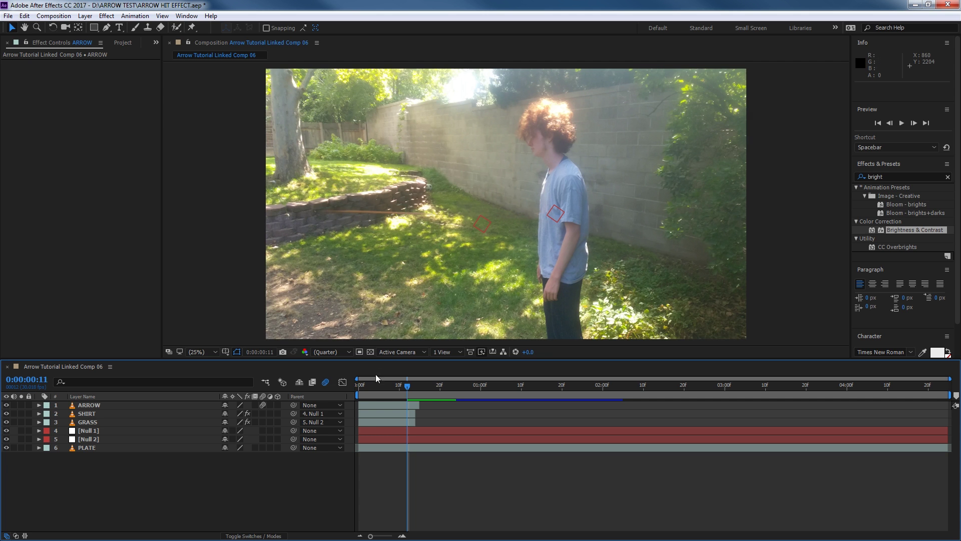
# - Play the composition from the start to review the motion-blurred arrow hit, and save the project
pyautogui.press('Home')
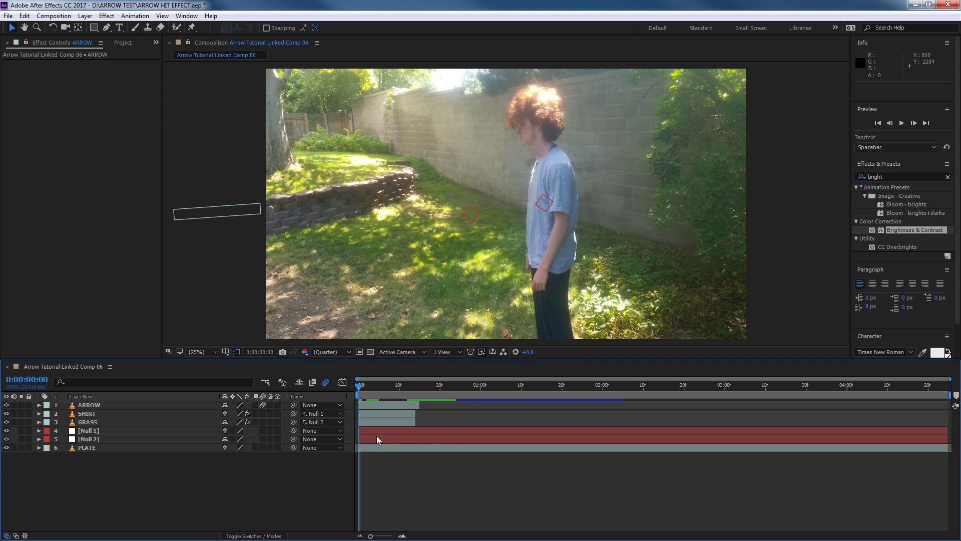
pyautogui.press('space')
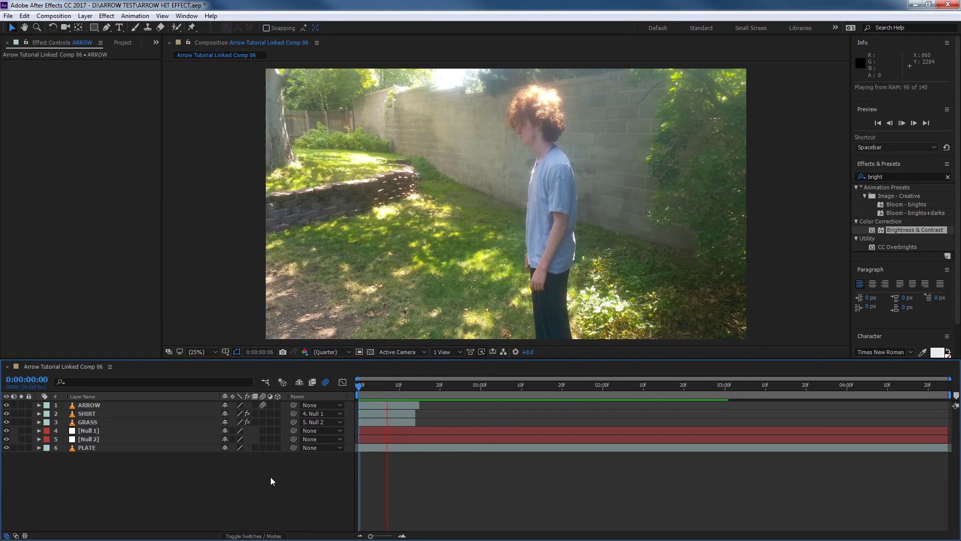
pyautogui.press('space')
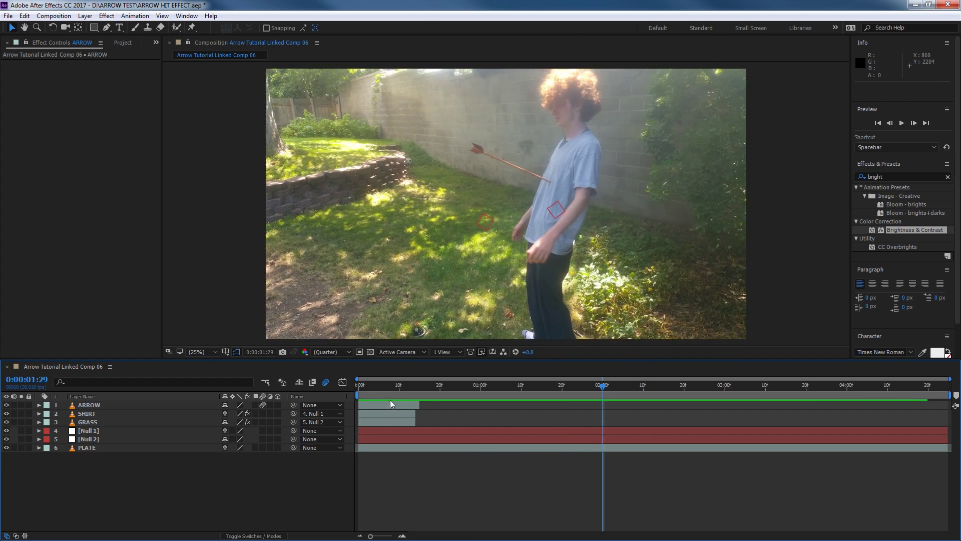
pyautogui.press('space')
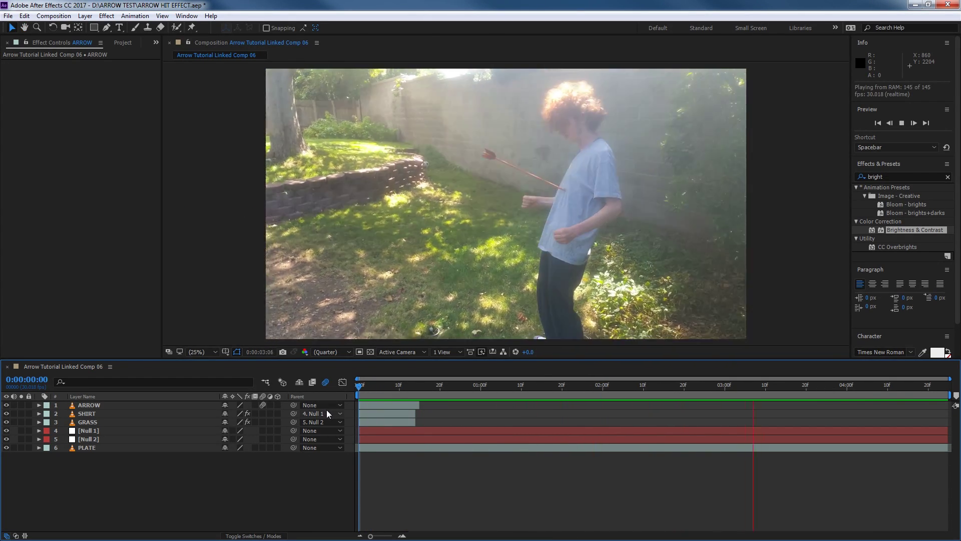
pyautogui.press('space')
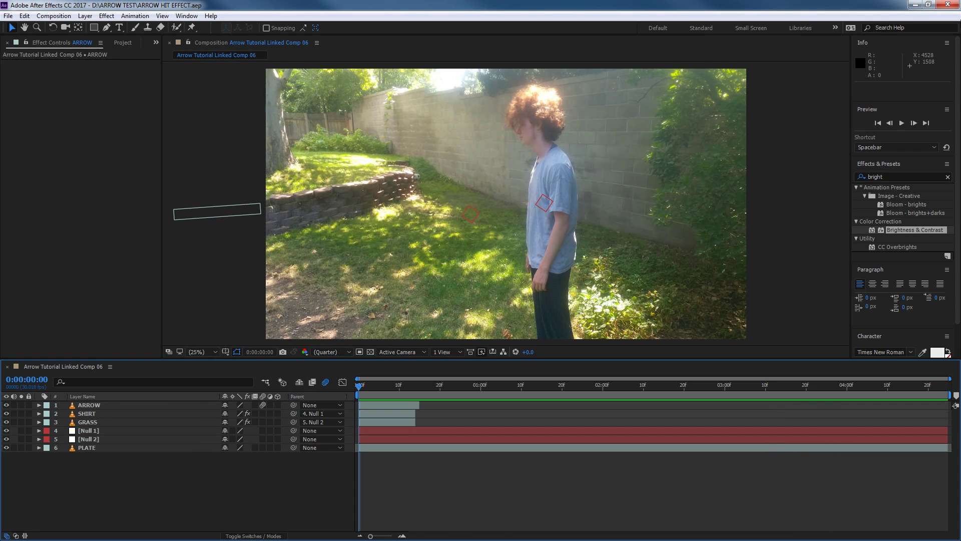
# - Switch to the Adobe Premiere Pro project that contains the linked arrow composition
pyautogui.hotkey('alt', 'Tab')
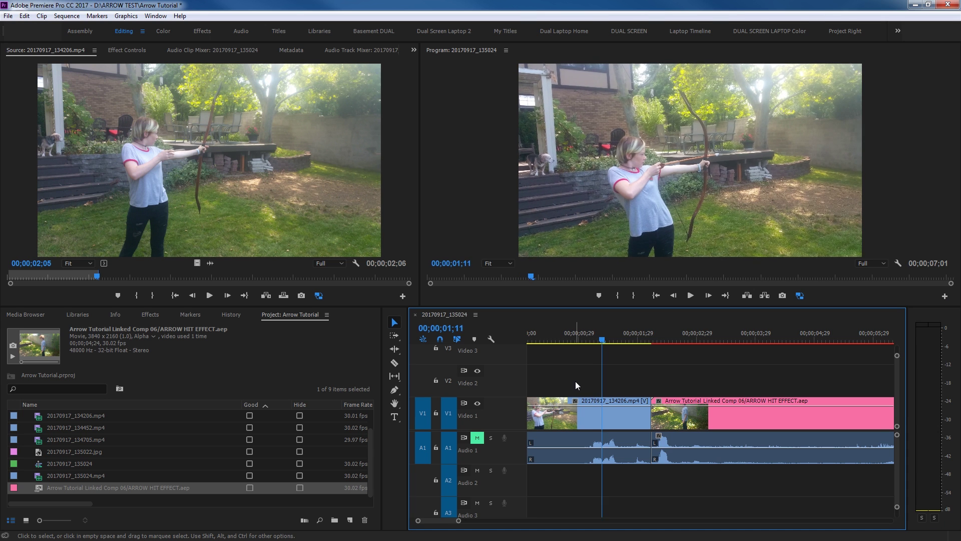
# - Ripple-trim the end of the first clip, 20170917_134206.mp4, to the frame at 00;00;01;29, after the arrow's release
pyautogui.press('space')
pyautogui.press('Right')
pyautogui.press('Right')
pyautogui.press('Right')
pyautogui.press('Right')
pyautogui.press('Right')
pyautogui.press('Right')
pyautogui.press('Right')
pyautogui.press('Right')
pyautogui.press('Right')
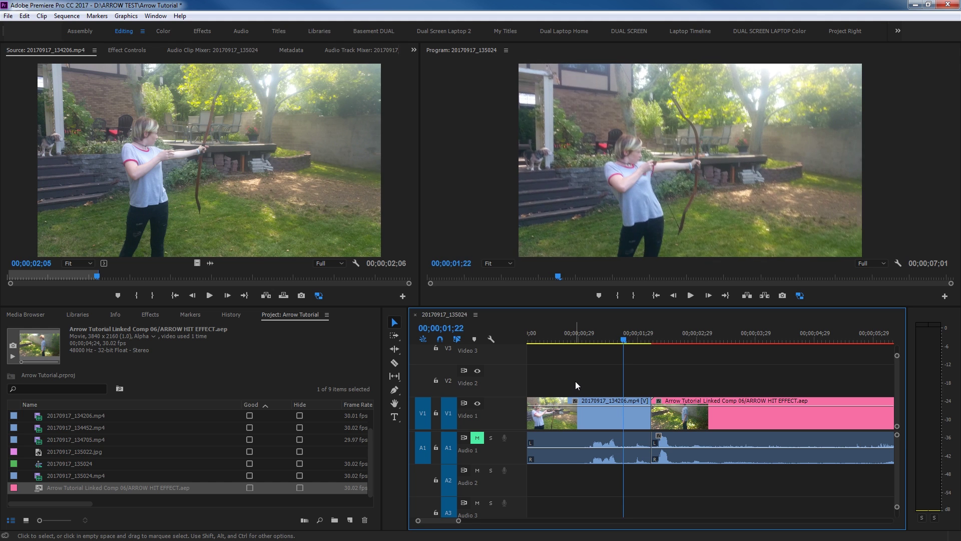
pyautogui.press('Right')
pyautogui.press('Right')
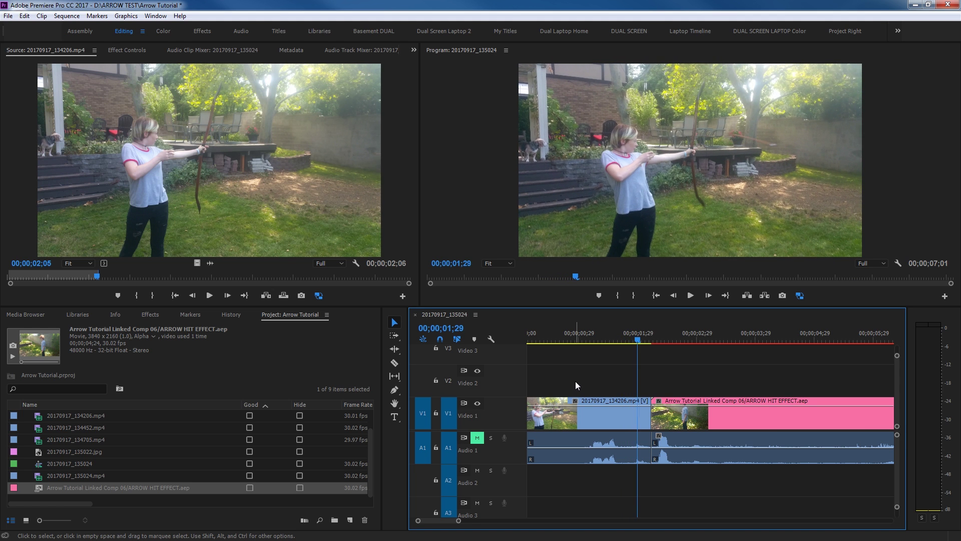
pyautogui.press('w')
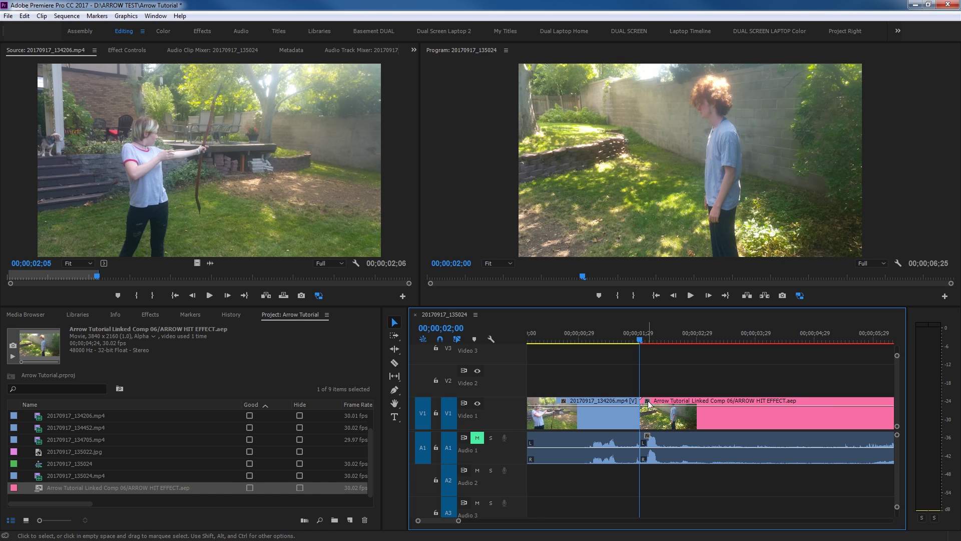
# - Find the frame just before the arrow hit and ripple-trim the start of the linked ARROW HIT EFFECT clip by nine frames
pyautogui.press('Right')
pyautogui.press('Right')
pyautogui.press('Right')
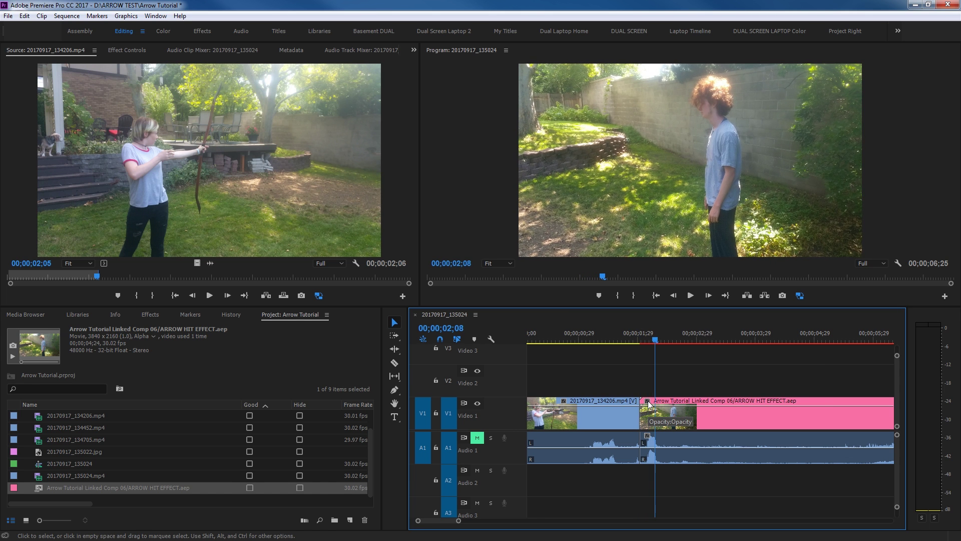
pyautogui.press('Right')
pyautogui.press('Right')
pyautogui.press('Right')
pyautogui.press('Right')
pyautogui.press('Right')
pyautogui.press('Right')
pyautogui.press('Right')
pyautogui.press('Left')
pyautogui.press('Left')
pyautogui.press('Left')
pyautogui.press('Left')
pyautogui.press('Left')
pyautogui.press('Left')
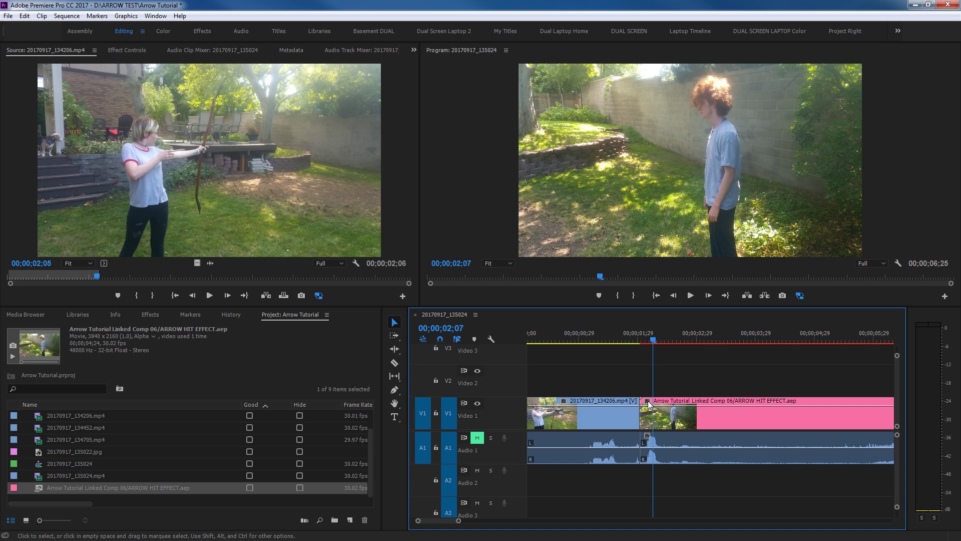
pyautogui.press('Right')
pyautogui.press('Left')
pyautogui.press('Right')
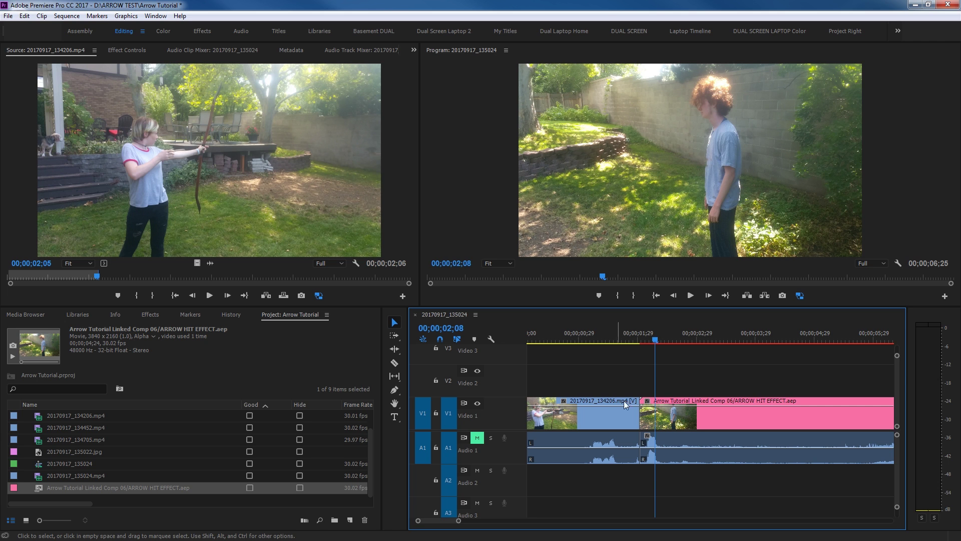
pyautogui.press('Up')
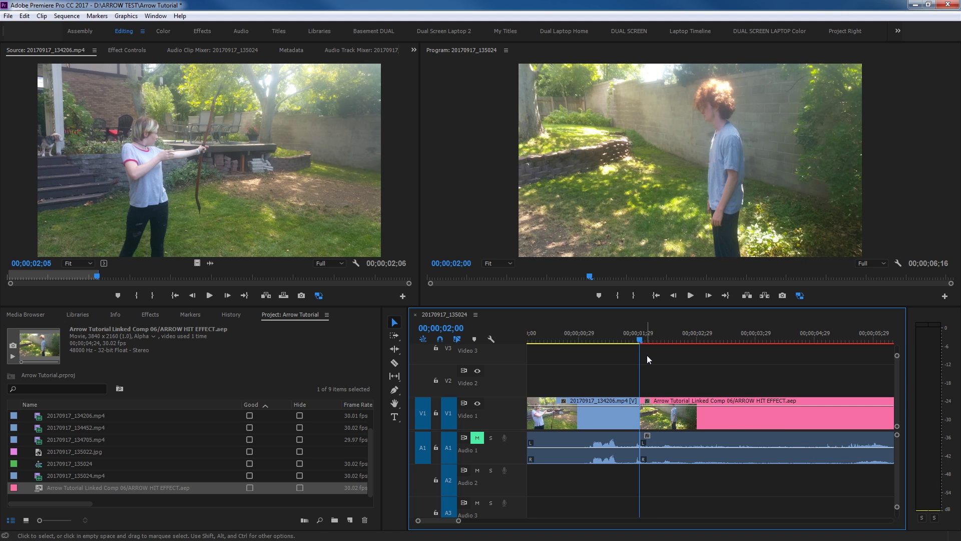
# - Review the tightened cut from the archer to the arrow hit, and return the playhead to the start of the sequence
pyautogui.click(612, 339)
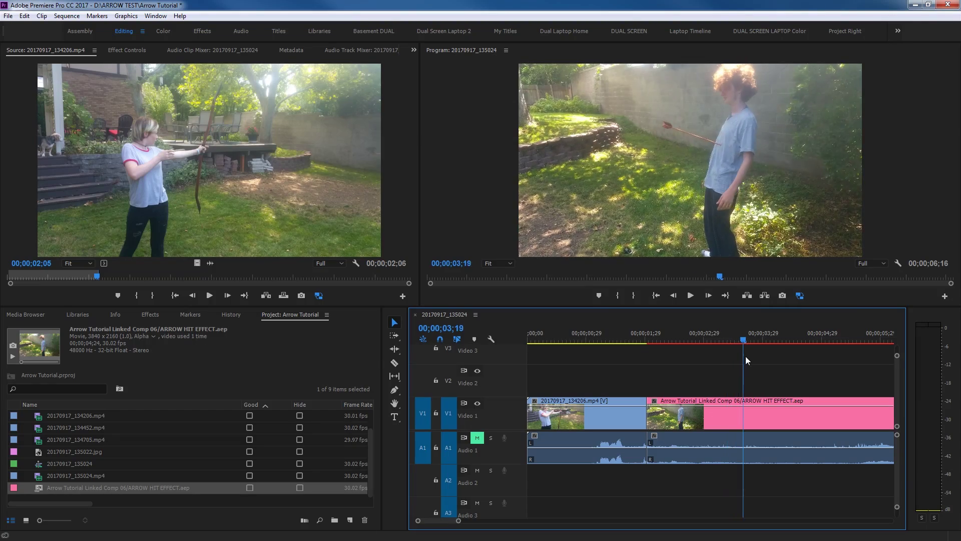
pyautogui.moveTo(668, 340); pyautogui.dragTo(524, 351)
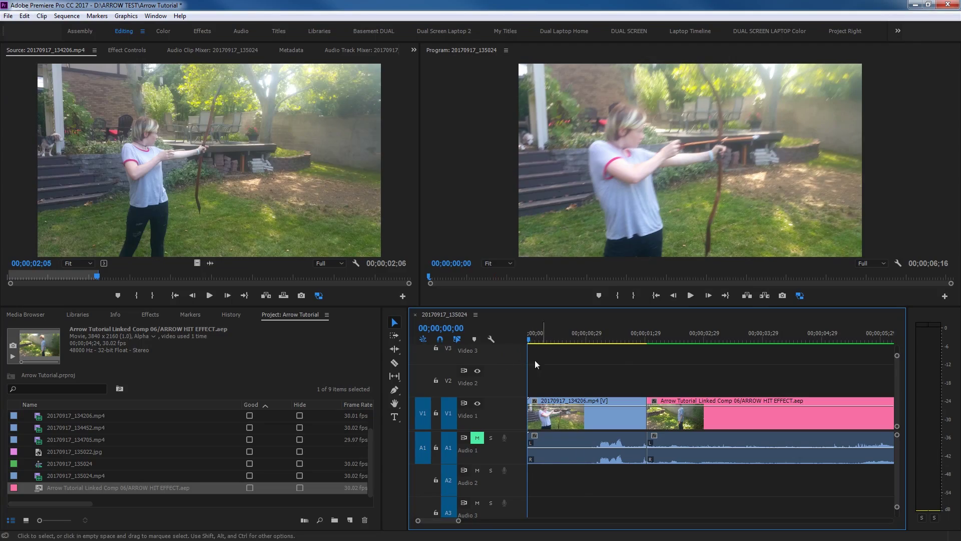